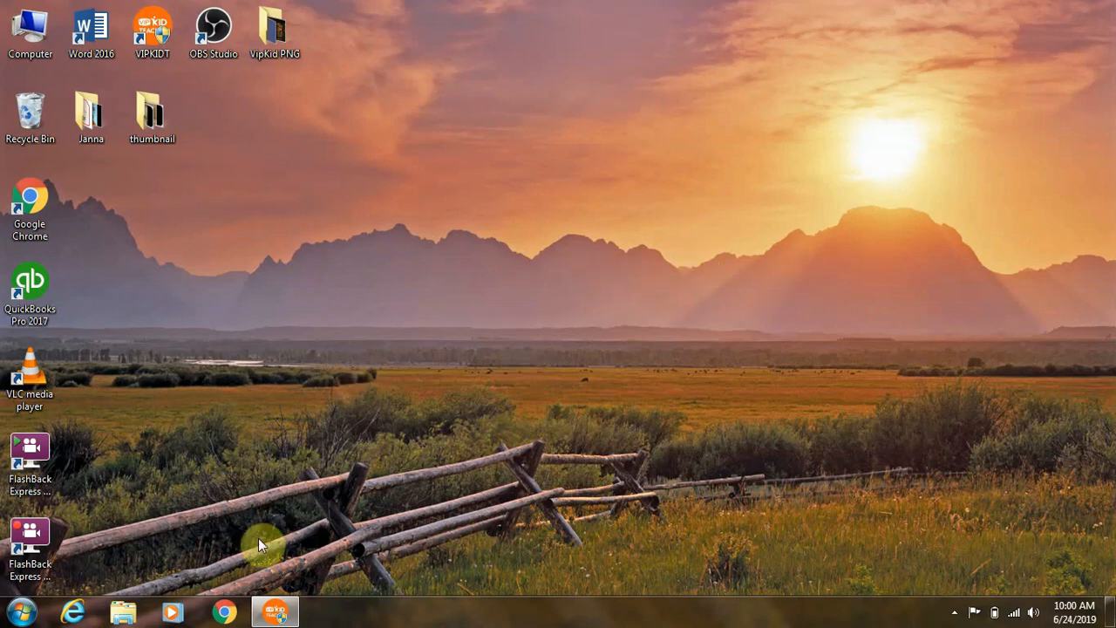
# Open Chrome, search for "OBS free" and go to the OBS project's download page.
pyautogui.click(226, 614)
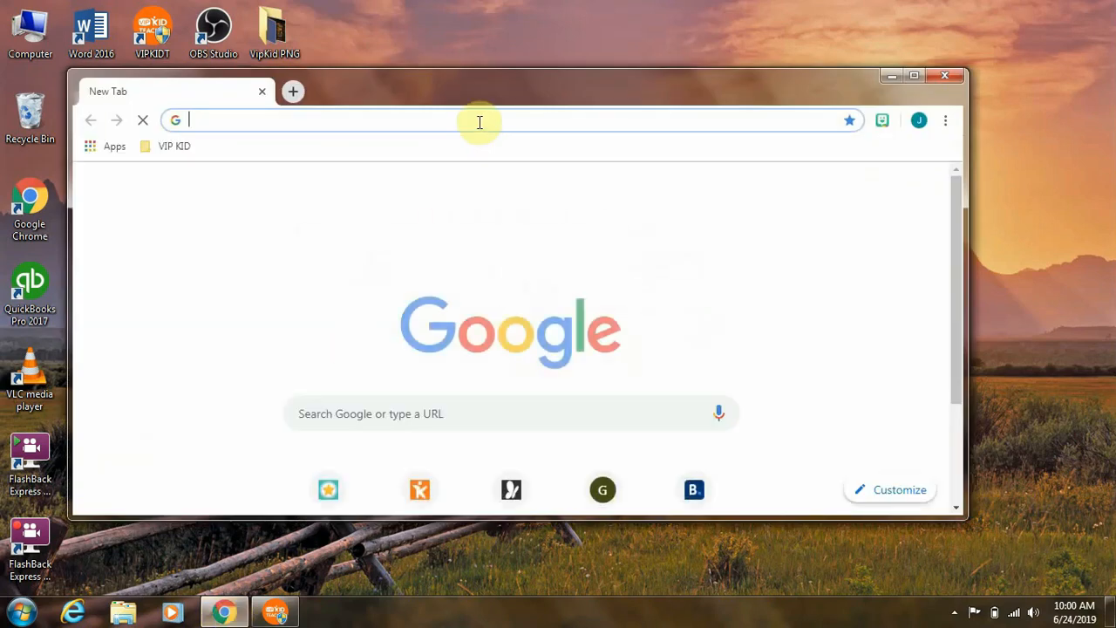
pyautogui.write('OBS free')
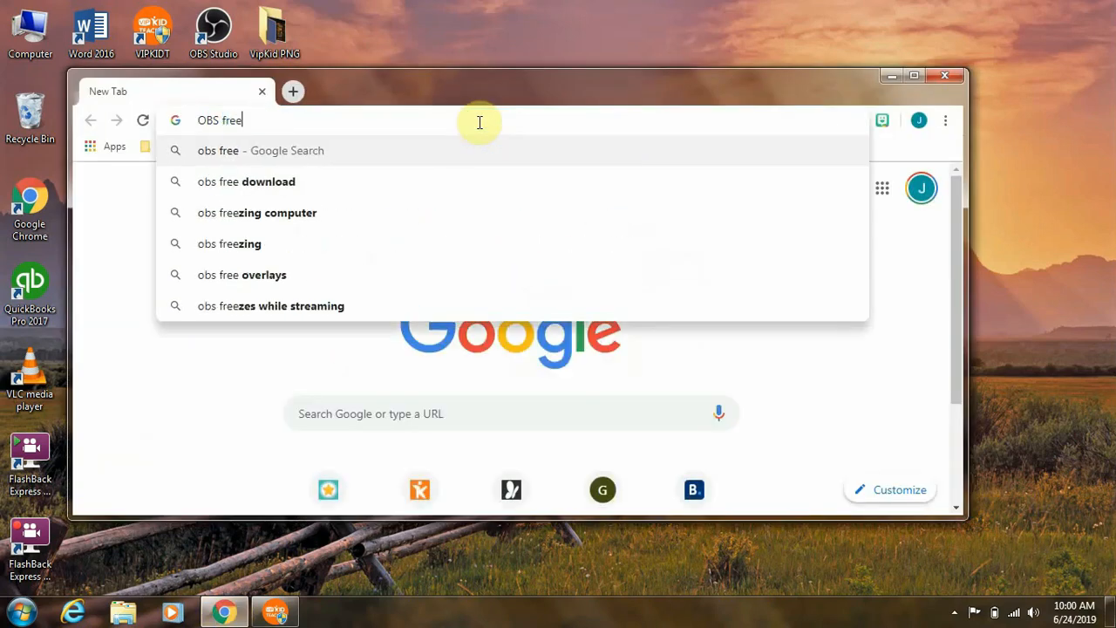
pyautogui.press('Return')
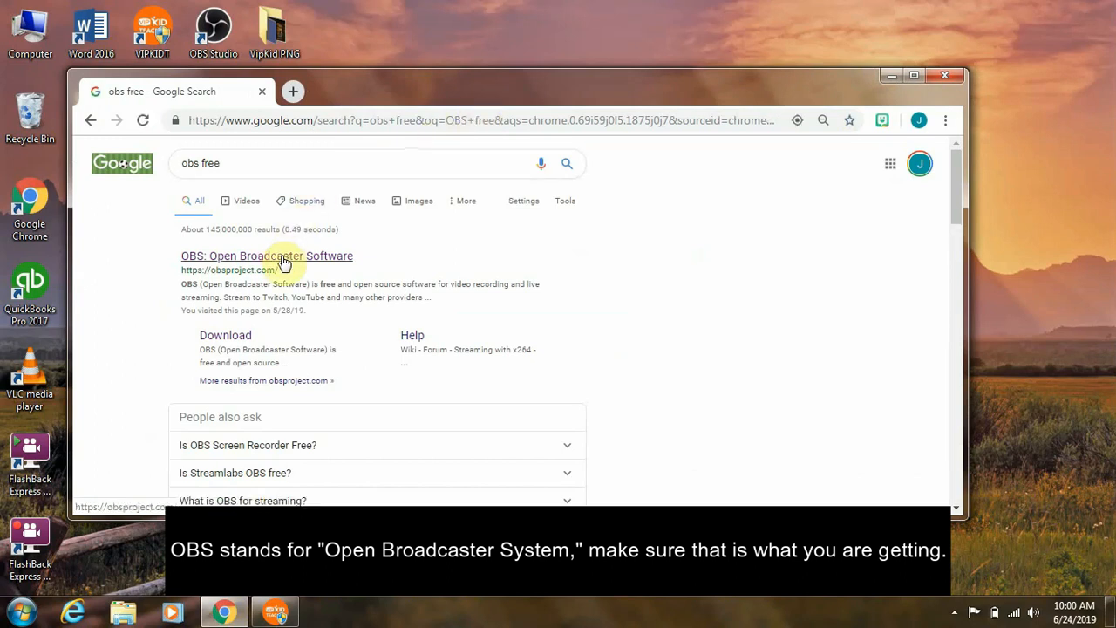
pyautogui.click(235, 335)
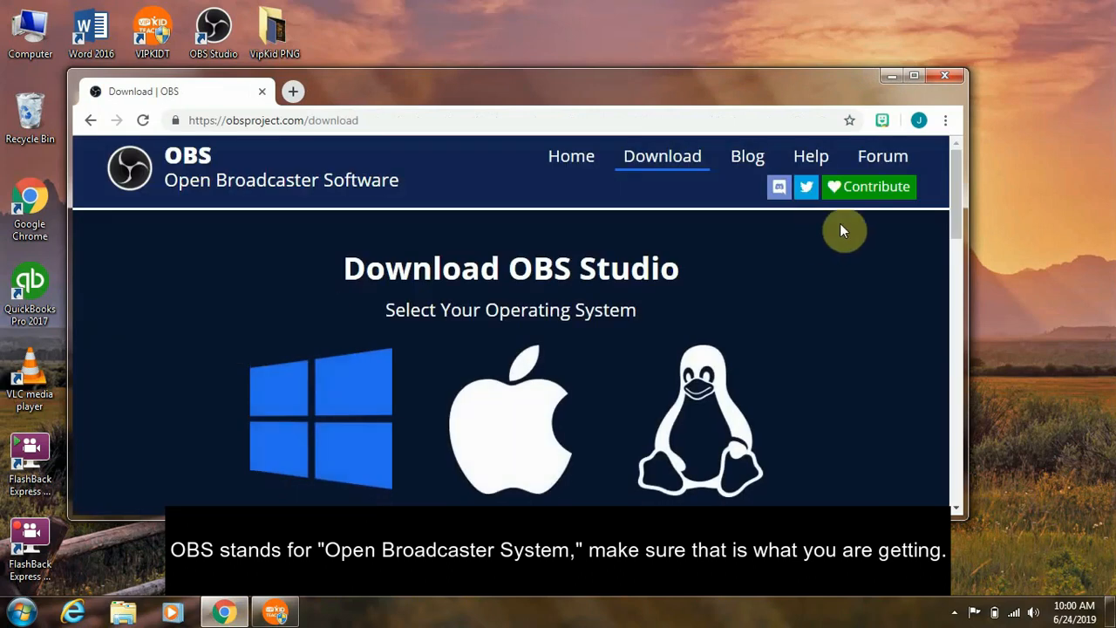
# Download the Windows installer for OBS Studio 23.2.1.
pyautogui.moveTo(953, 197); pyautogui.dragTo(955, 239)
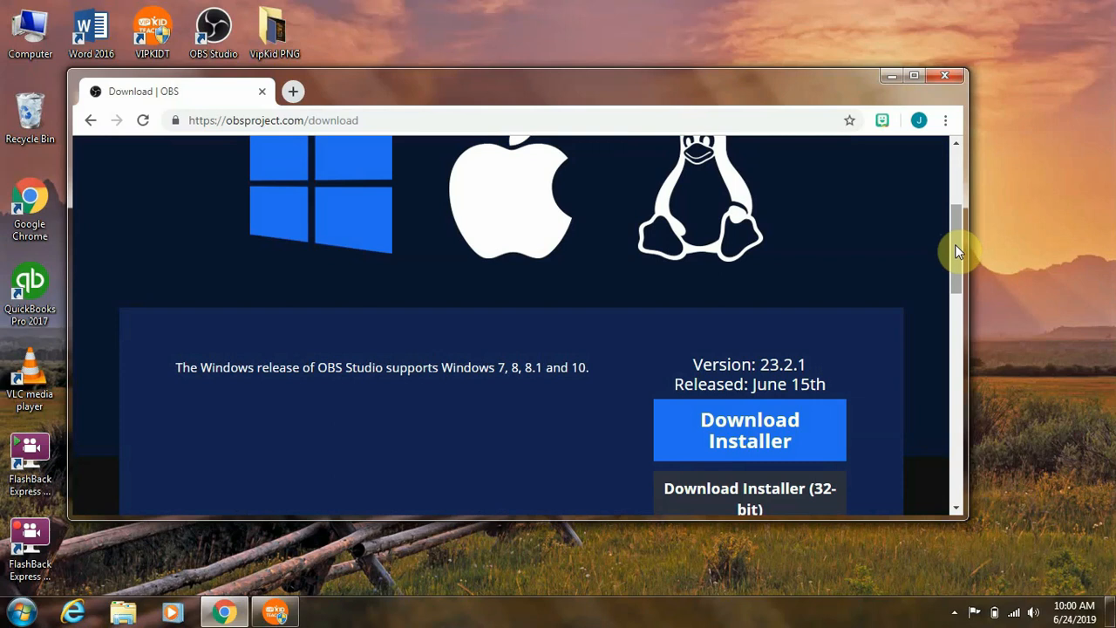
pyautogui.click(771, 446)
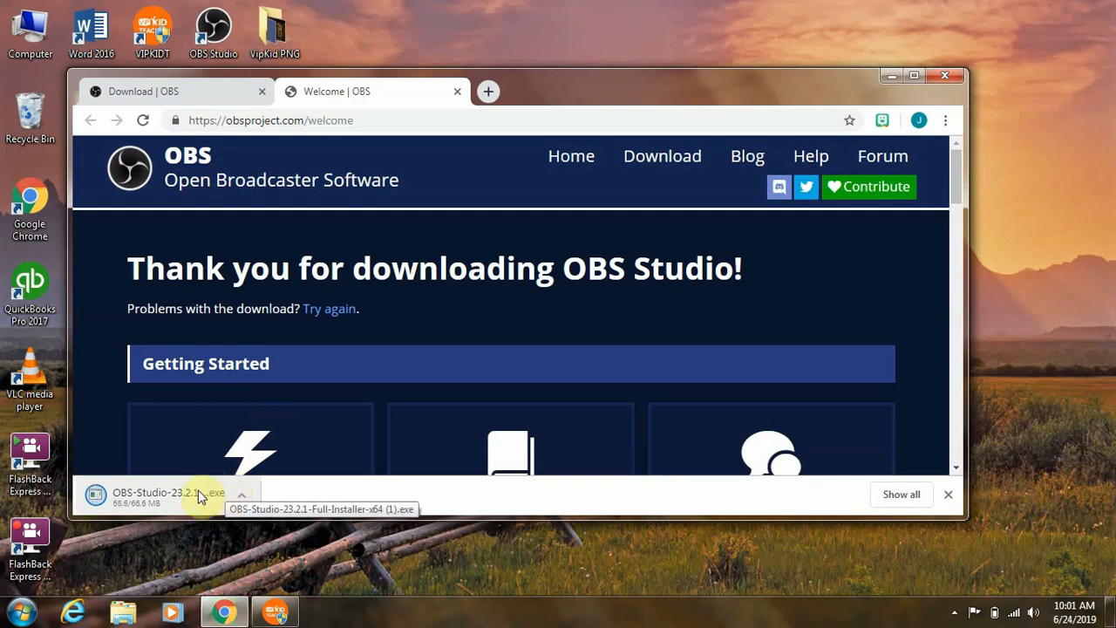
pyautogui.click(171, 505)
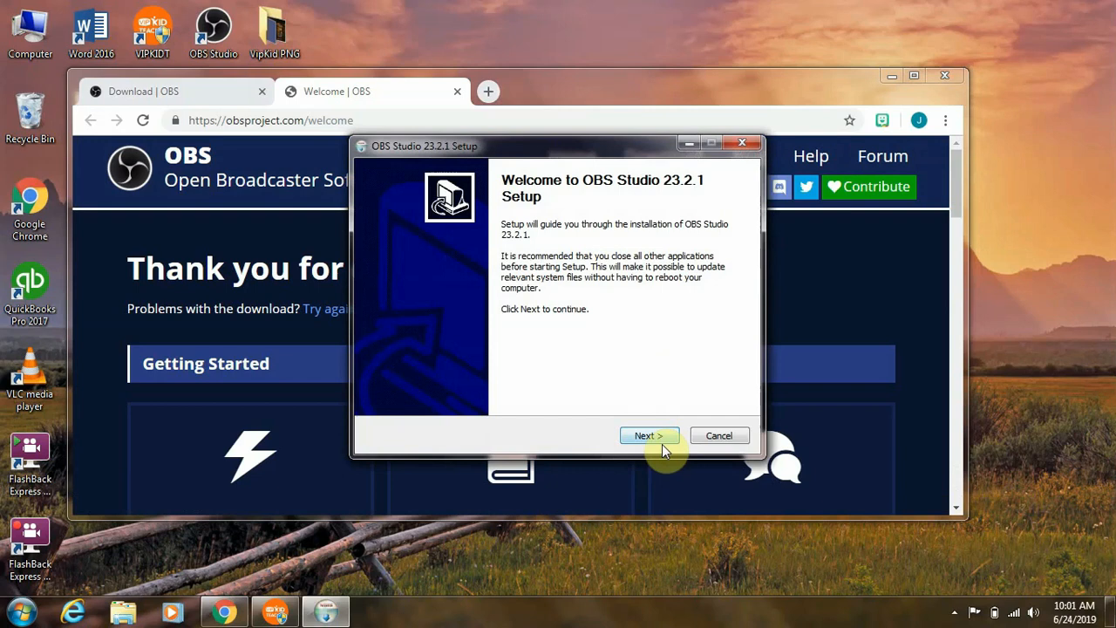
pyautogui.click(742, 143)
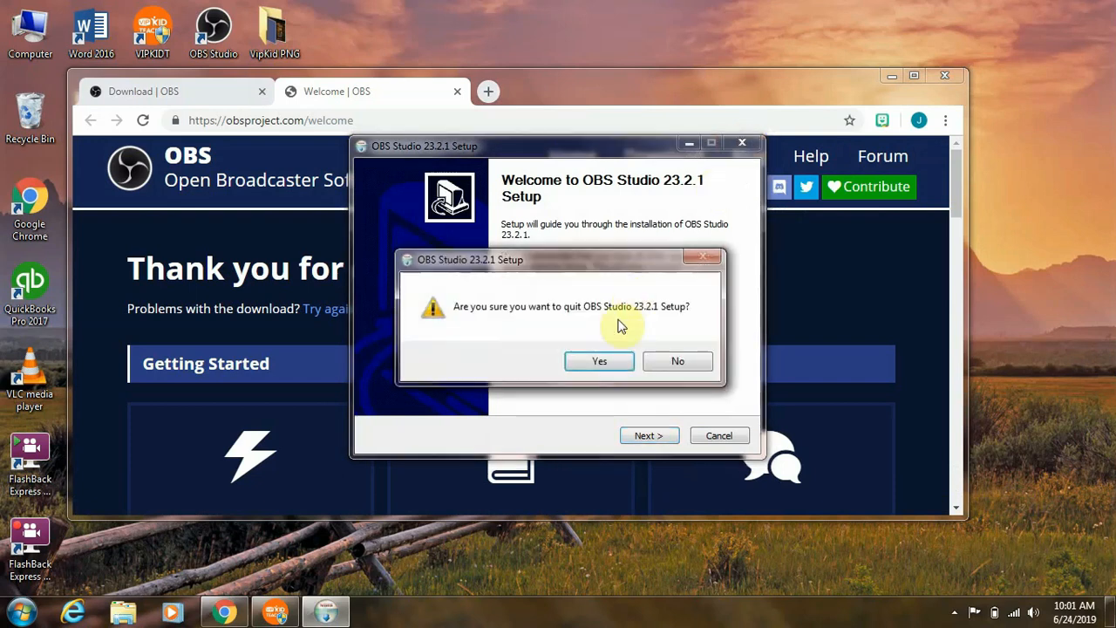
pyautogui.click(613, 366)
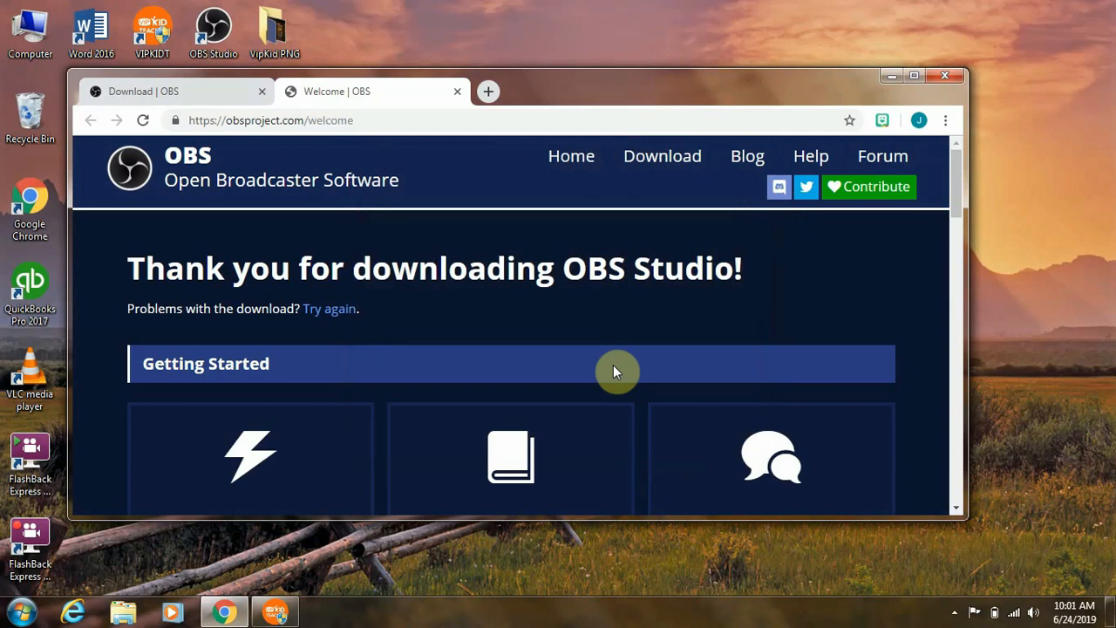
pyautogui.click(458, 91)
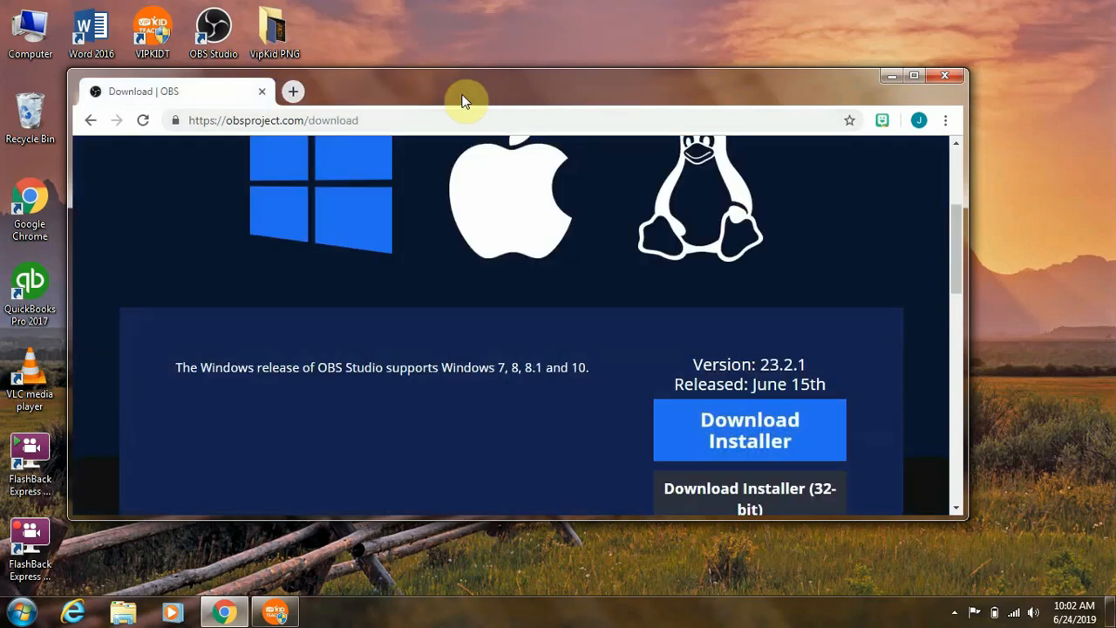
# Search the web for "Virtual Cam obs" and open the OBS-VirtualCam resource page on the OBS Forums.
pyautogui.click(316, 122)
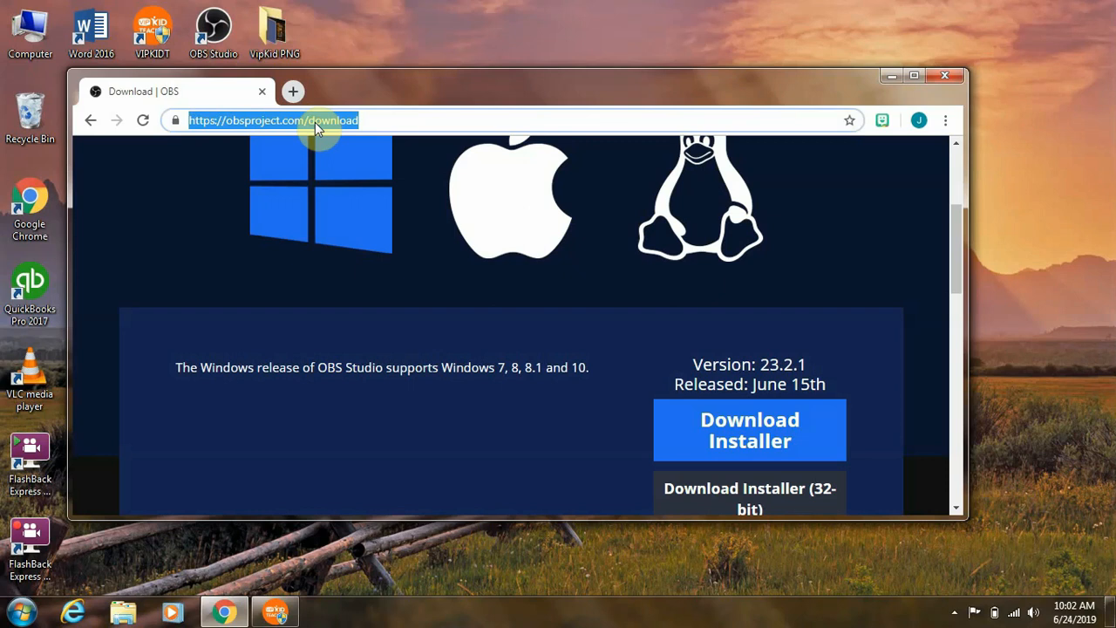
pyautogui.write('Virtual ')
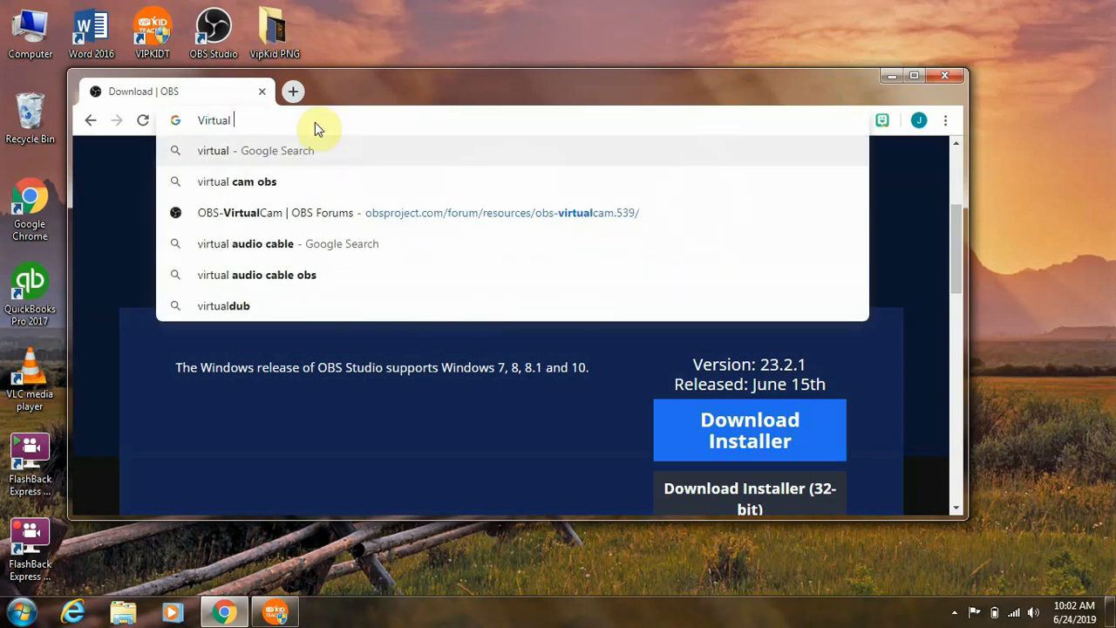
pyautogui.write('Came')
pyautogui.press('BackSpace')
pyautogui.write('b')
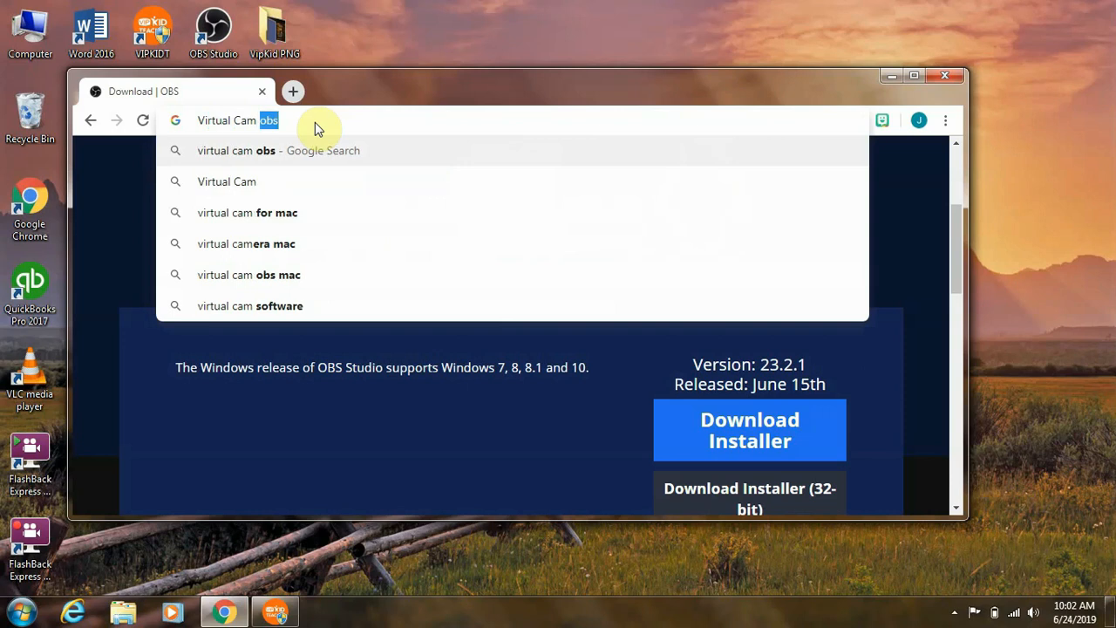
pyautogui.press('BackSpace')
pyautogui.write('p')
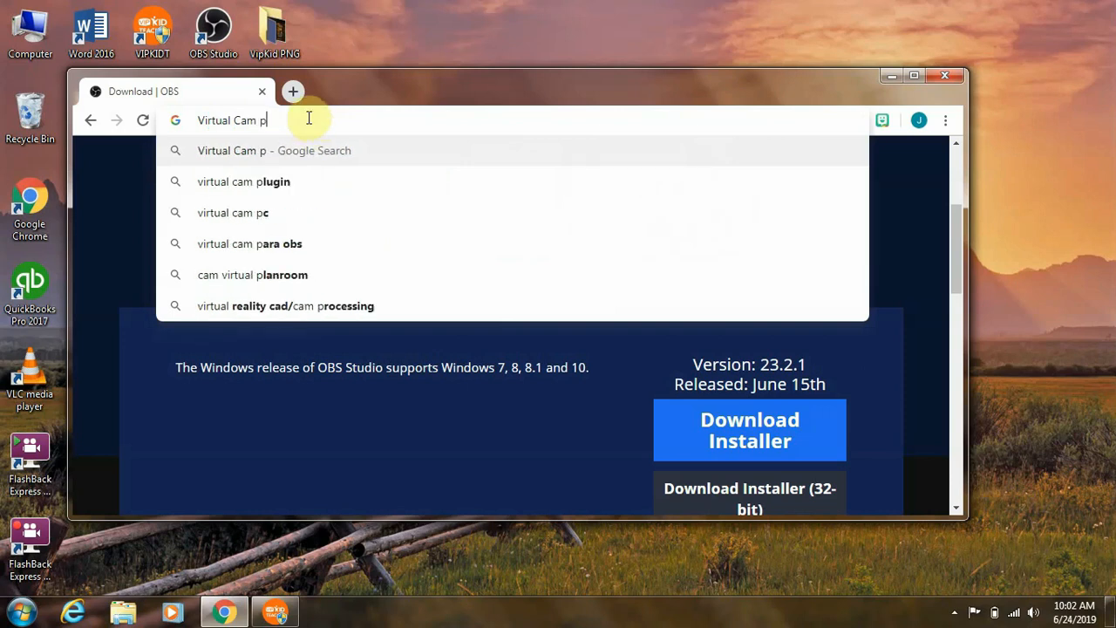
pyautogui.press('BackSpace')
pyautogui.write('obs')
pyautogui.press('Return')
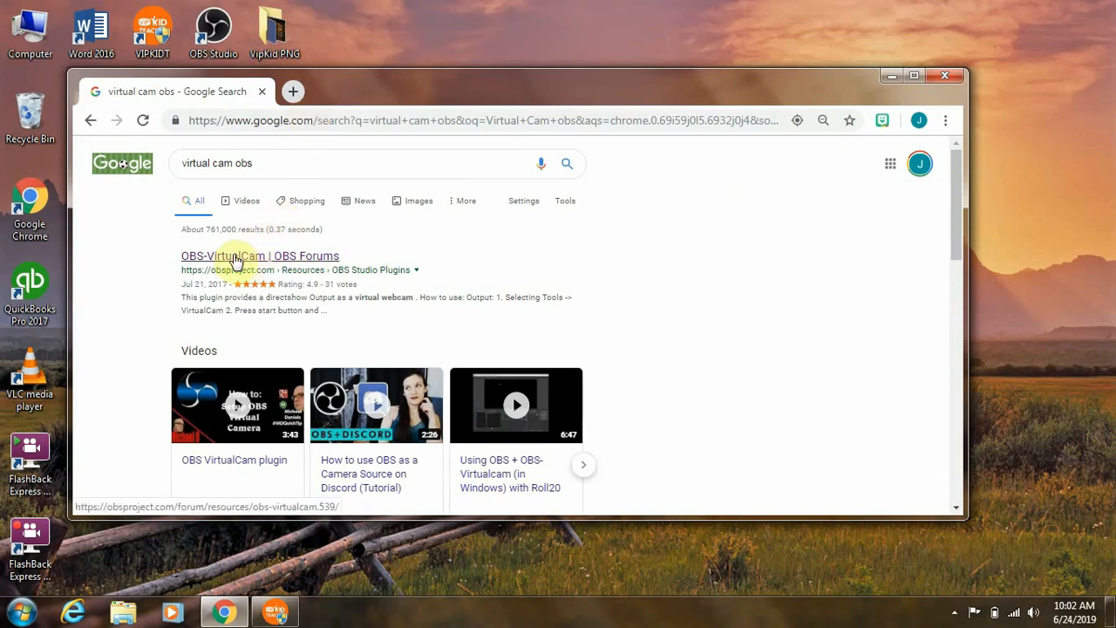
pyautogui.click(234, 259)
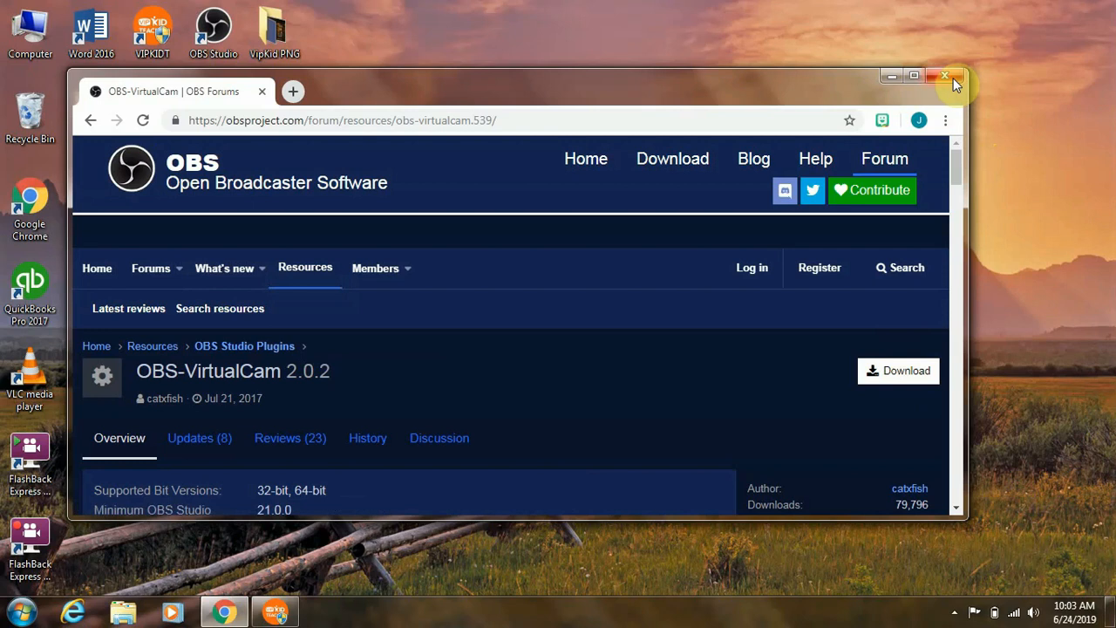
# Minimize the browser and start OBS Studio as administrator.
pyautogui.click(891, 77)
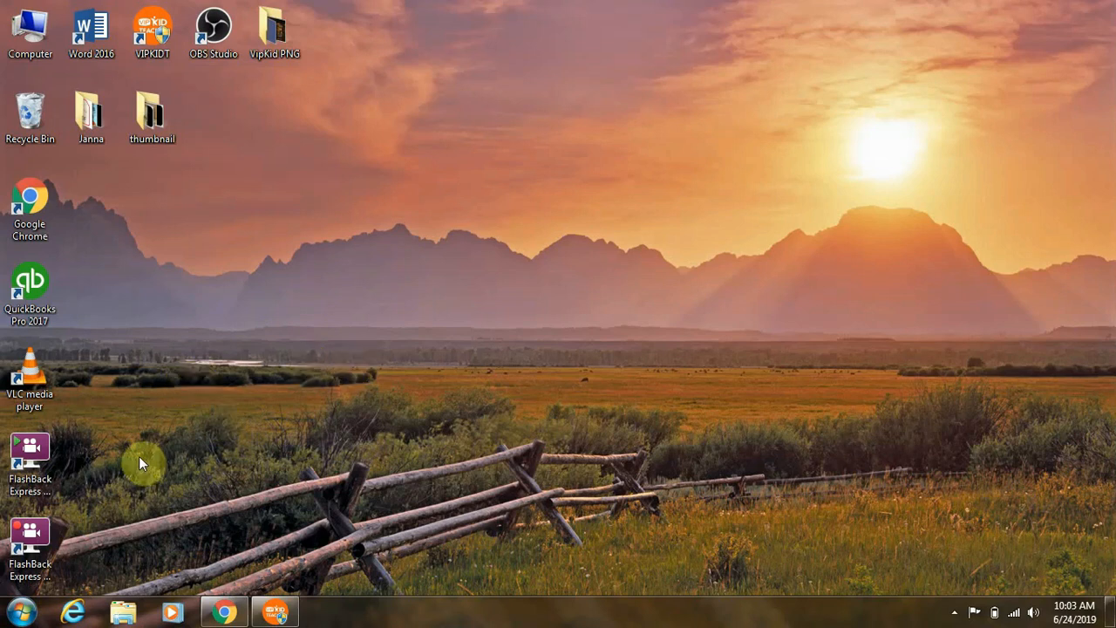
pyautogui.click(25, 613)
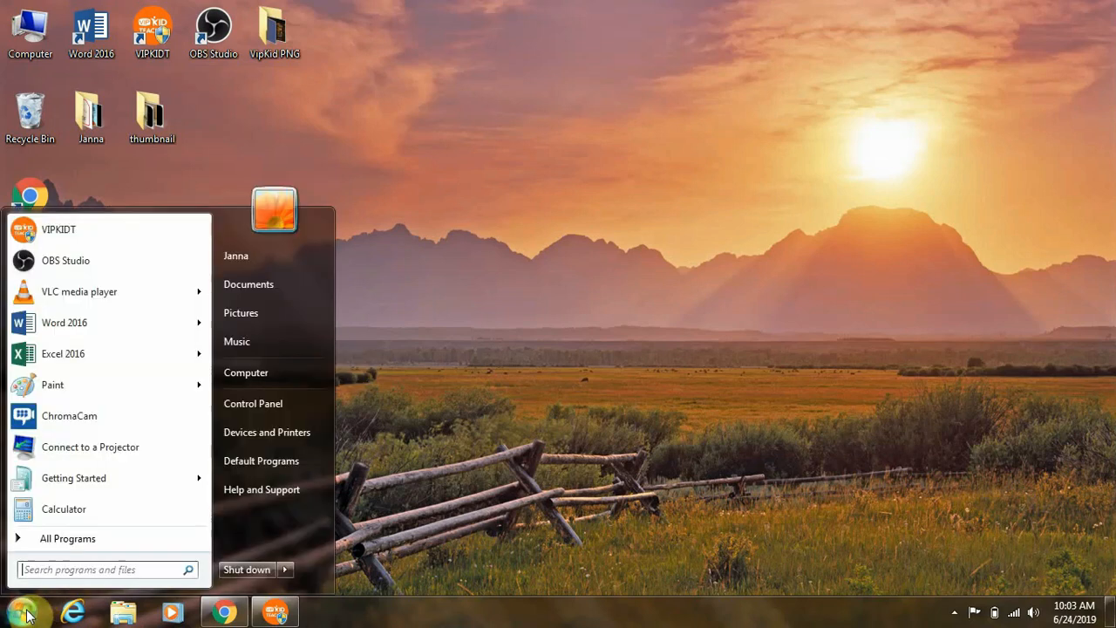
pyautogui.rightClick(147, 261)
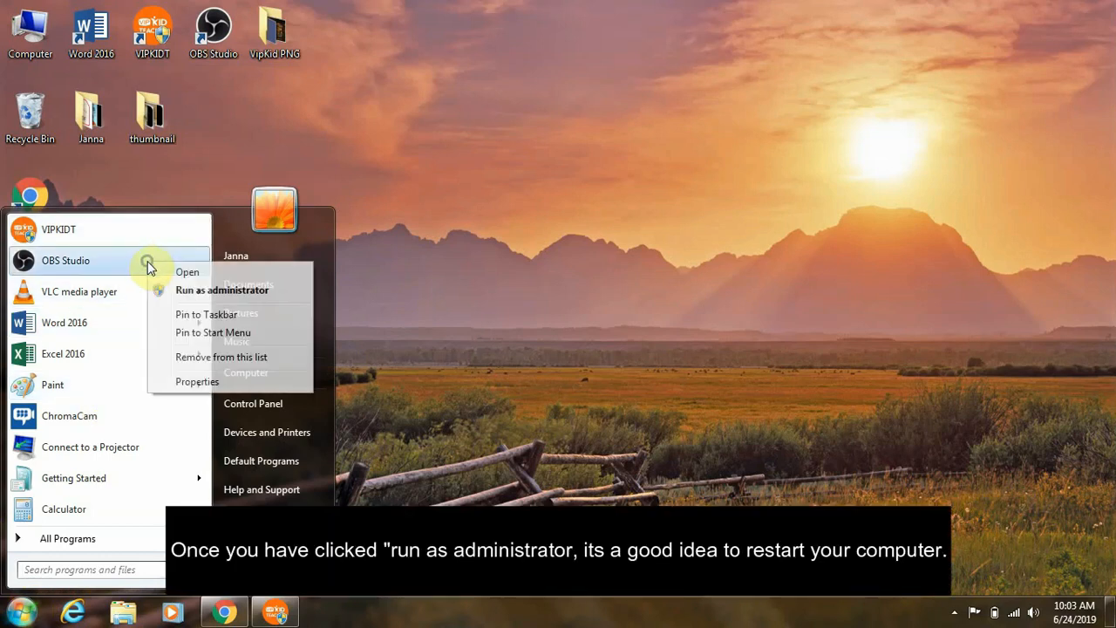
pyautogui.click(210, 294)
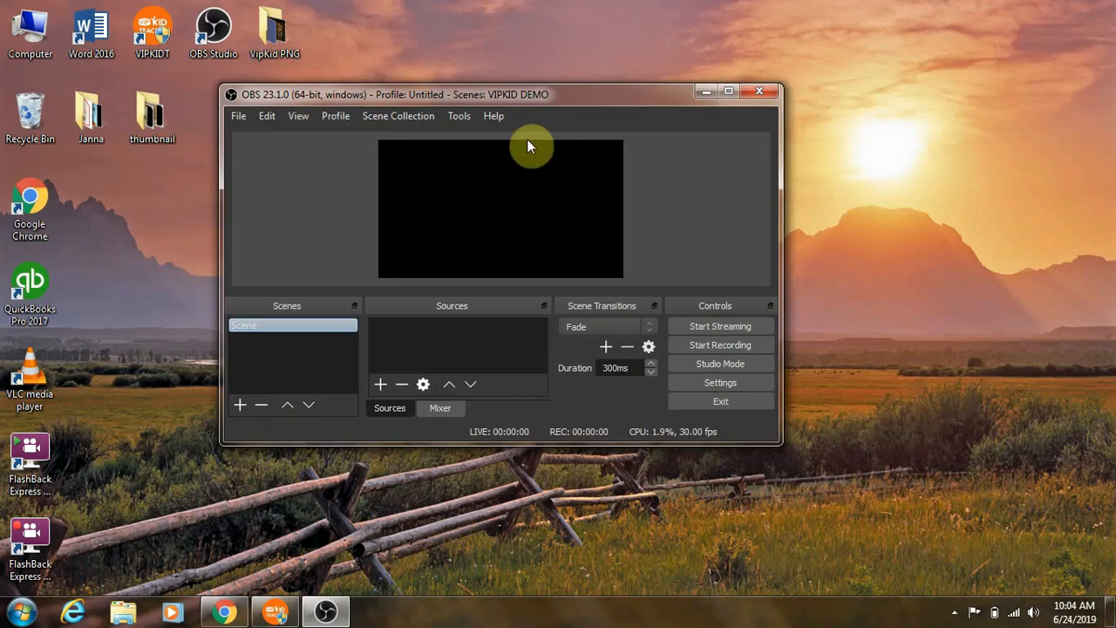
# Open the VirtualCam settings, make sure AutoStart is enabled, and close the dialog.
pyautogui.click(459, 117)
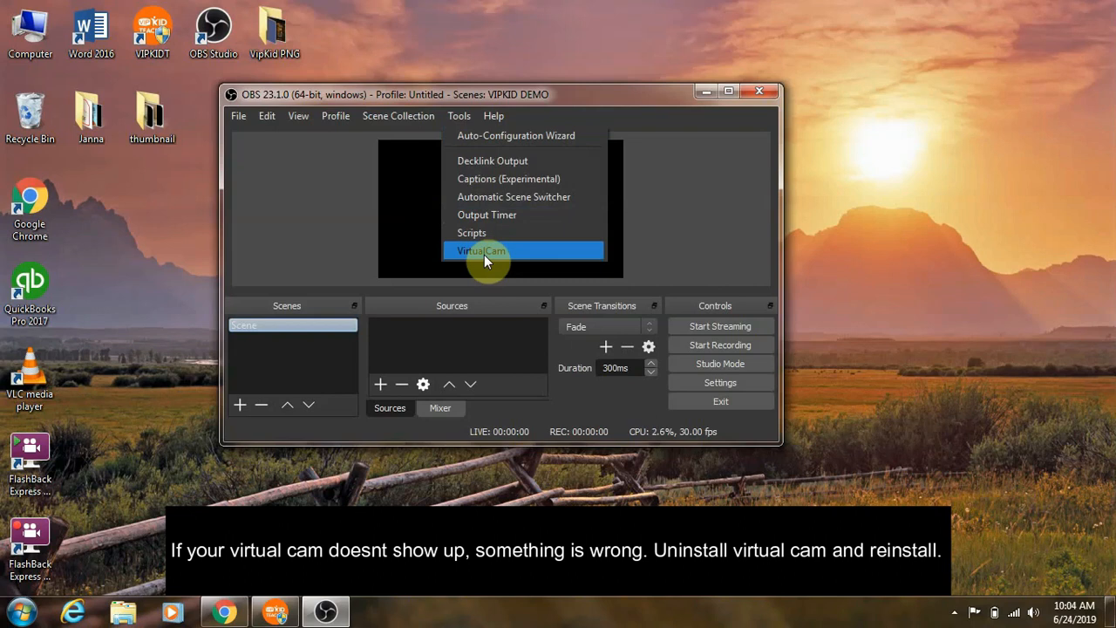
pyautogui.click(484, 252)
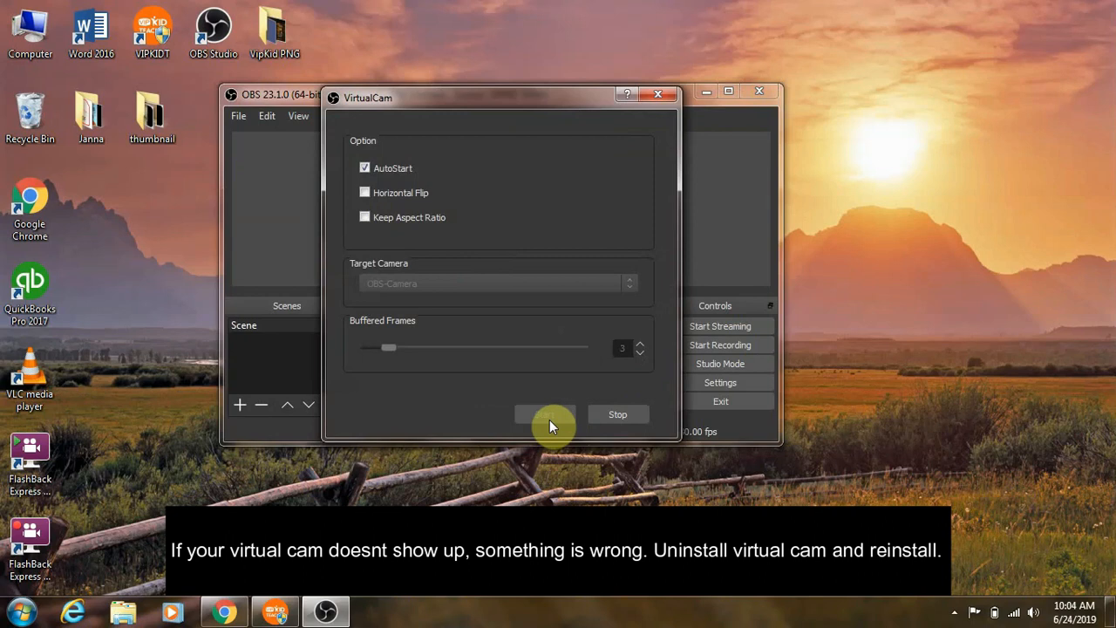
pyautogui.click(364, 169)
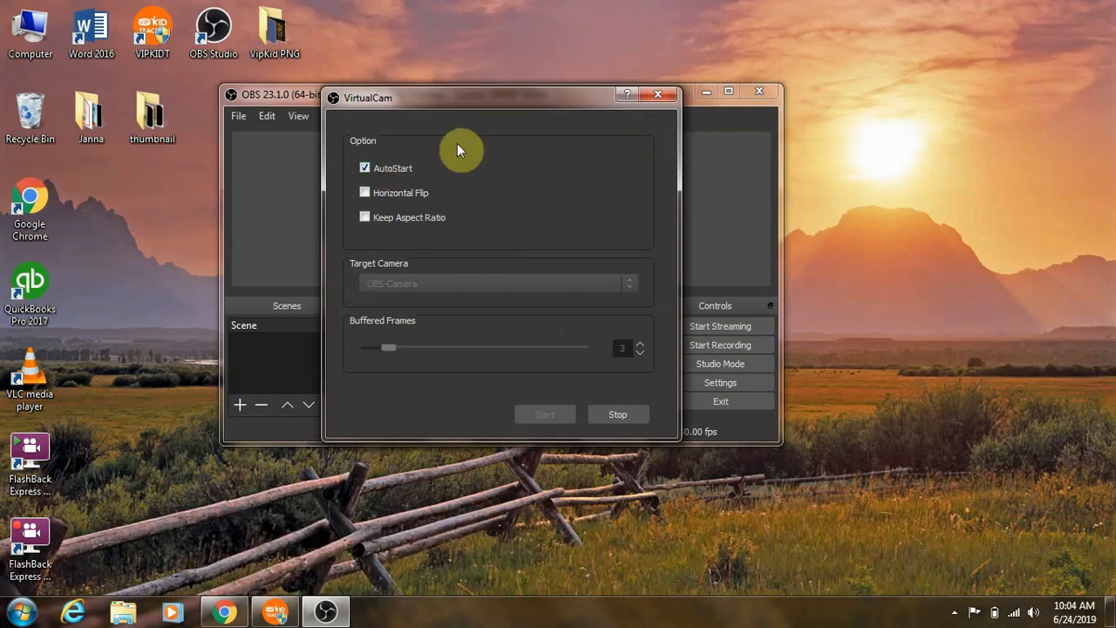
pyautogui.click(662, 97)
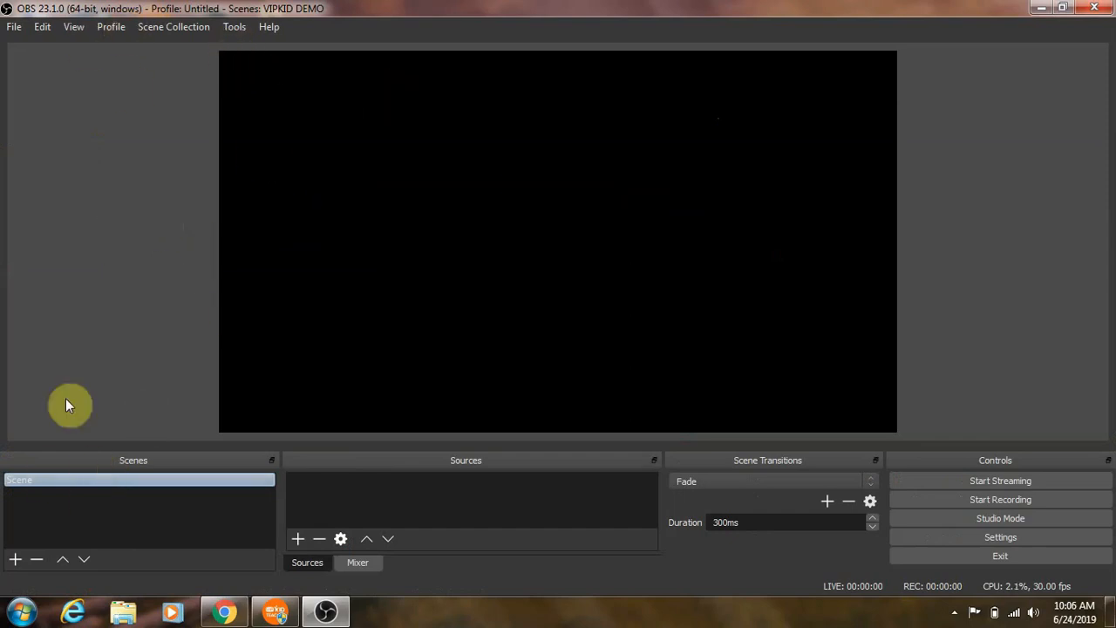
# Add a new scene named MAIN and make it the active scene.
pyautogui.click(16, 560)
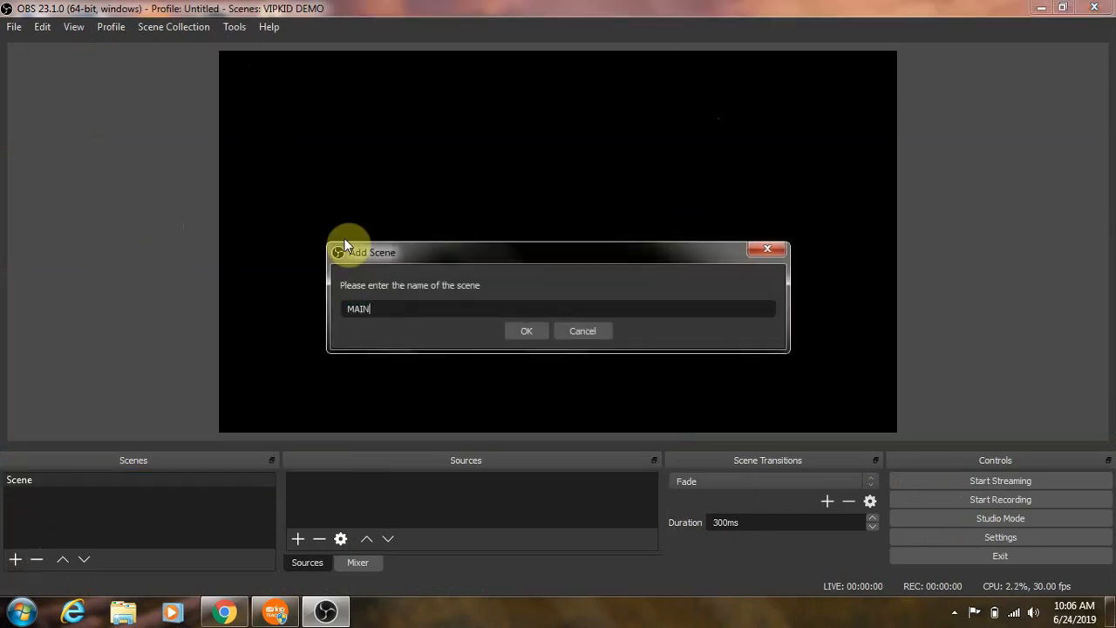
pyautogui.click(533, 335)
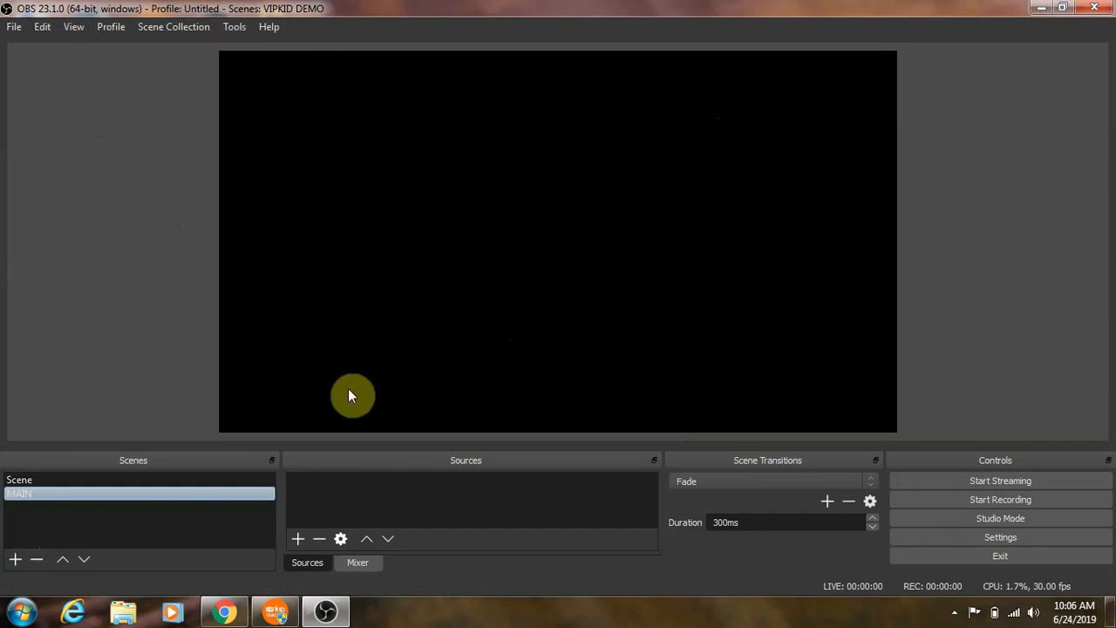
pyautogui.click(303, 540)
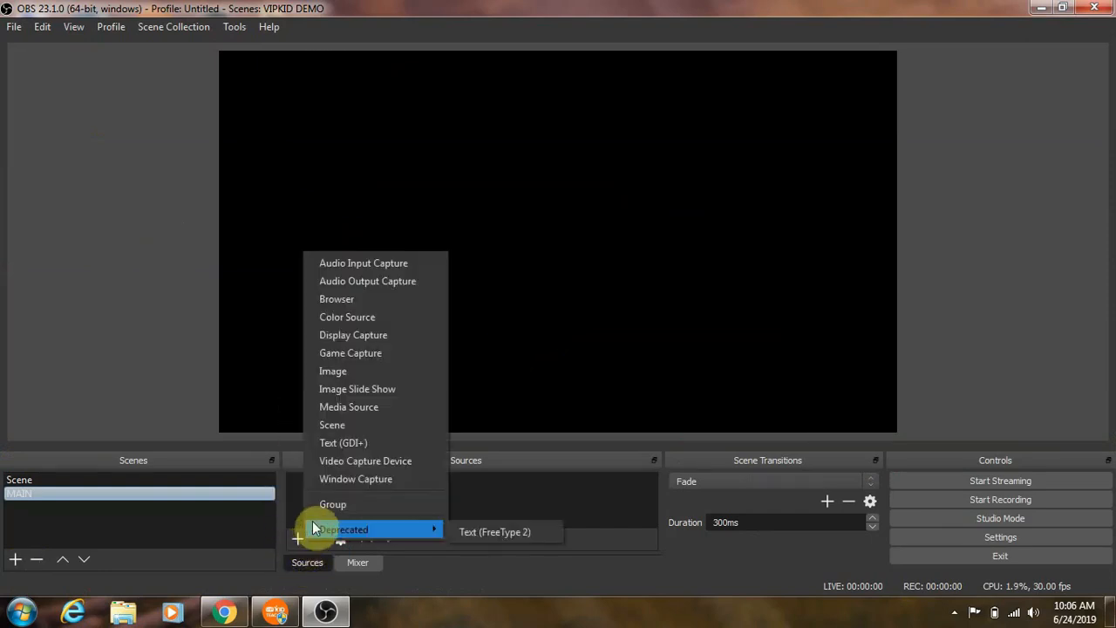
pyautogui.moveTo(348, 529)
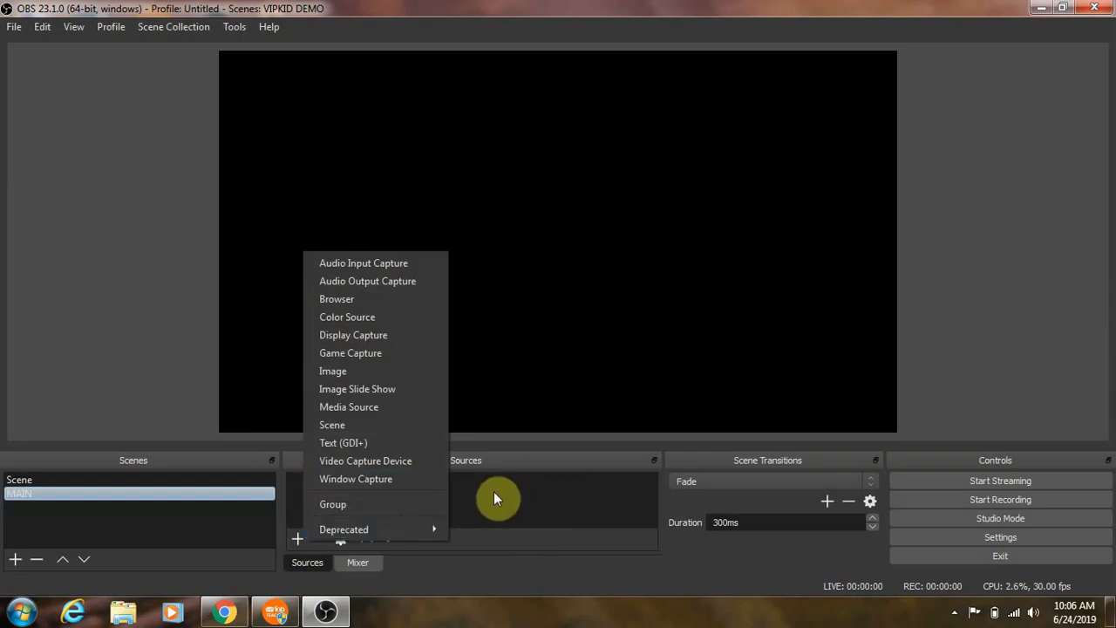
pyautogui.click(74, 492)
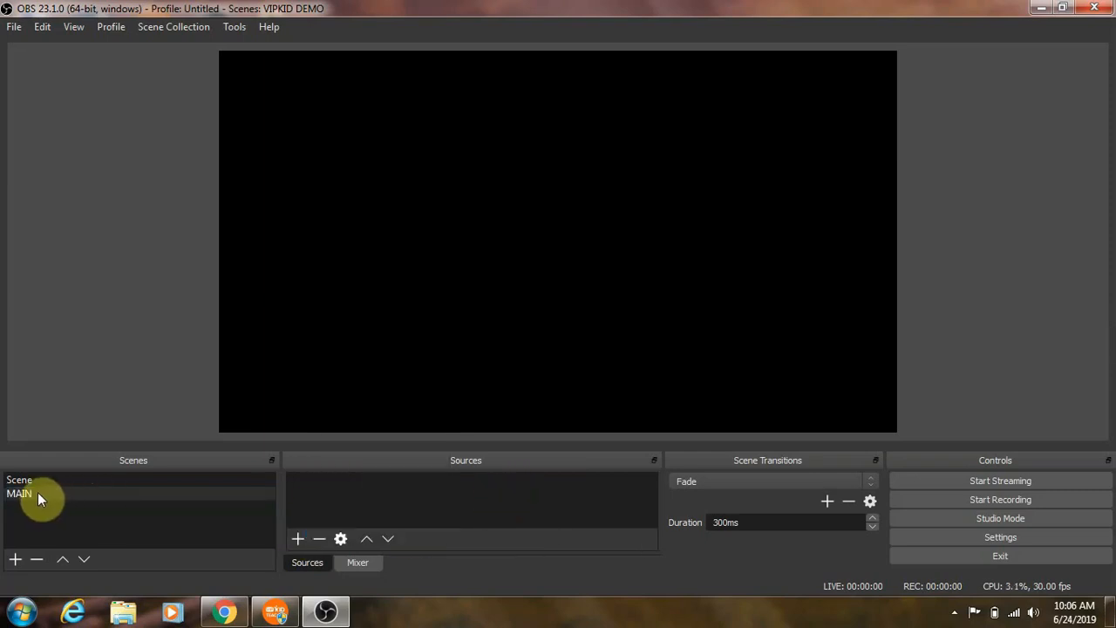
# Add a new Video Capture Device source named WebCam to the MAIN scene.
pyautogui.click(299, 539)
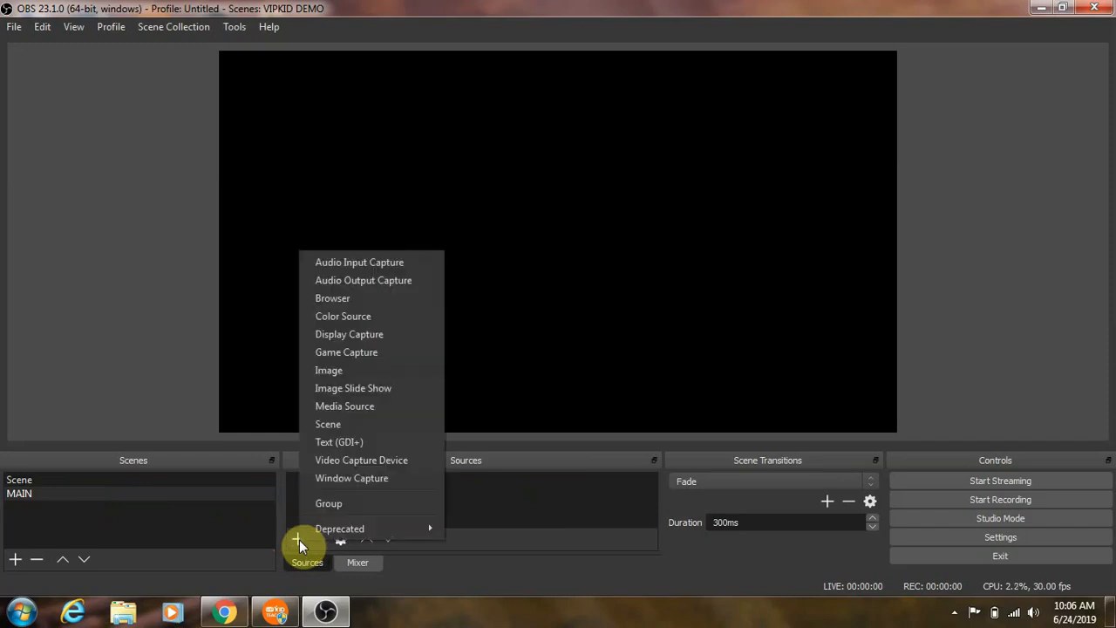
pyautogui.click(355, 459)
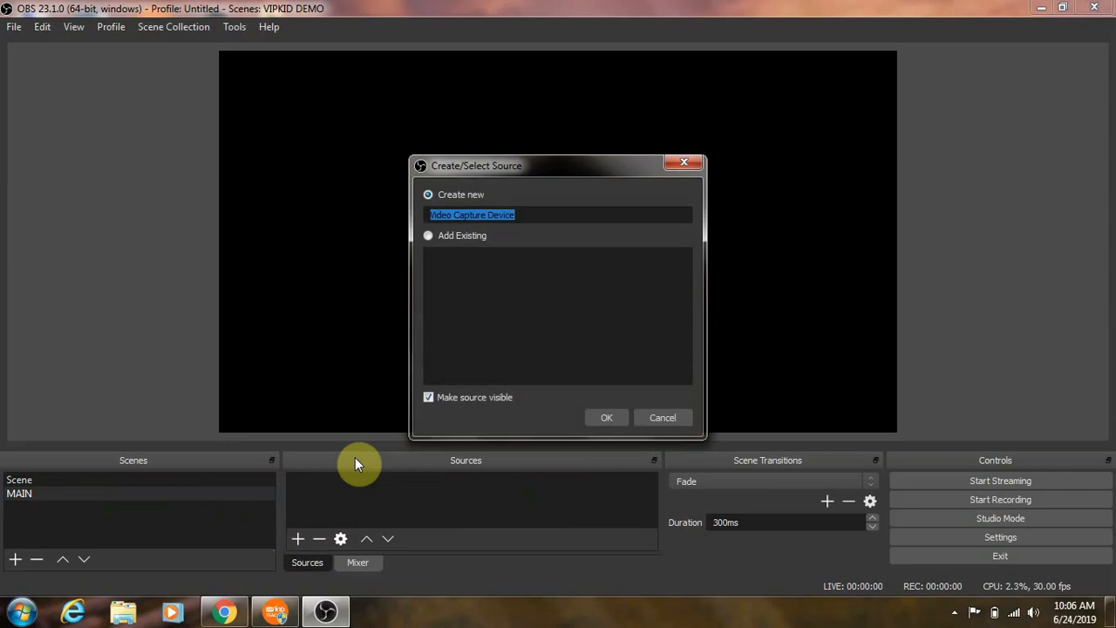
pyautogui.press('BackSpace')
pyautogui.write('Webcam')
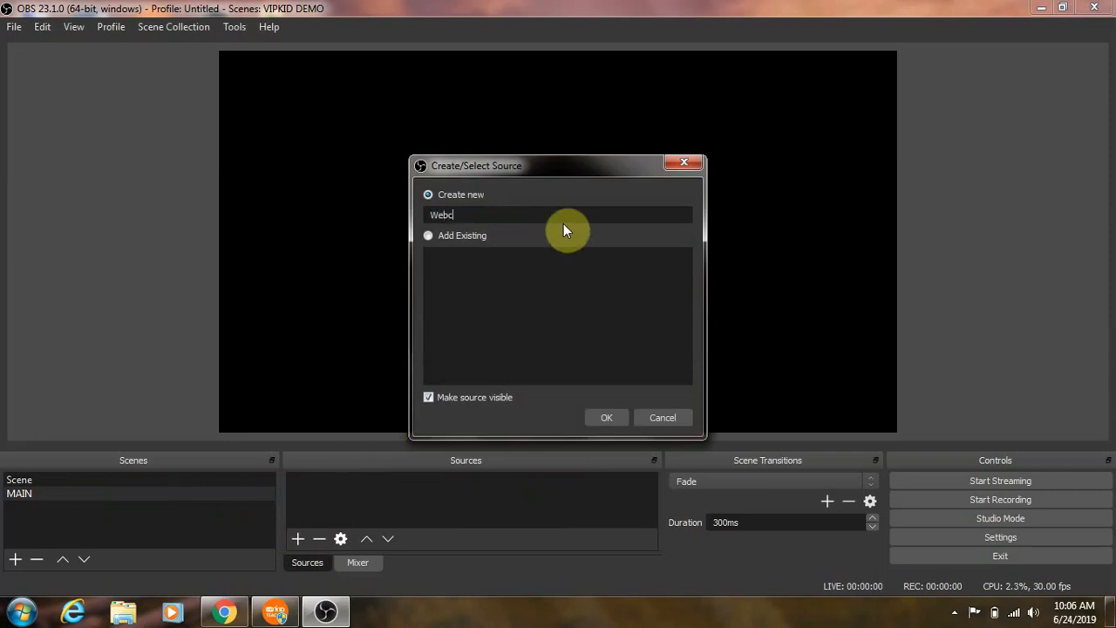
pyautogui.press('BackSpace')
pyautogui.press('BackSpace')
pyautogui.press('BackSpace')
pyautogui.write('Cam')
pyautogui.click(606, 418)
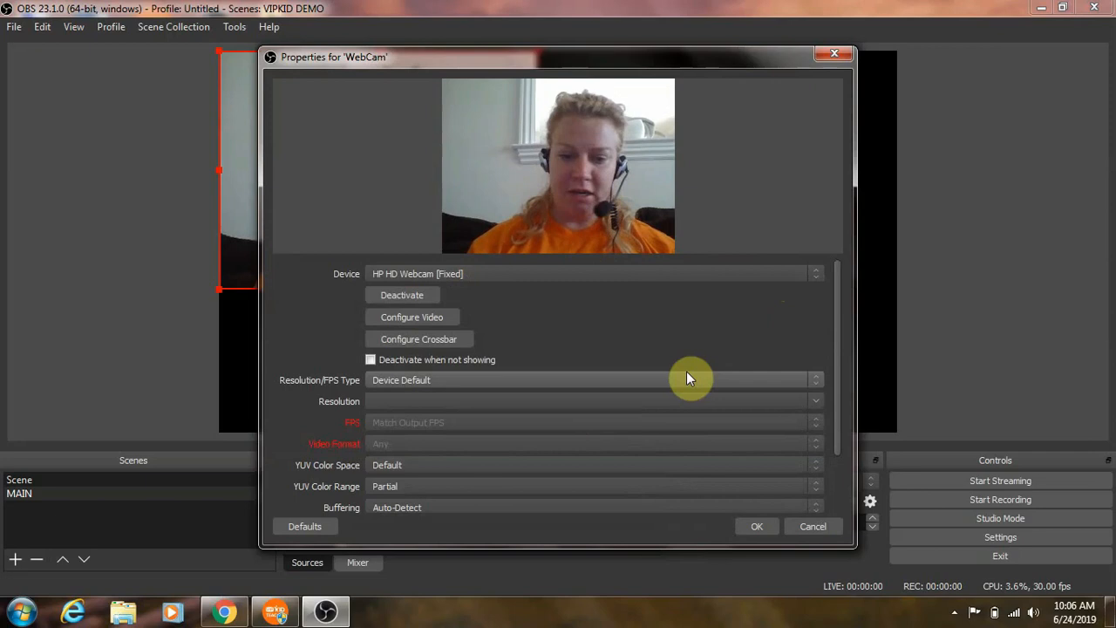
# Set the WebCam source's Resolution/FPS Type to Custom with a resolution of 640x480, and confirm its properties.
pyautogui.moveTo(837, 409); pyautogui.dragTo(834, 453)
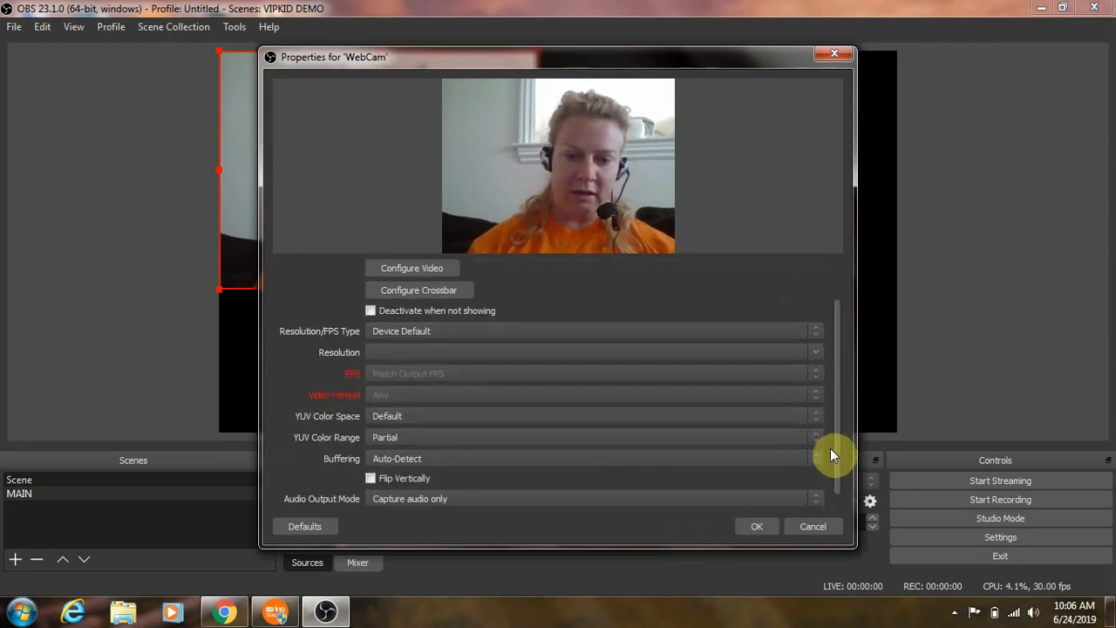
pyautogui.click(813, 330)
pyautogui.click(813, 330)
pyautogui.click(814, 331)
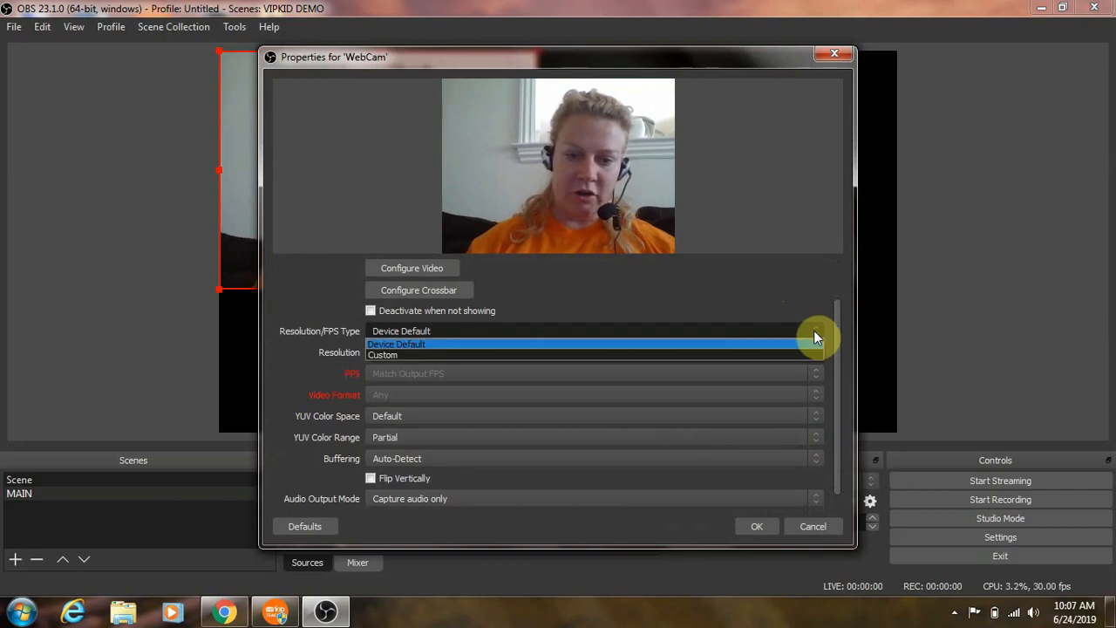
pyautogui.click(795, 355)
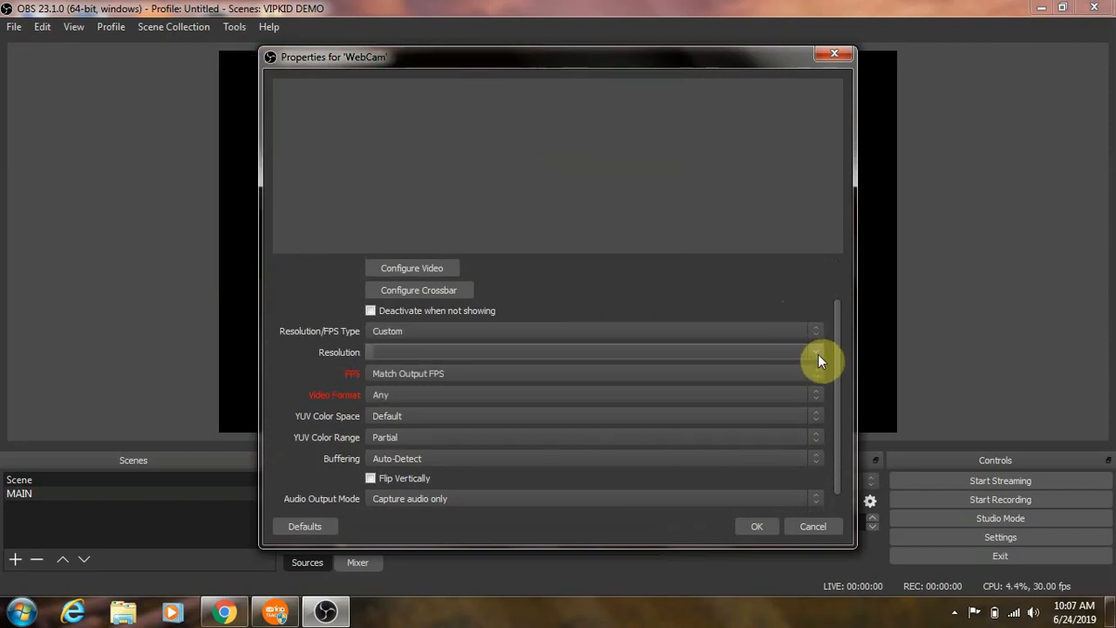
pyautogui.click(818, 354)
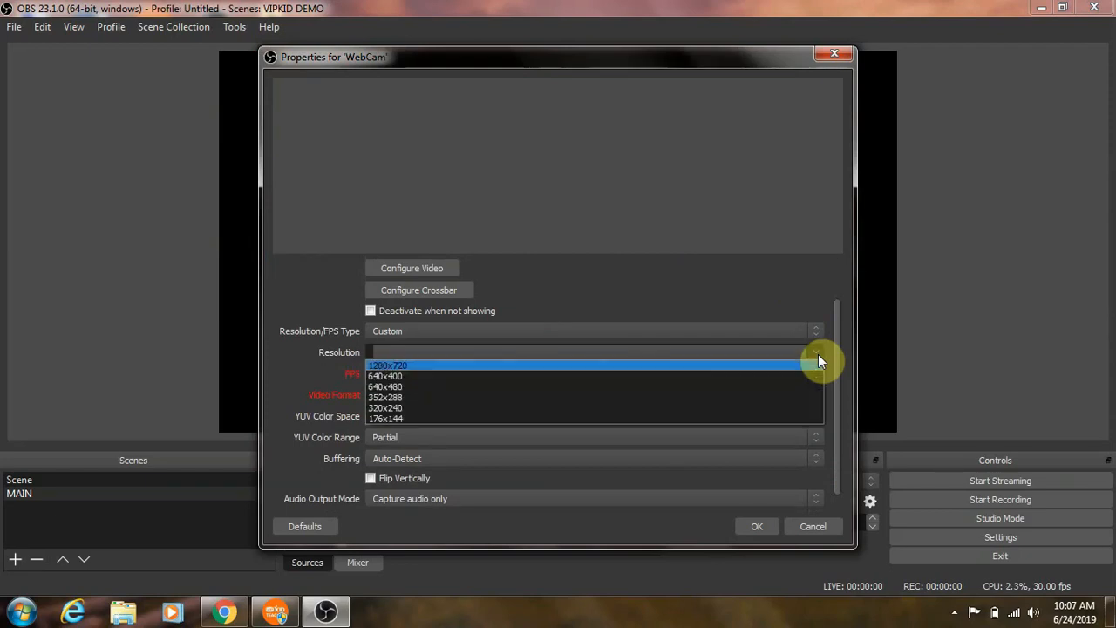
pyautogui.click(756, 386)
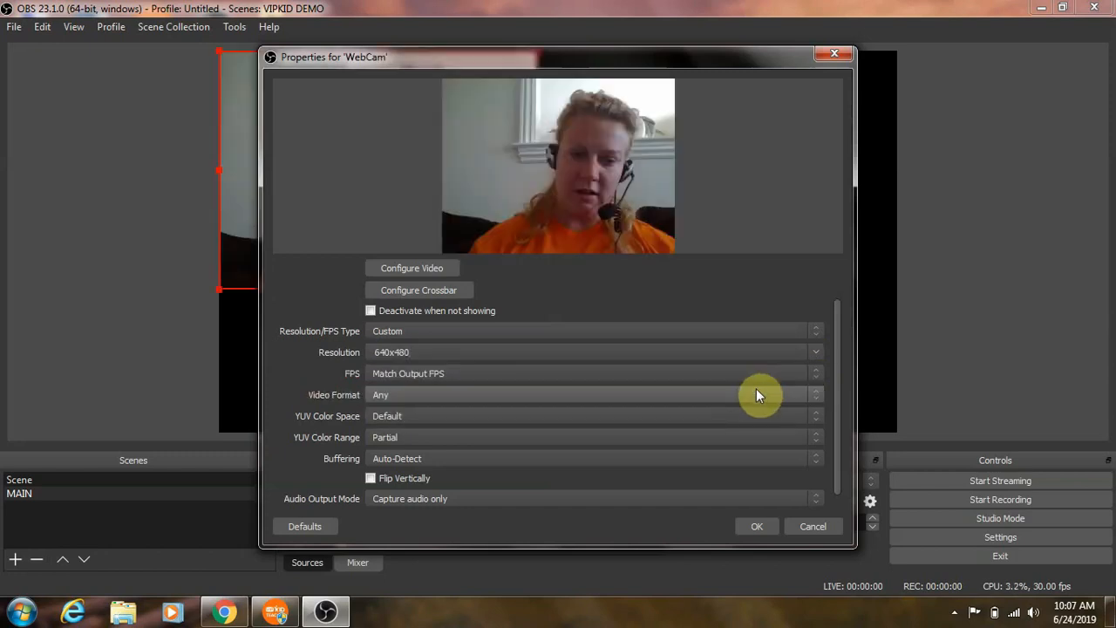
pyautogui.click(755, 527)
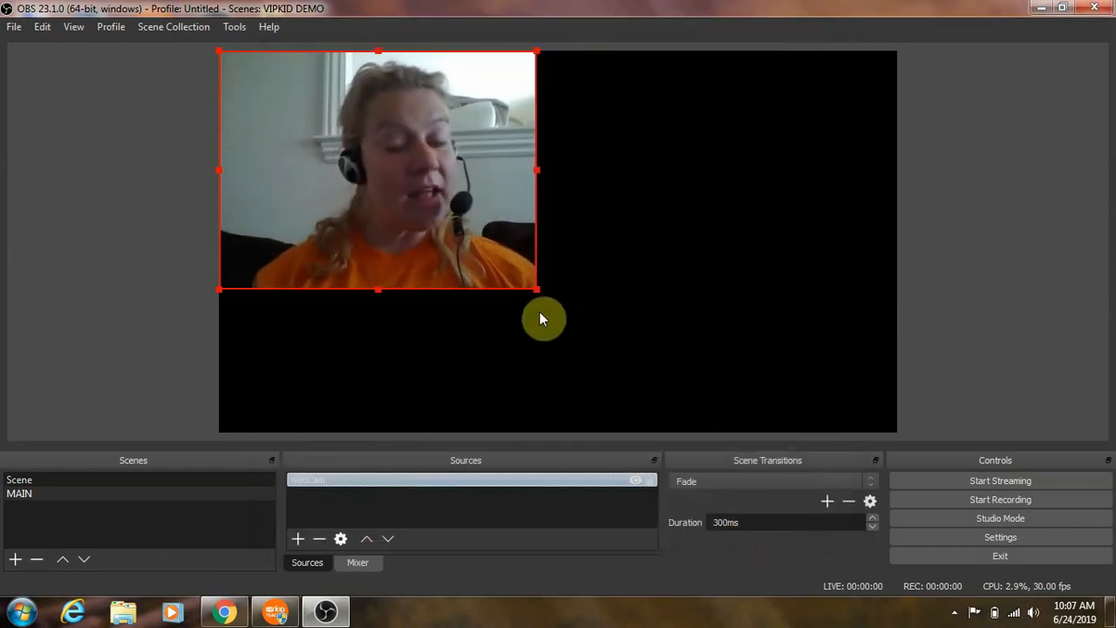
# Enlarge the webcam picture to the full height of the canvas and centre it horizontally.
pyautogui.moveTo(535, 293); pyautogui.dragTo(723, 352)
pyautogui.moveTo(595, 364); pyautogui.dragTo(678, 360)
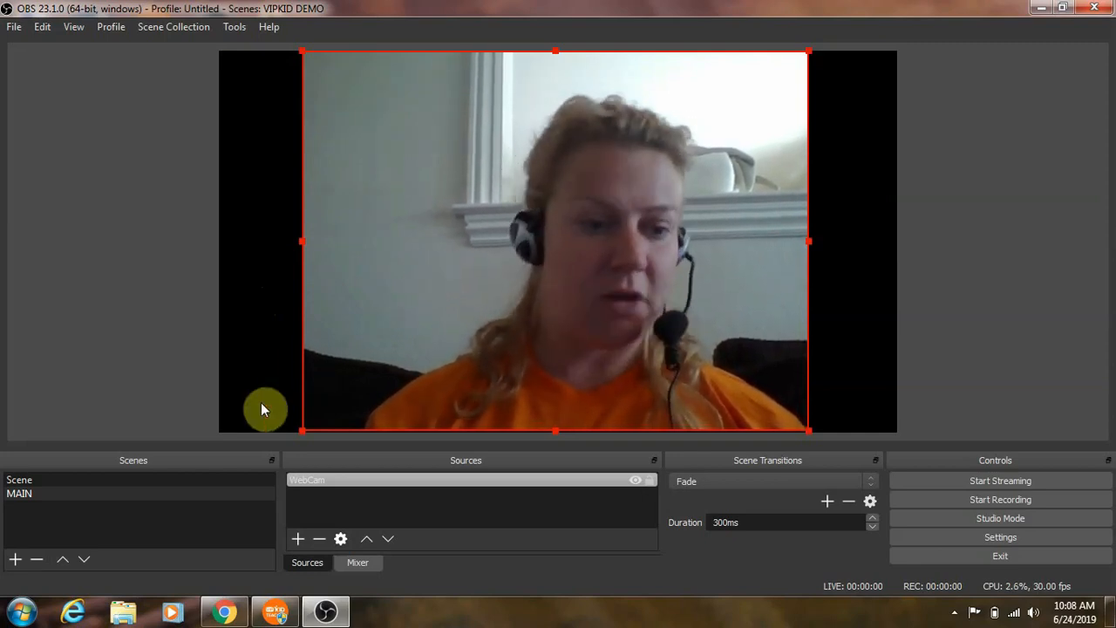
# Add a new scene named Welcome and make it the active scene.
pyautogui.click(18, 562)
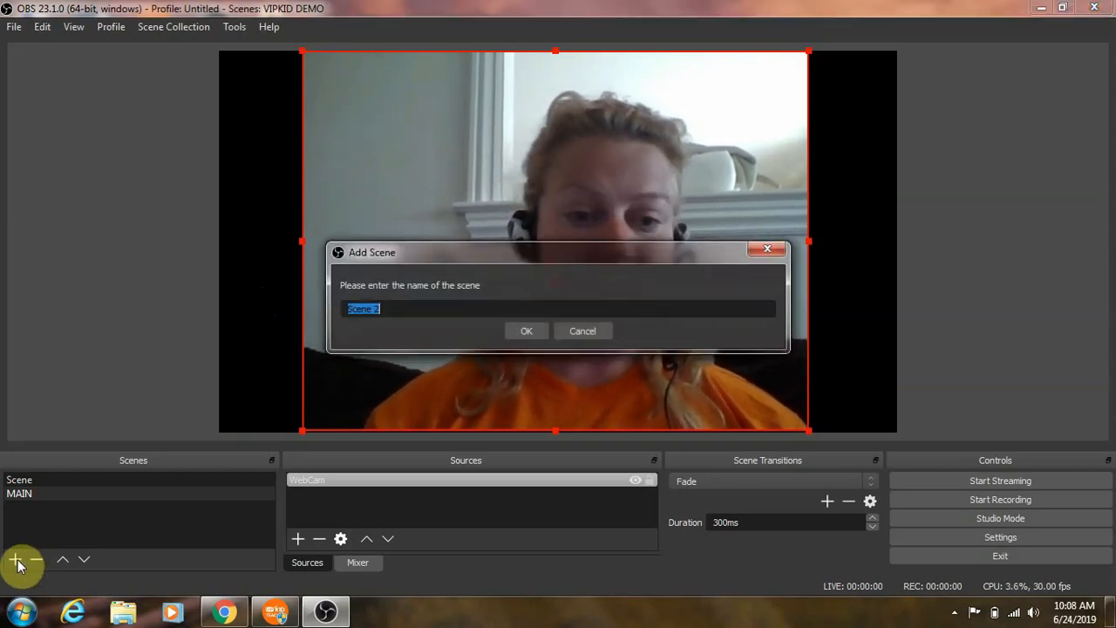
pyautogui.press('BackSpace')
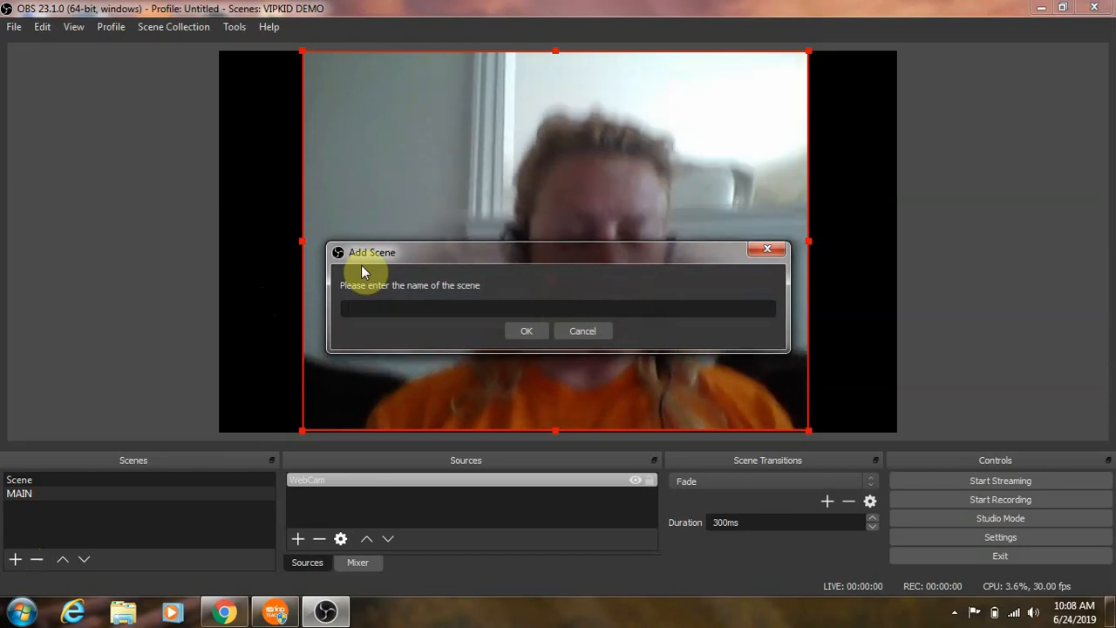
pyautogui.write('Welcome')
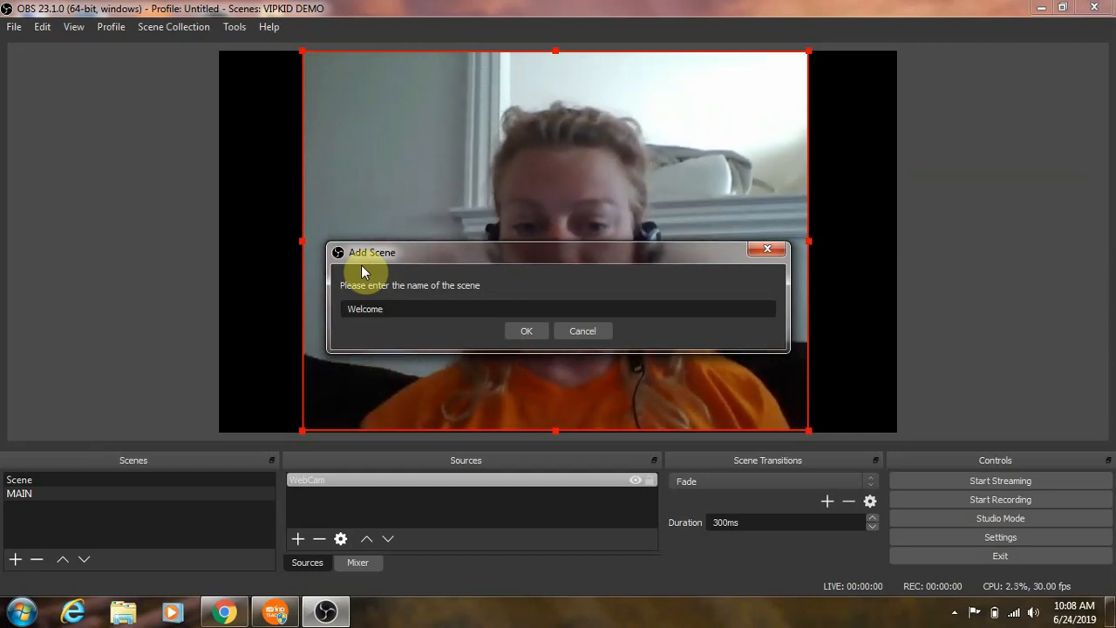
pyautogui.click(528, 331)
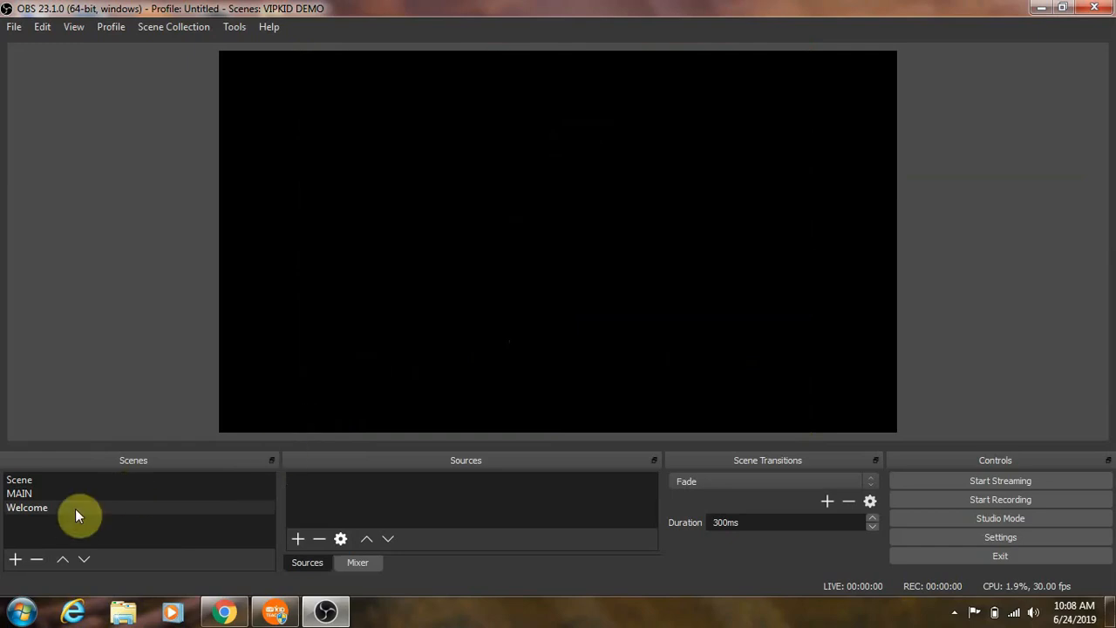
pyautogui.click(70, 479)
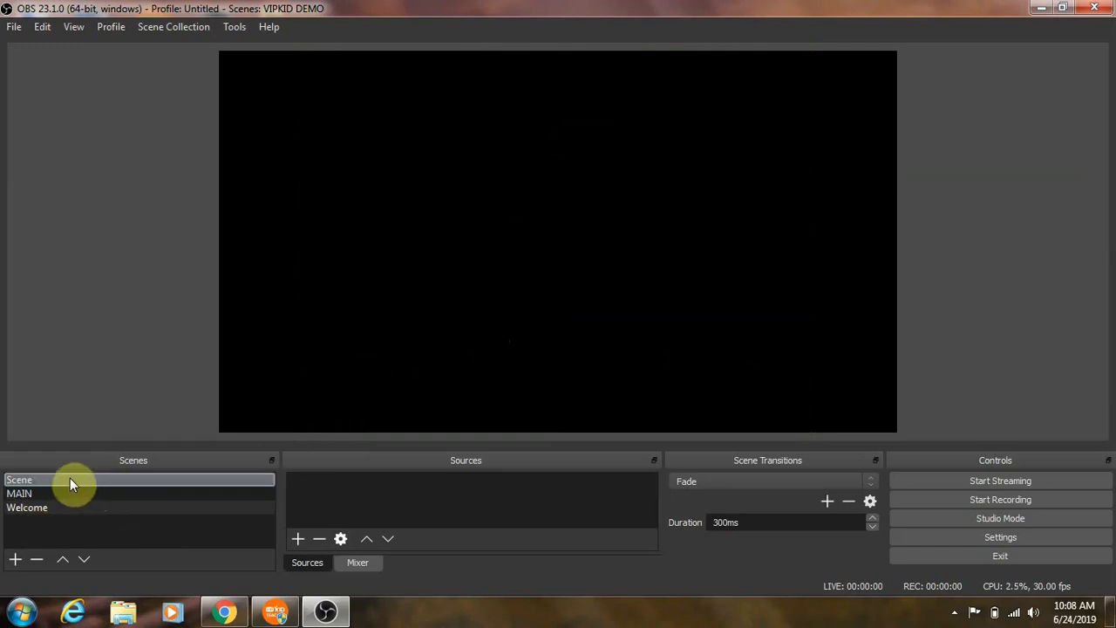
pyautogui.click(112, 503)
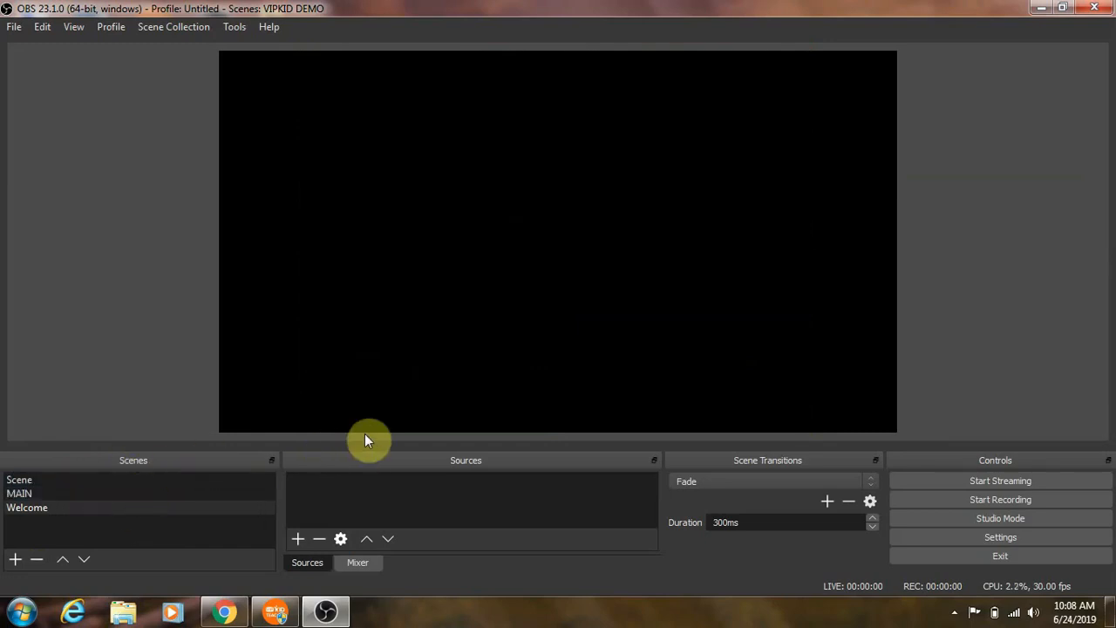
# Add a new Image source to the Welcome scene, keeping the default source name.
pyautogui.click(296, 540)
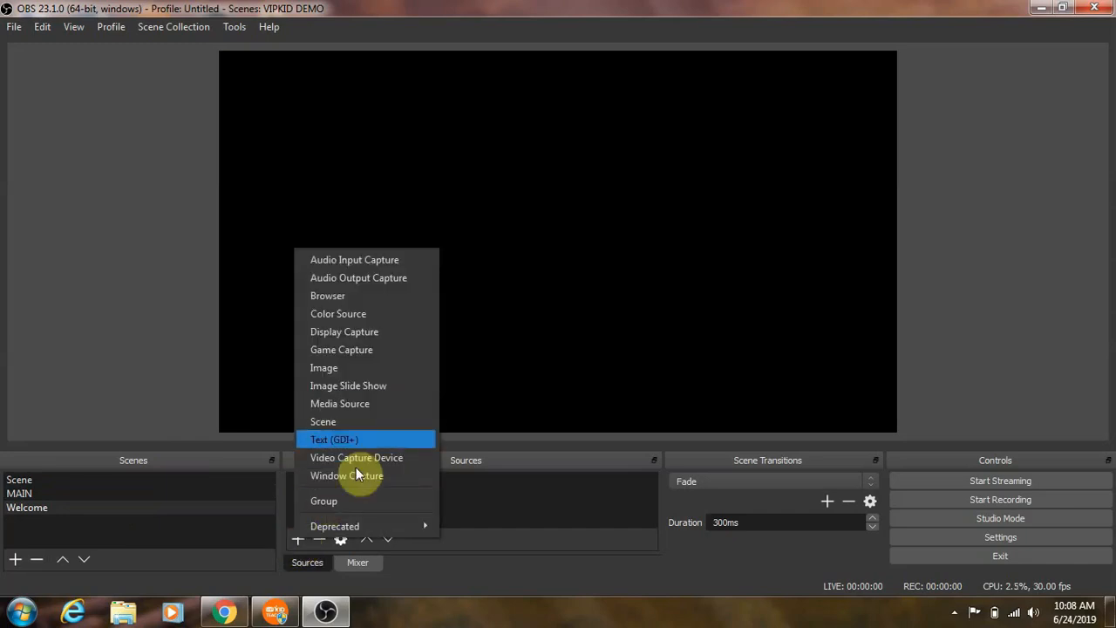
pyautogui.click(364, 368)
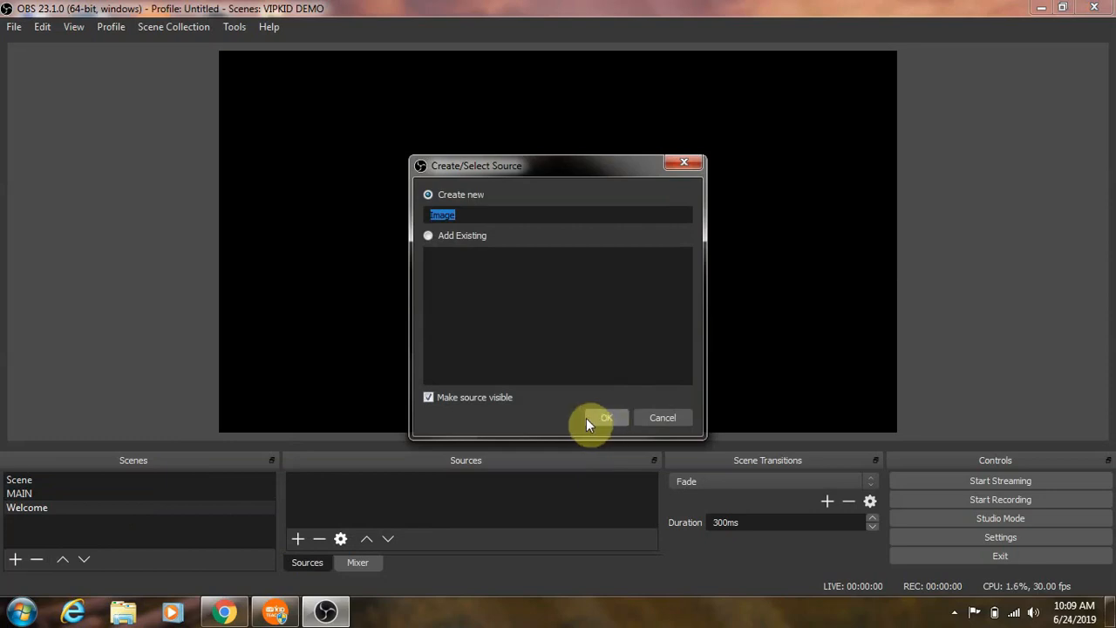
pyautogui.click(611, 417)
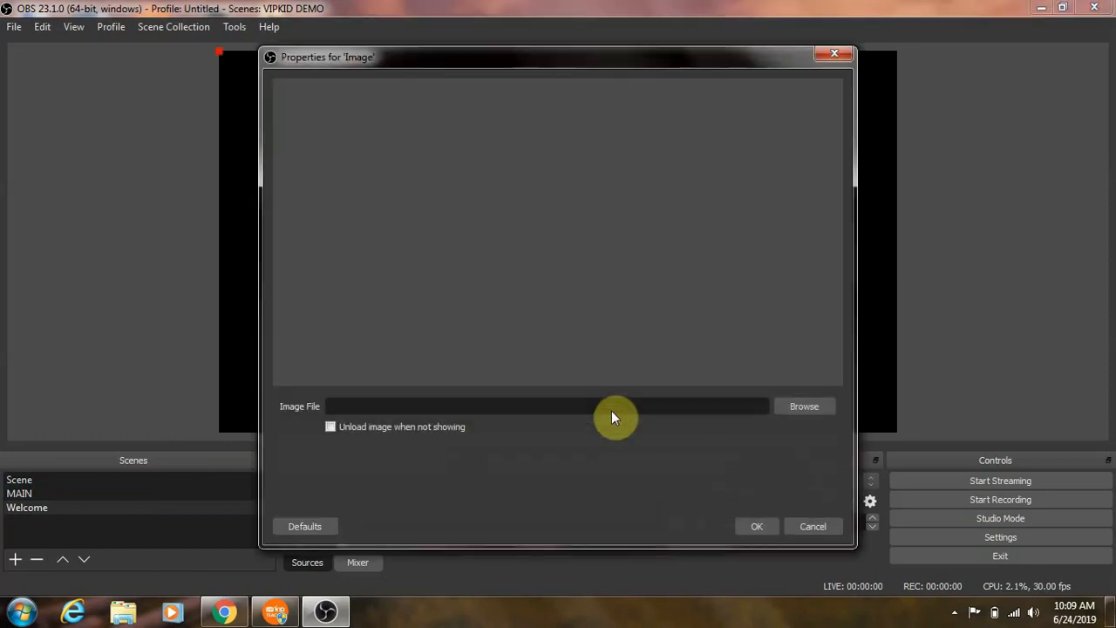
# Load cartoon-background-with-empty-classroom-interior-inside_1441-1735.jpg from the desktop's VipKid PNG folder as the source's image and confirm.
pyautogui.click(805, 406)
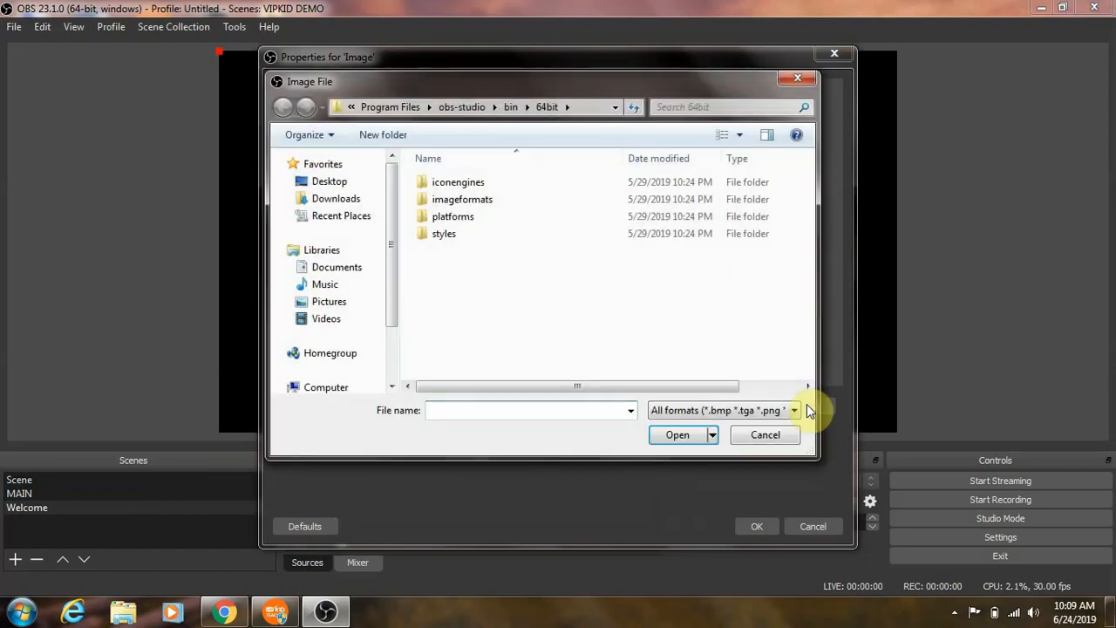
pyautogui.click(344, 187)
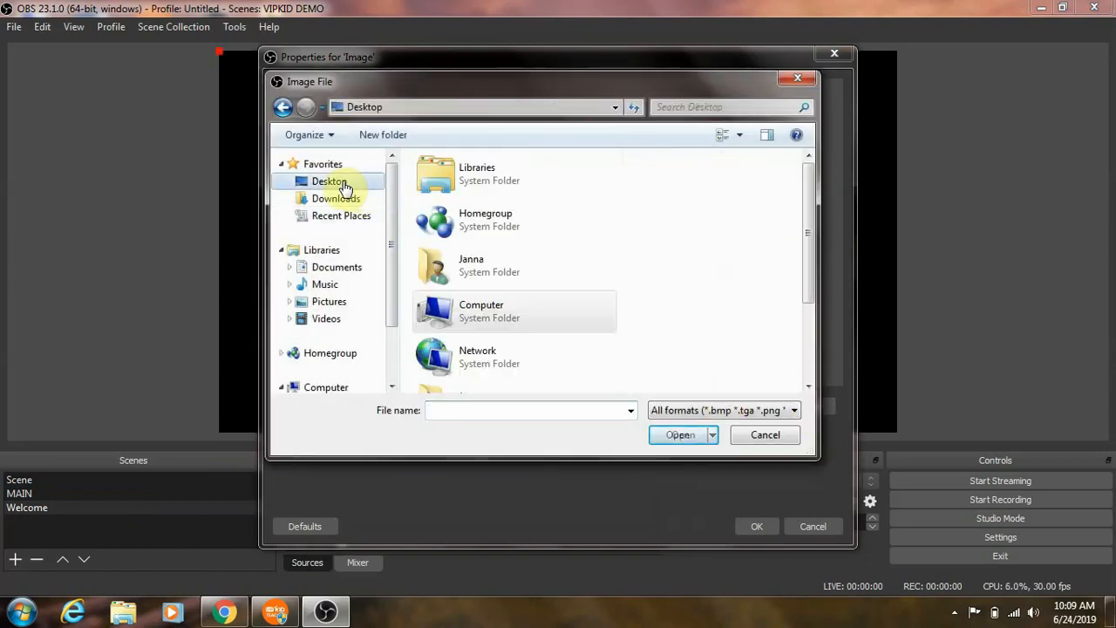
pyautogui.scroll(-1, 809, 301)
pyautogui.scroll(-2, 809, 301)
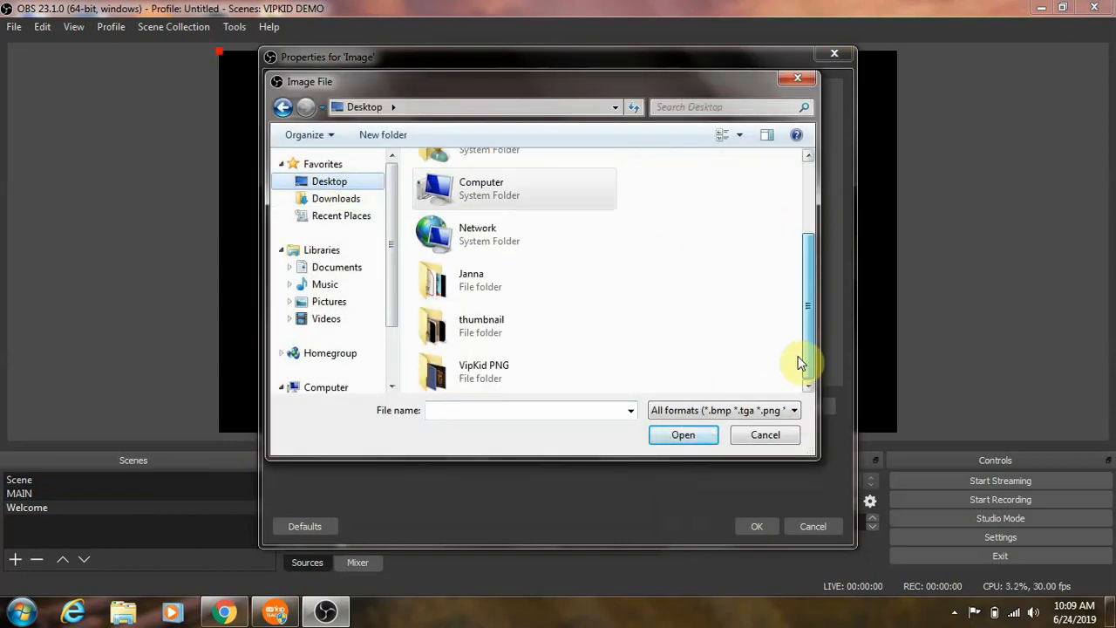
pyautogui.doubleClick(605, 364)
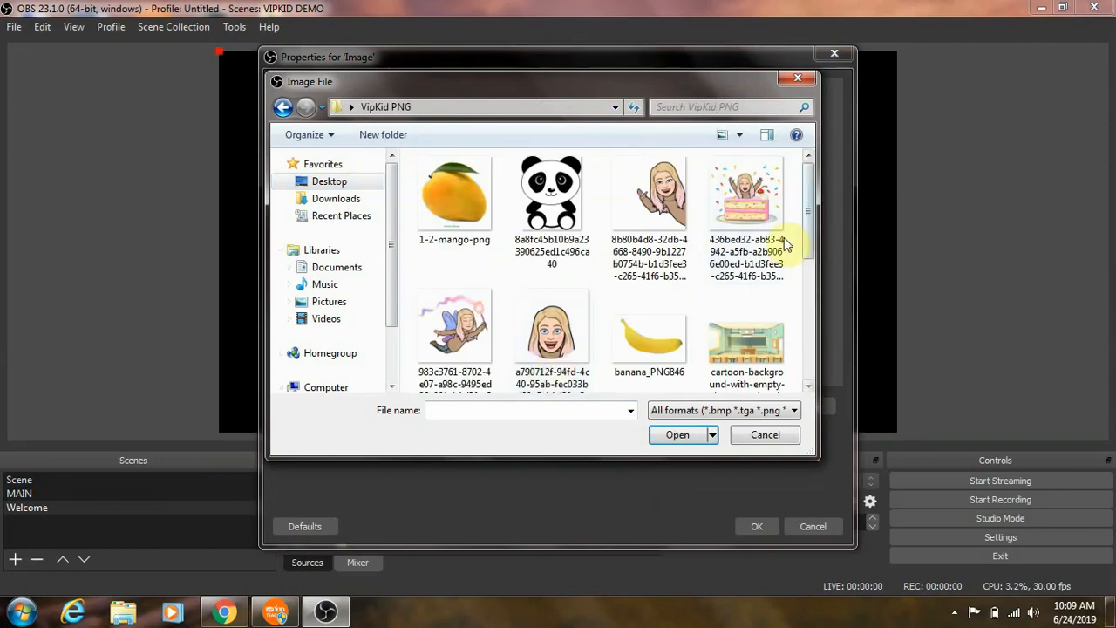
pyautogui.click(746, 353)
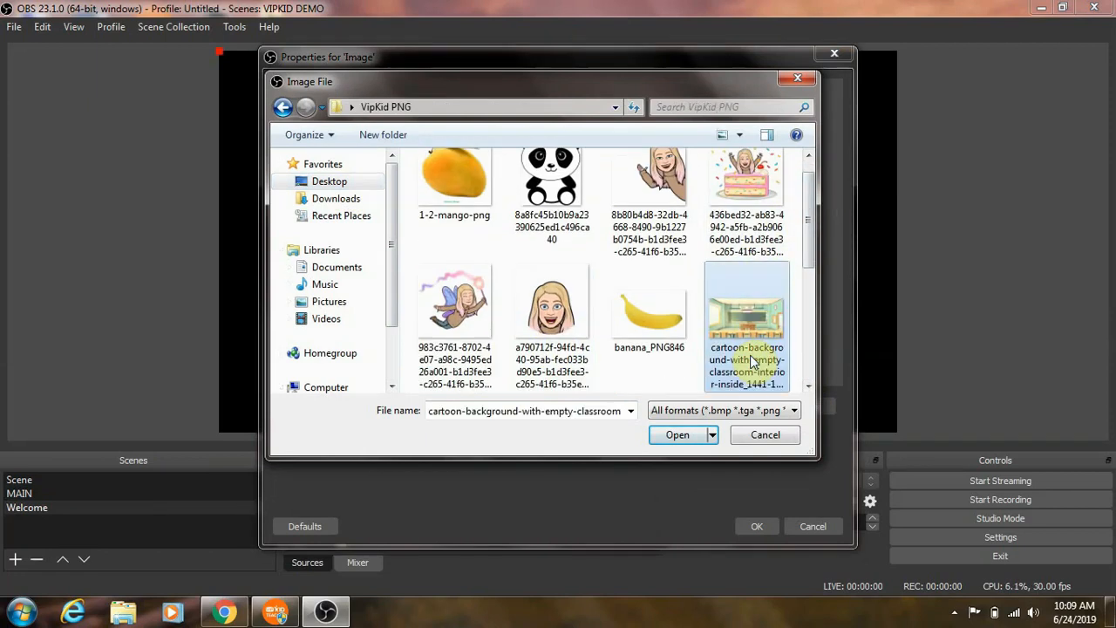
pyautogui.click(681, 438)
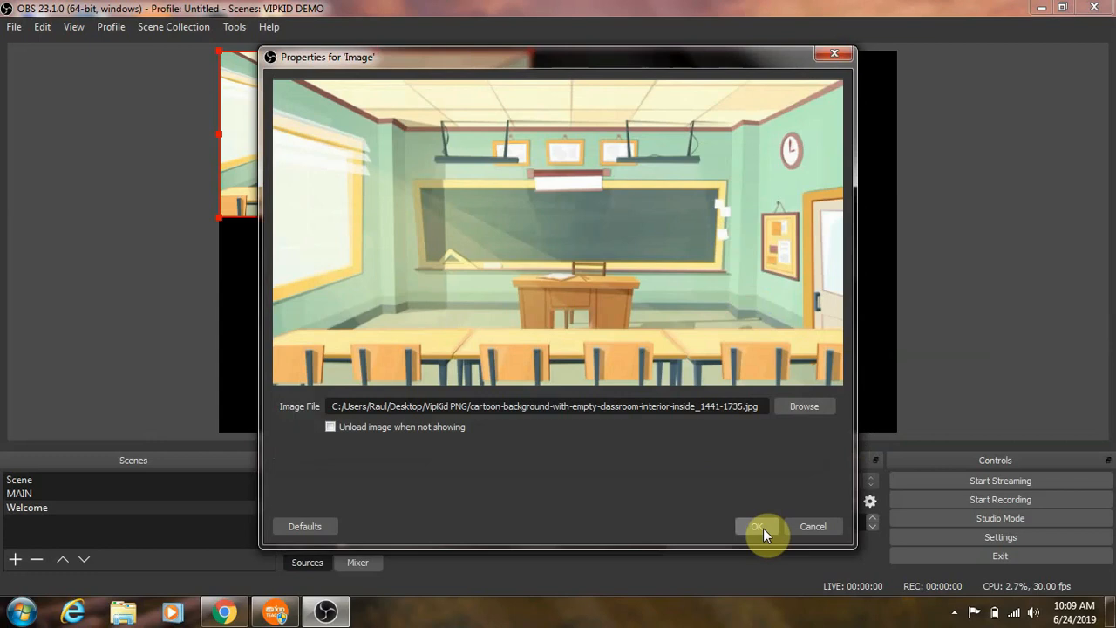
pyautogui.click(759, 527)
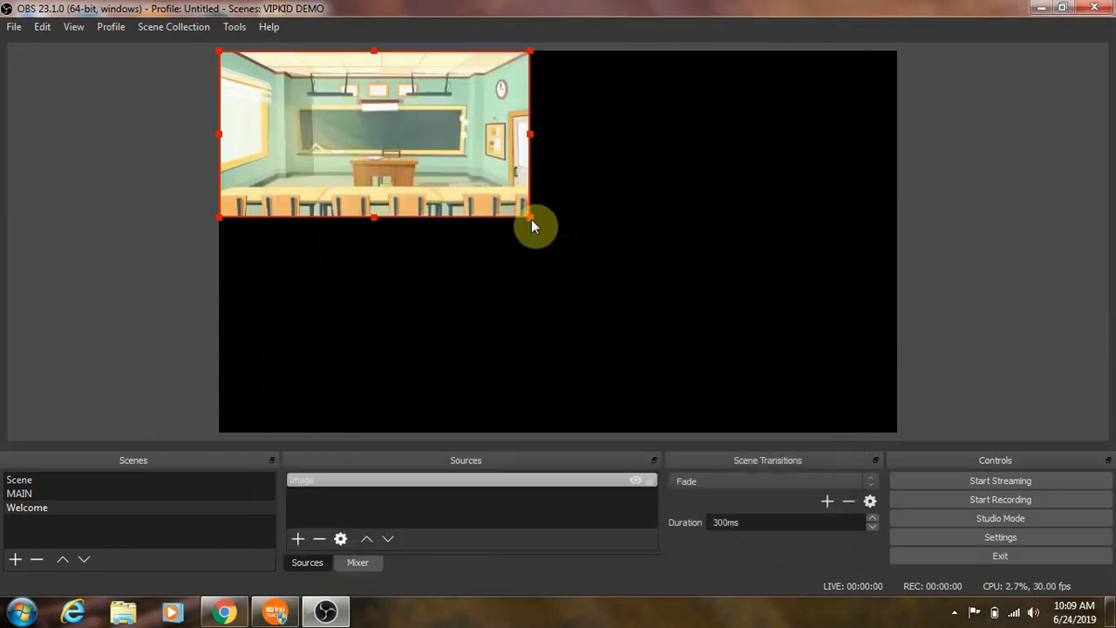
# Enlarge the classroom image to cover the whole canvas and shift it so it overhangs both side edges.
pyautogui.moveTo(531, 219); pyautogui.dragTo(887, 405)
pyautogui.moveTo(700, 249)
pyautogui.mouseDown()
pyautogui.moveTo(693, 273)
pyautogui.moveTo(693, 246)
pyautogui.mouseUp()
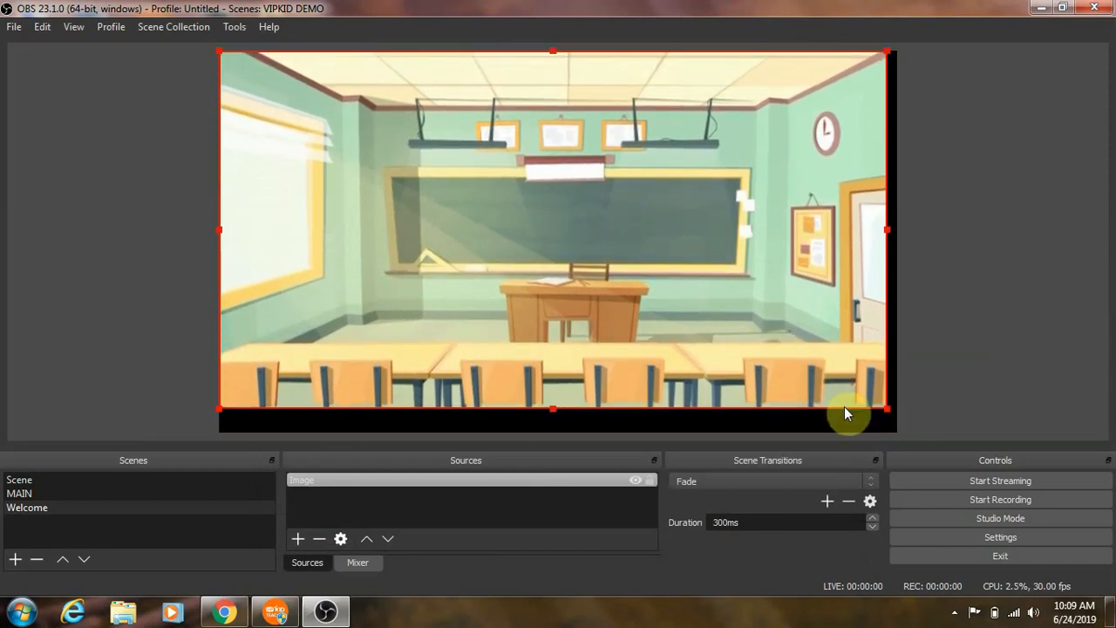
pyautogui.moveTo(888, 410); pyautogui.dragTo(902, 430)
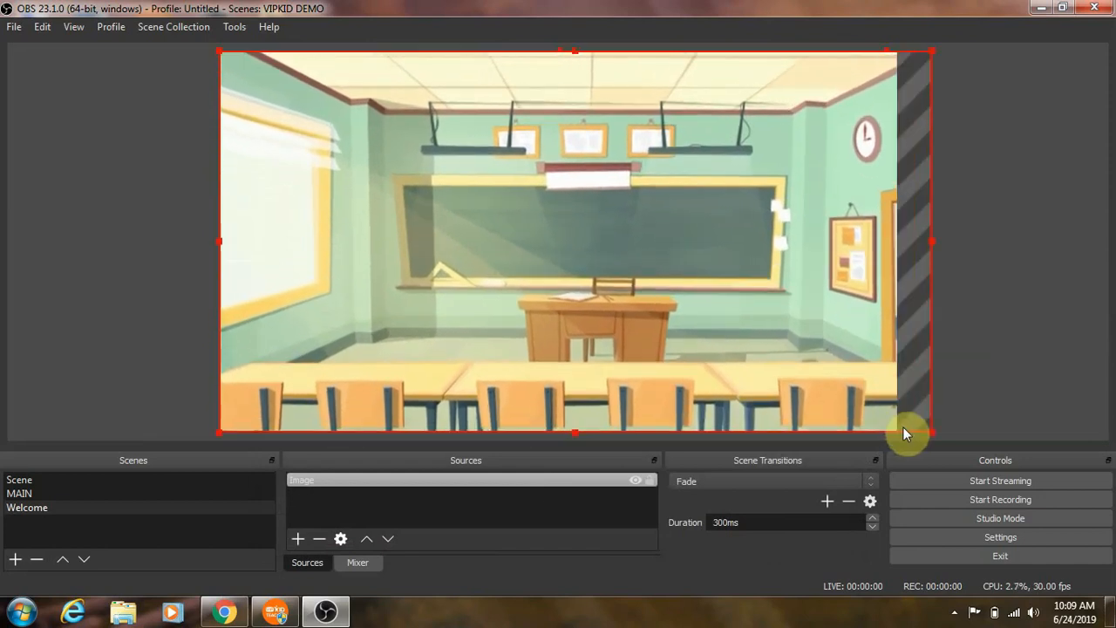
pyautogui.moveTo(805, 366); pyautogui.dragTo(784, 364)
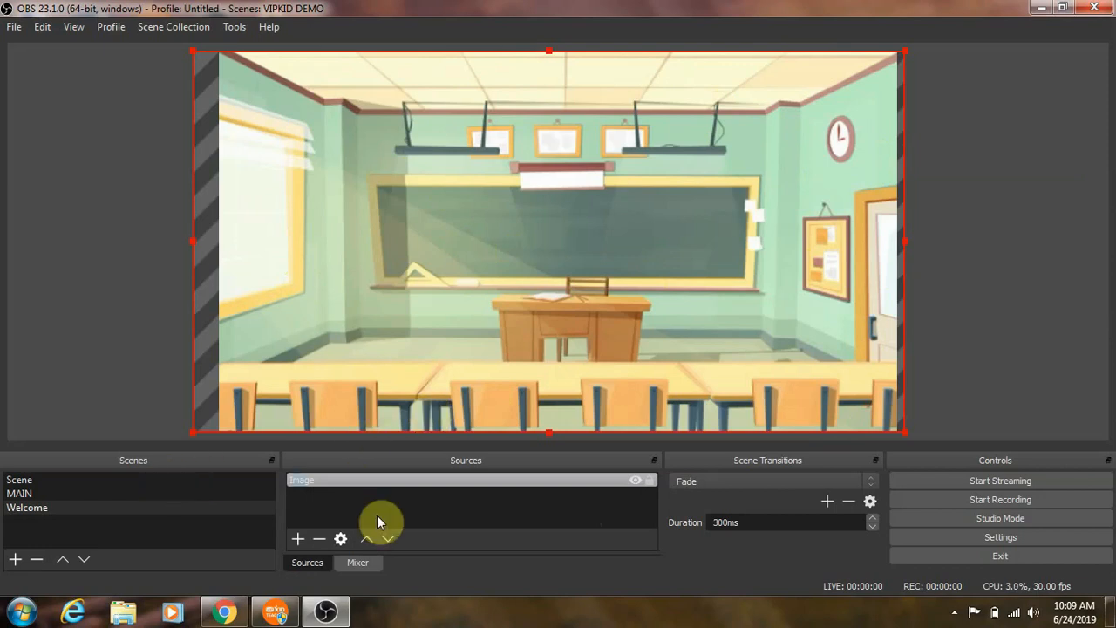
# Add a new Text (GDI+) source to the Welcome scene with its default name.
pyautogui.click(297, 539)
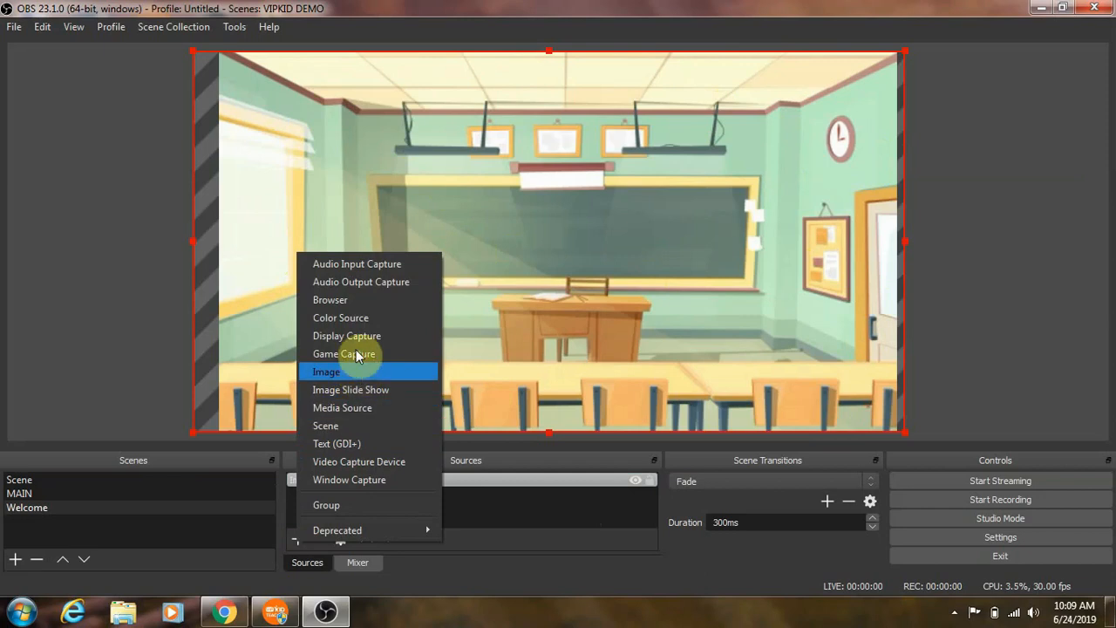
pyautogui.click(338, 442)
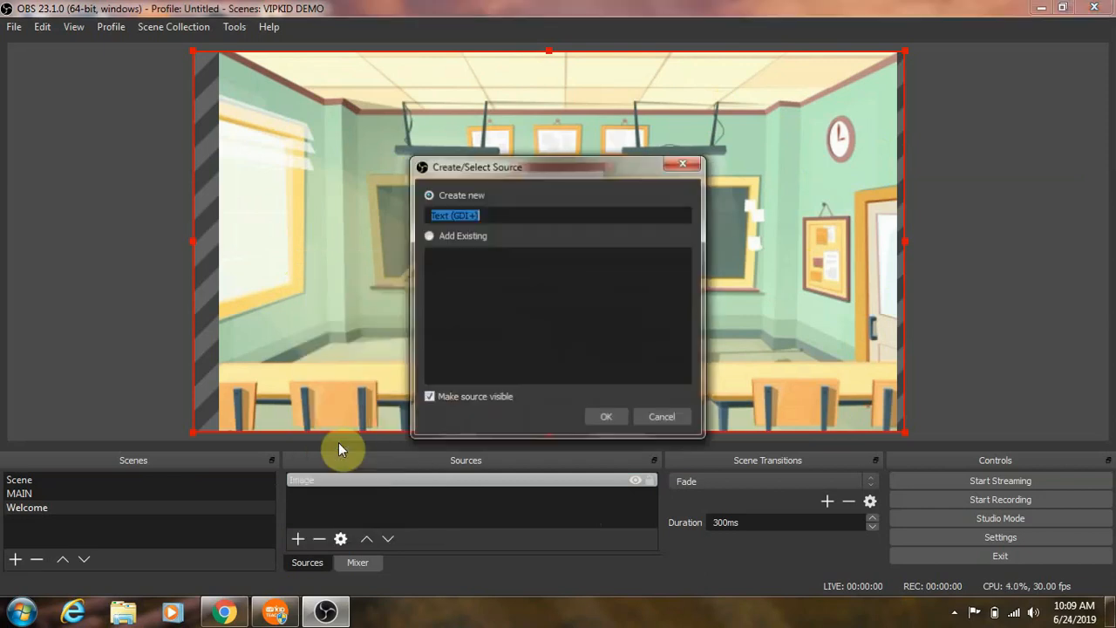
pyautogui.click(607, 418)
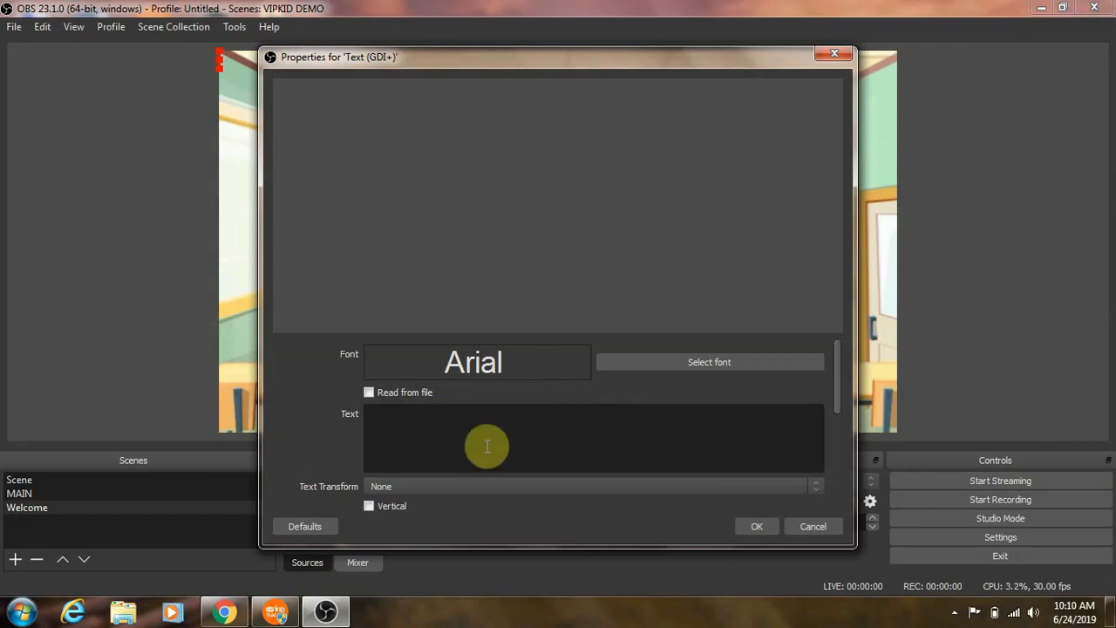
# Enter "Learn to use OBS!" as the text of the new source and confirm its properties.
pyautogui.write('LEarn')
pyautogui.press('BackSpace')
pyautogui.press('BackSpace')
pyautogui.press('BackSpace')
pyautogui.press('BackSpace')
pyautogui.write('earn')
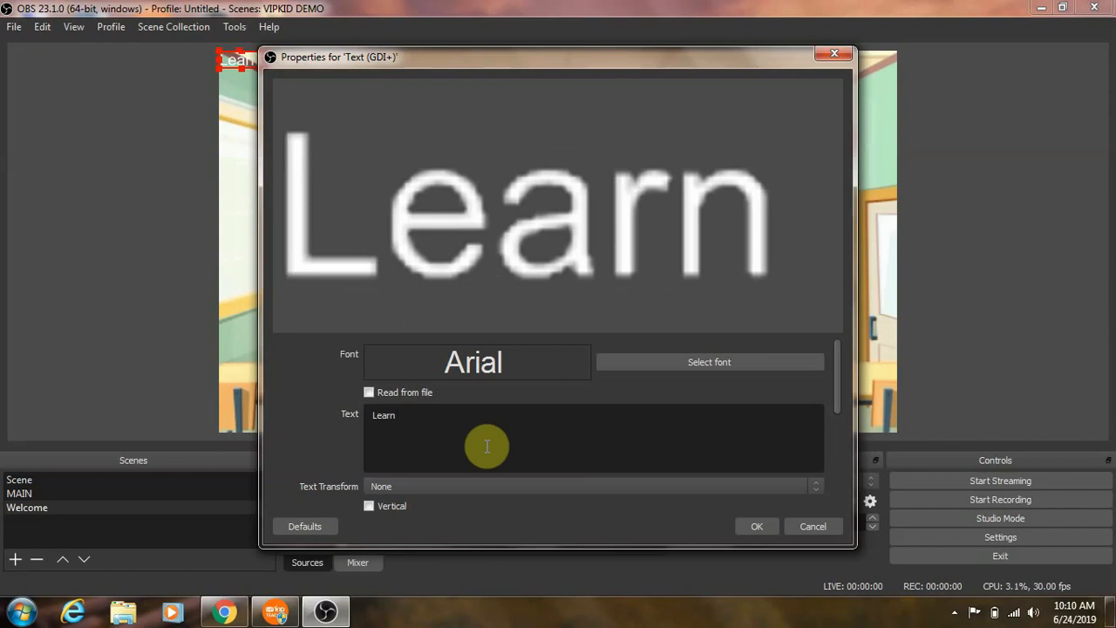
pyautogui.write(' to use')
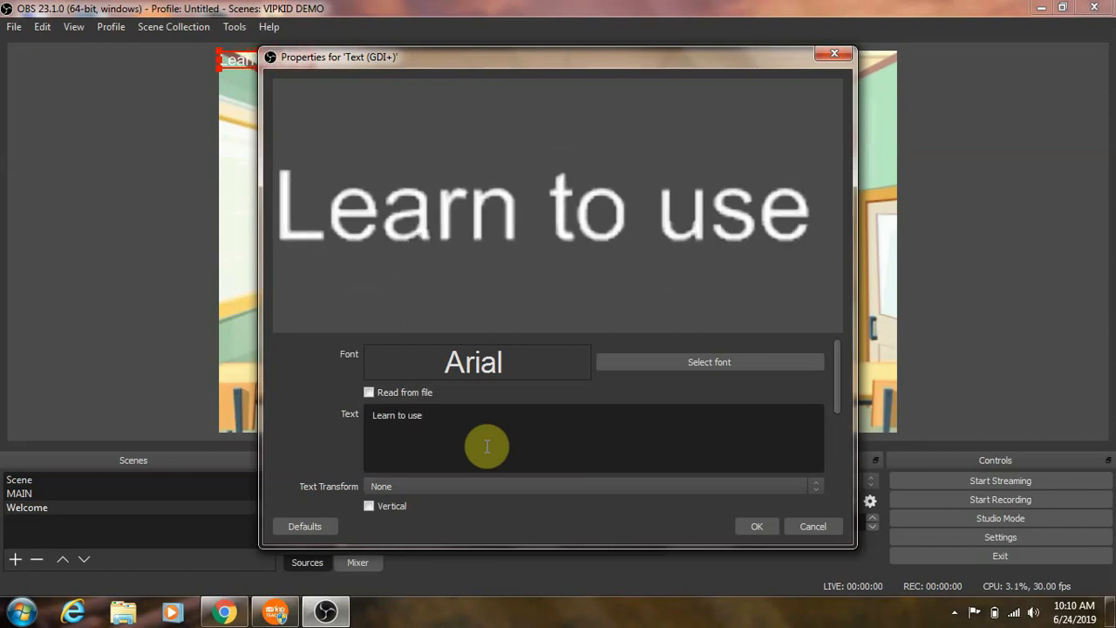
pyautogui.write(' OBS!')
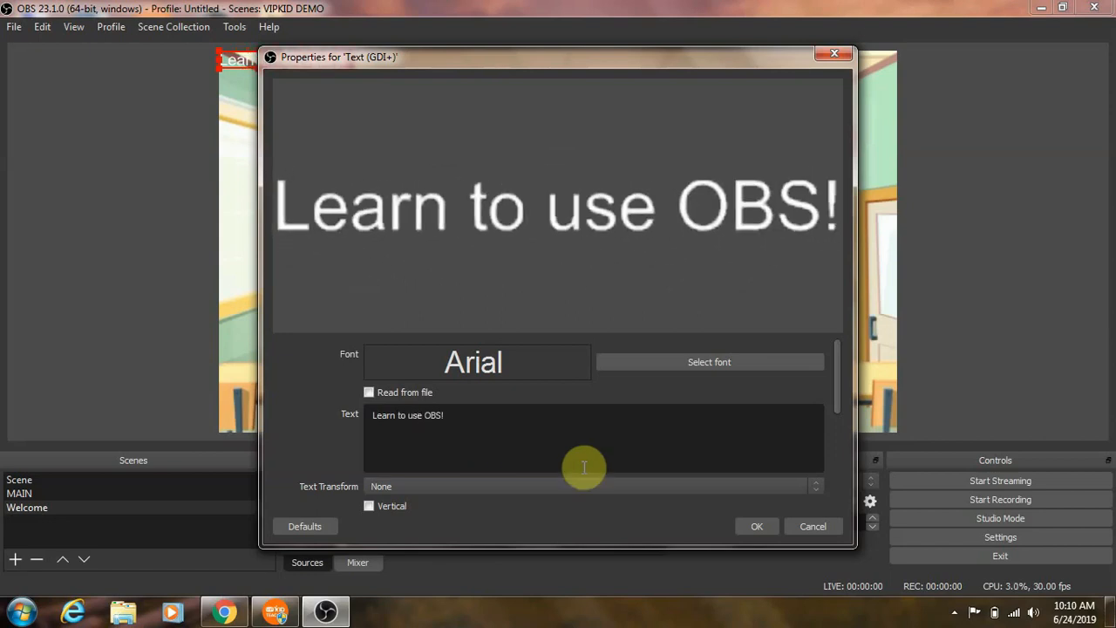
pyautogui.click(755, 527)
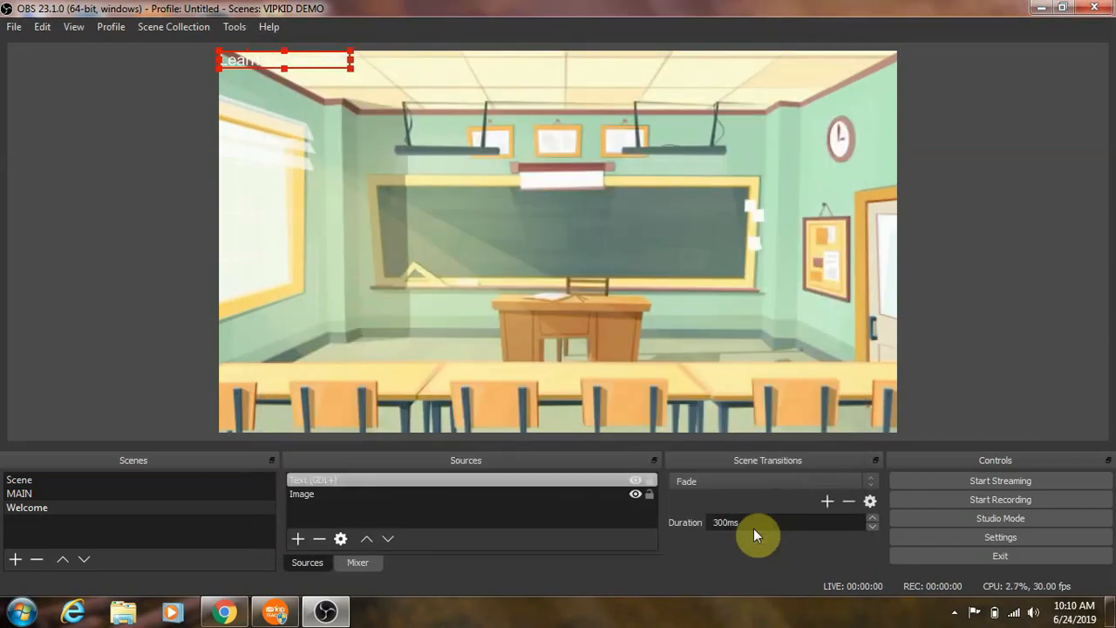
# Enlarge the "Learn to use OBS!" text and place it across the chalkboard in the classroom image.
pyautogui.click(305, 68)
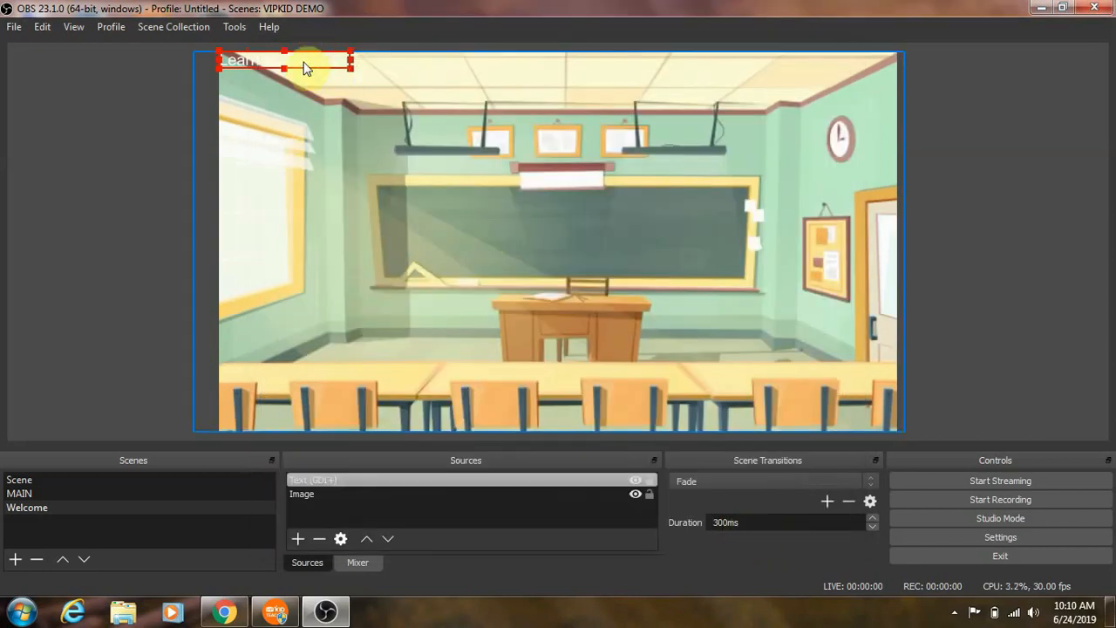
pyautogui.moveTo(305, 68); pyautogui.dragTo(600, 241)
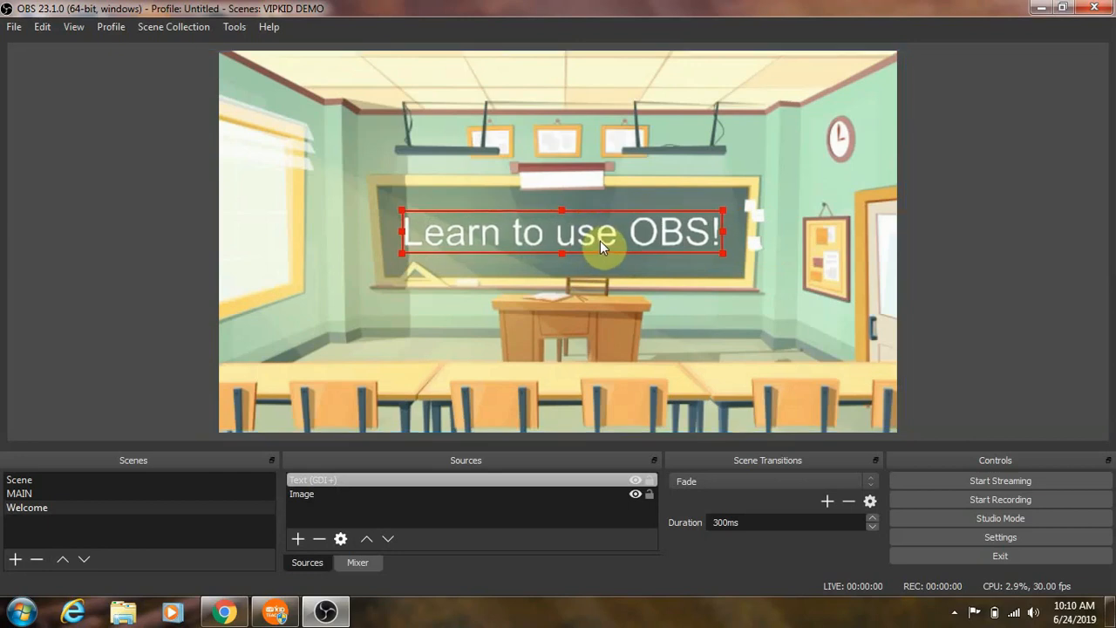
# Deselect the text source and bring up the hotkey settings for the scenes.
pyautogui.click(448, 519)
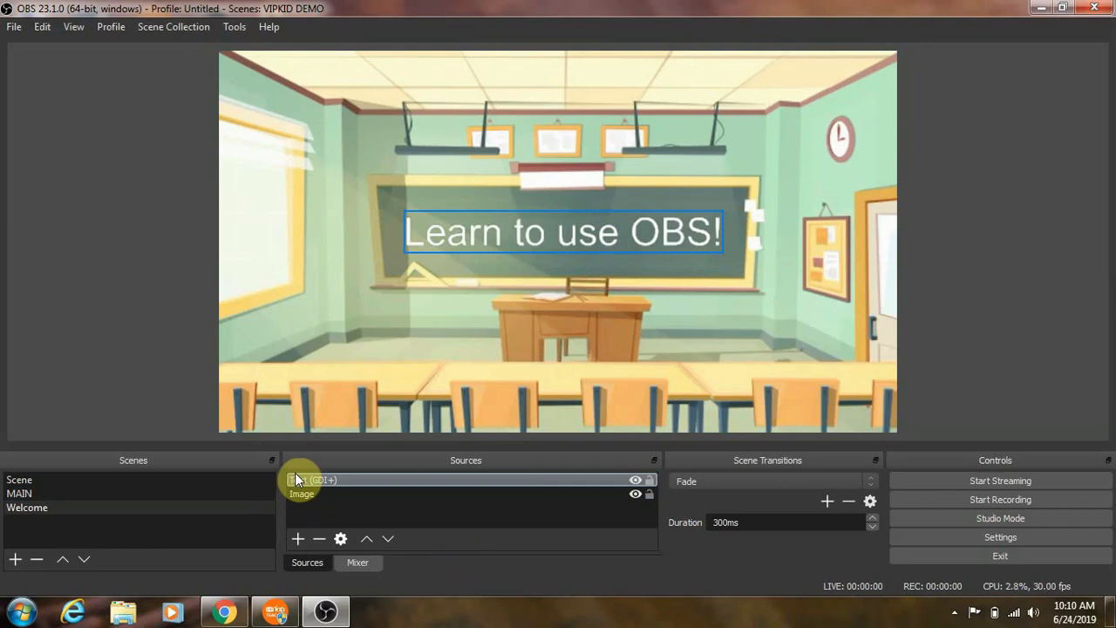
pyautogui.click(192, 332)
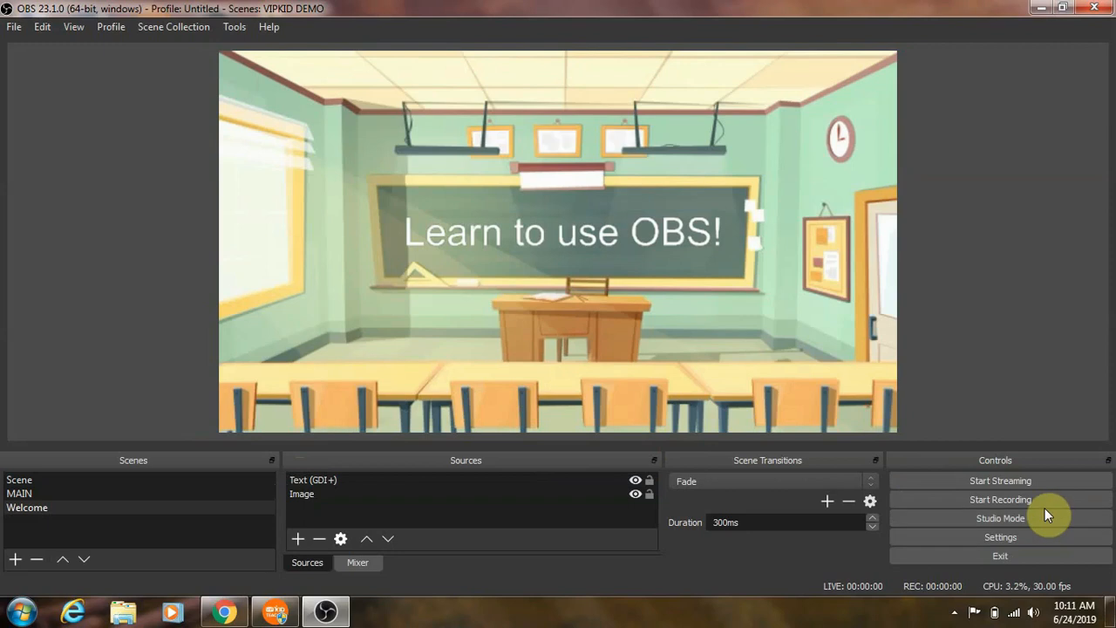
pyautogui.click(1000, 536)
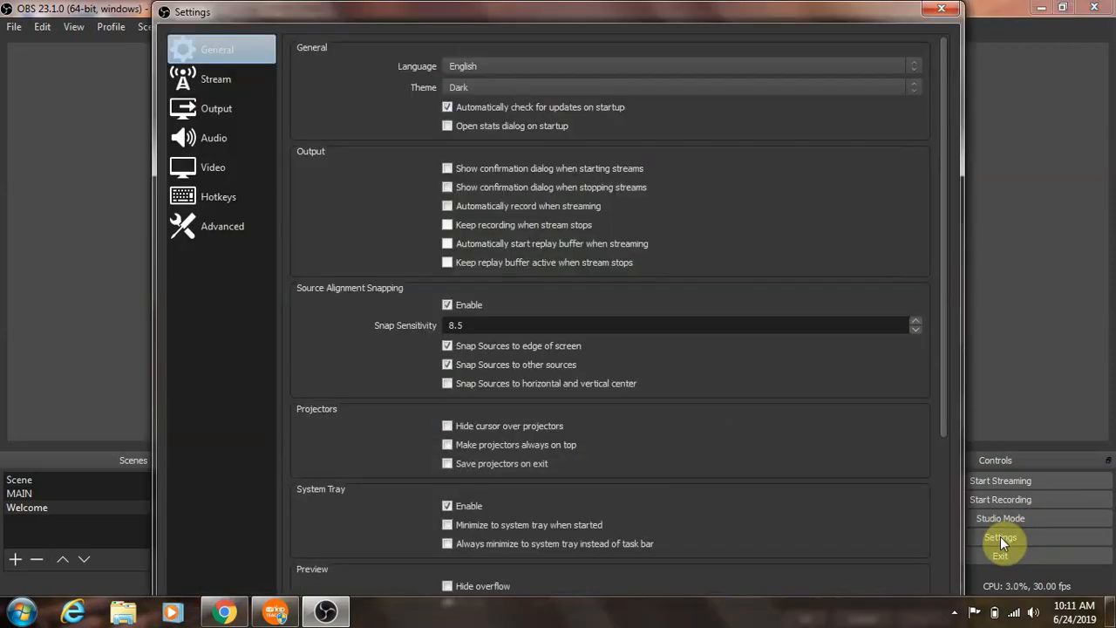
pyautogui.click(214, 195)
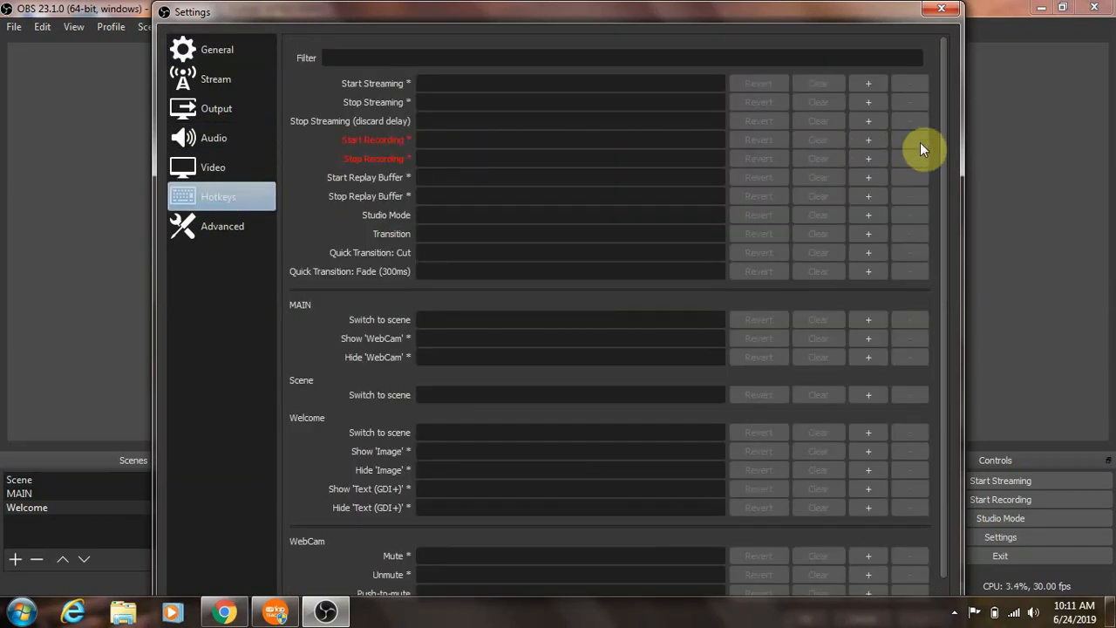
pyautogui.moveTo(946, 123); pyautogui.dragTo(942, 164)
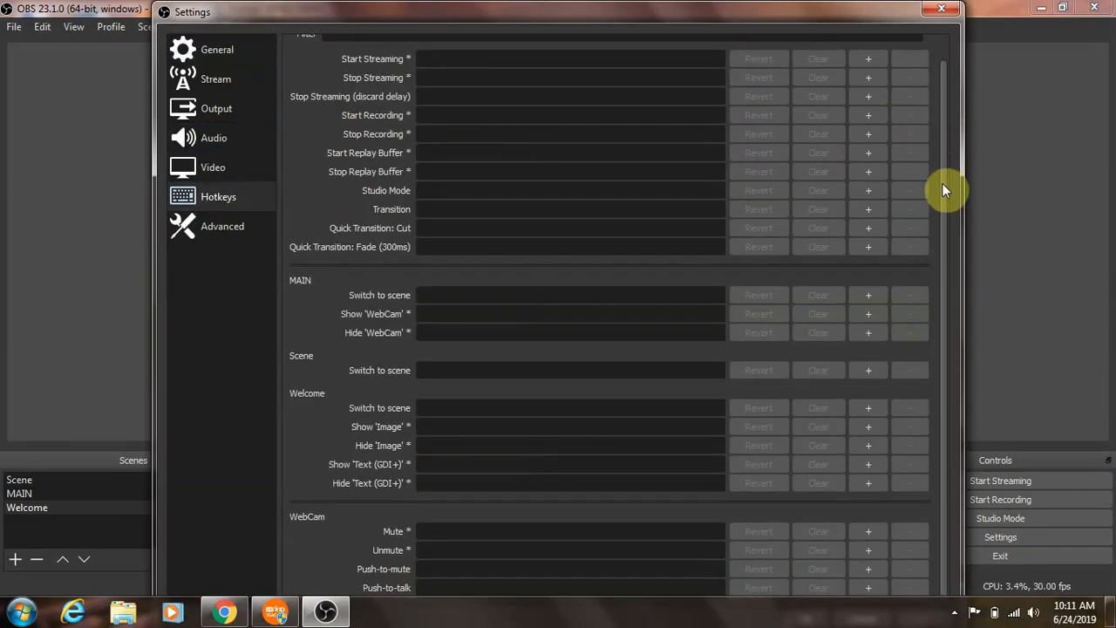
# Assign Alt + Num 1 to switch to the MAIN scene and Alt + Num 4 to switch to Welcome, and save the settings.
pyautogui.click(468, 188)
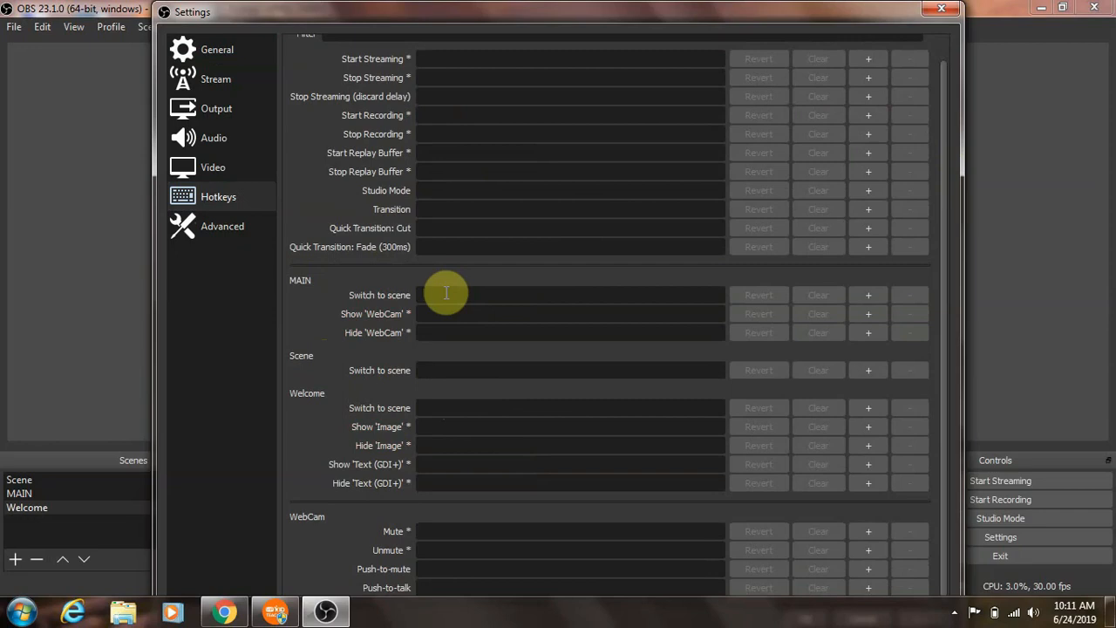
pyautogui.press('alt')
pyautogui.press('alt+KP_1')
pyautogui.click(436, 407)
pyautogui.press('alt')
pyautogui.press('alt+KP_4')
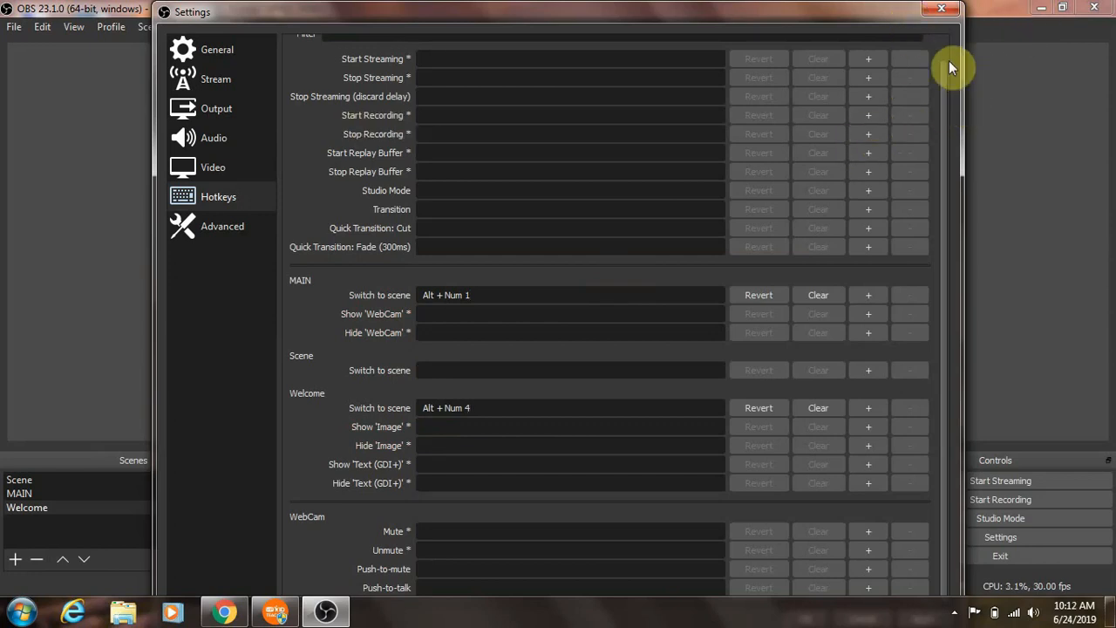
pyautogui.click(952, 10)
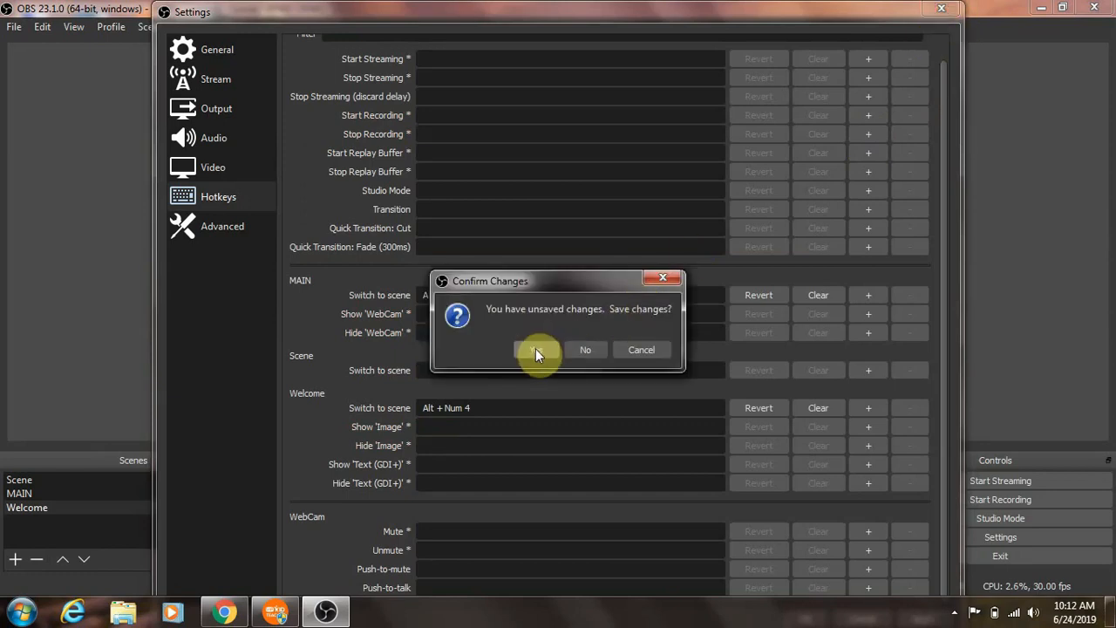
pyautogui.click(535, 348)
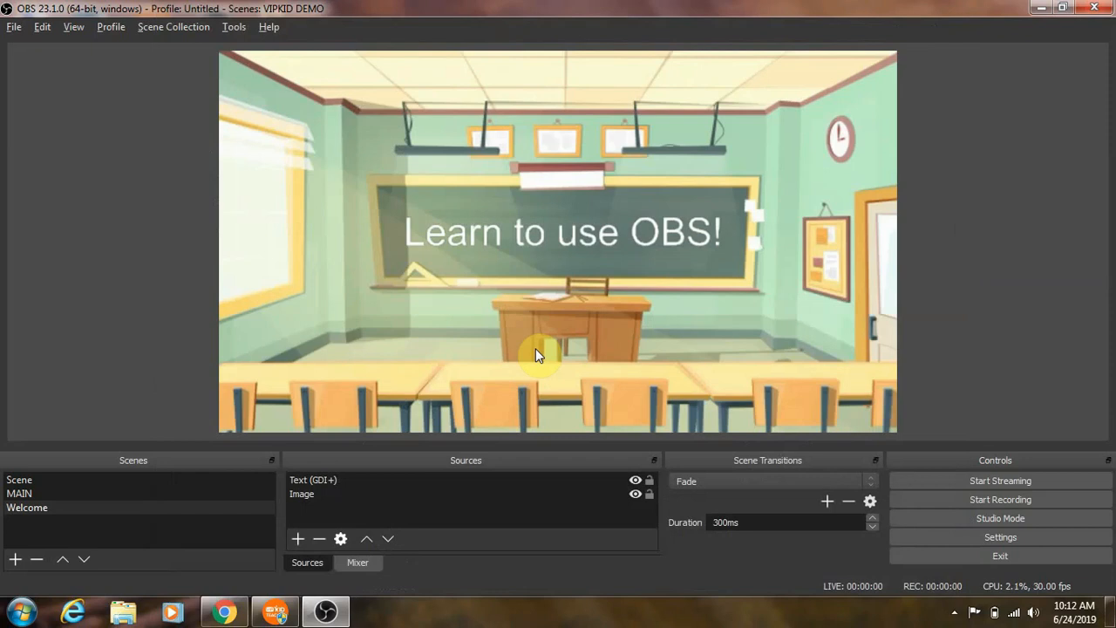
# Test the scene hotkeys by switching to MAIN and back to Welcome.
pyautogui.press('Up')
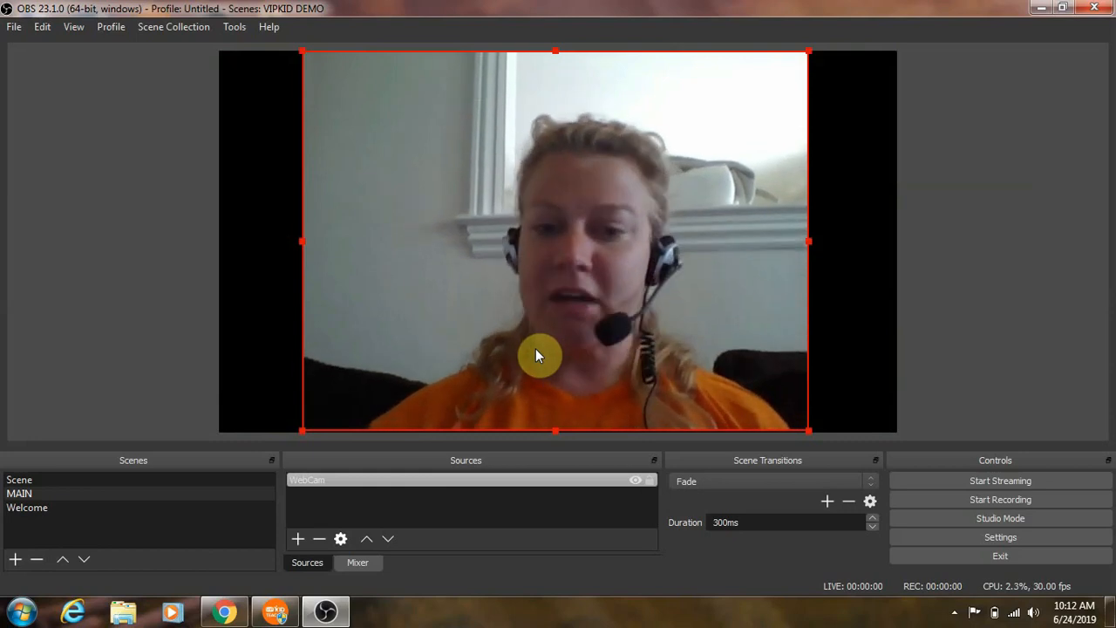
pyautogui.press('alt')
pyautogui.press('Down')
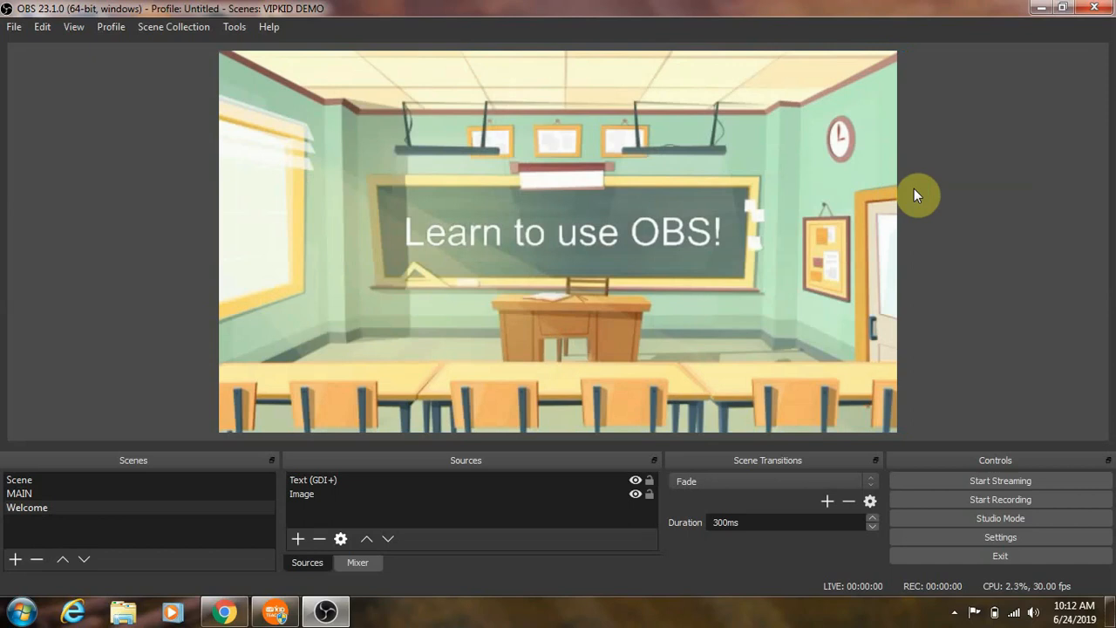
# Try the MAIN scene hotkey with the OBS window minimized, restore the window and return to the Welcome scene.
pyautogui.click(1042, 9)
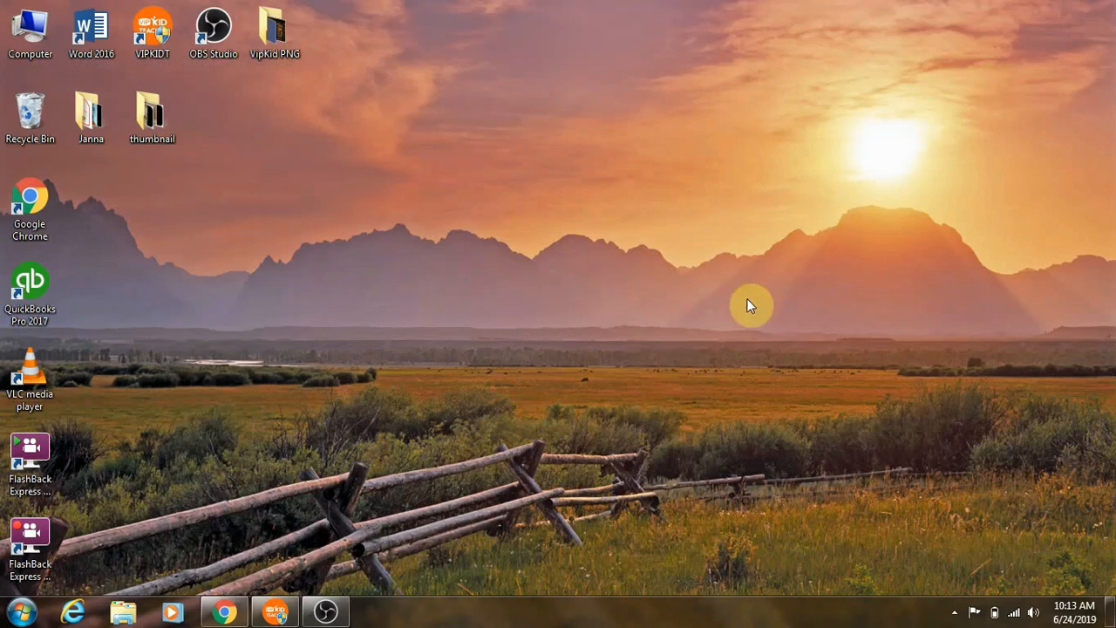
pyautogui.click(326, 613)
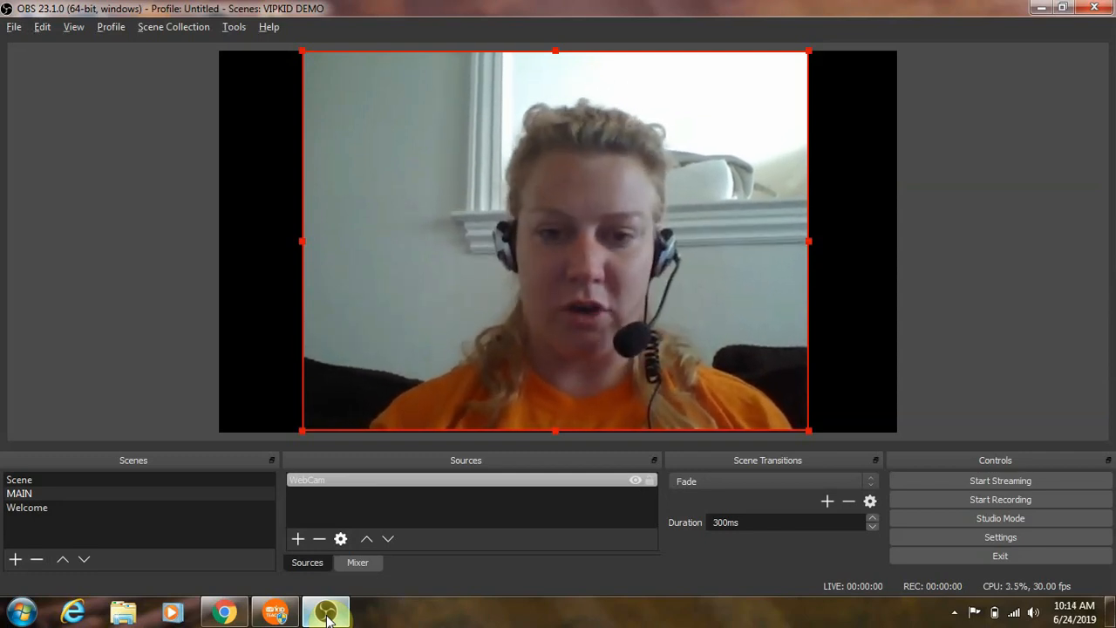
pyautogui.press('Down')
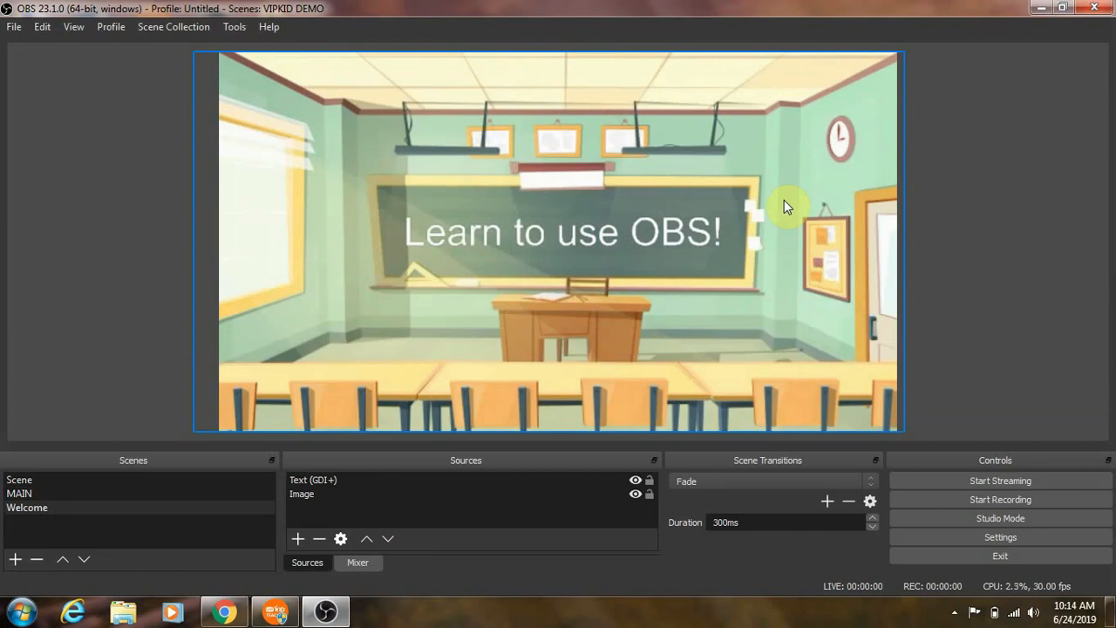
pyautogui.click(911, 41)
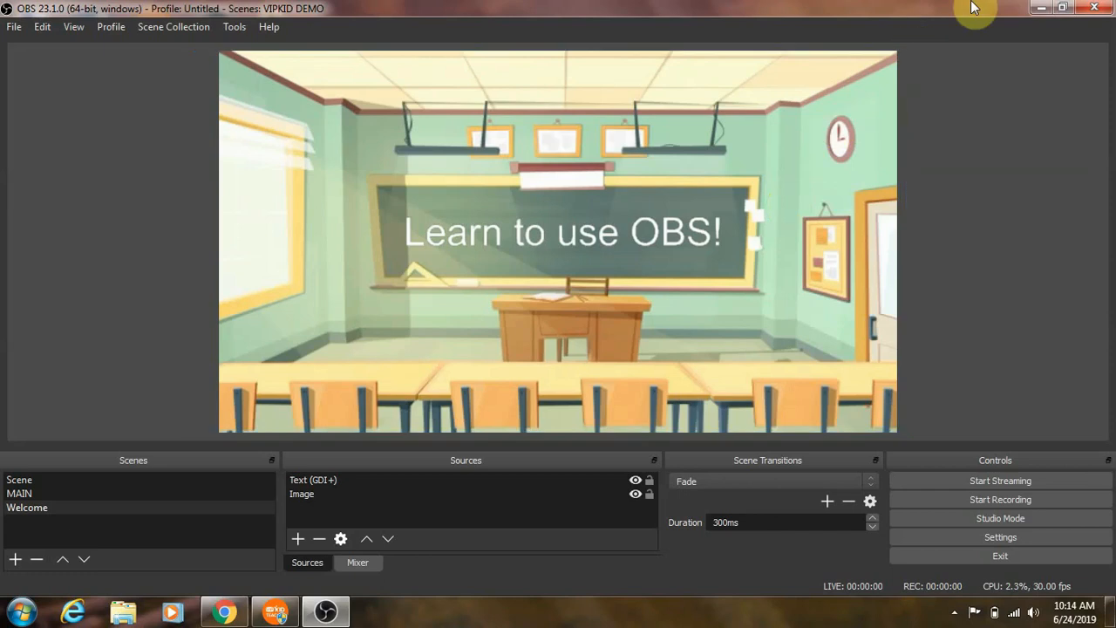
# Minimize OBS, switch to the VIPKID app and enter the classroom of the first upcoming class.
pyautogui.click(1042, 10)
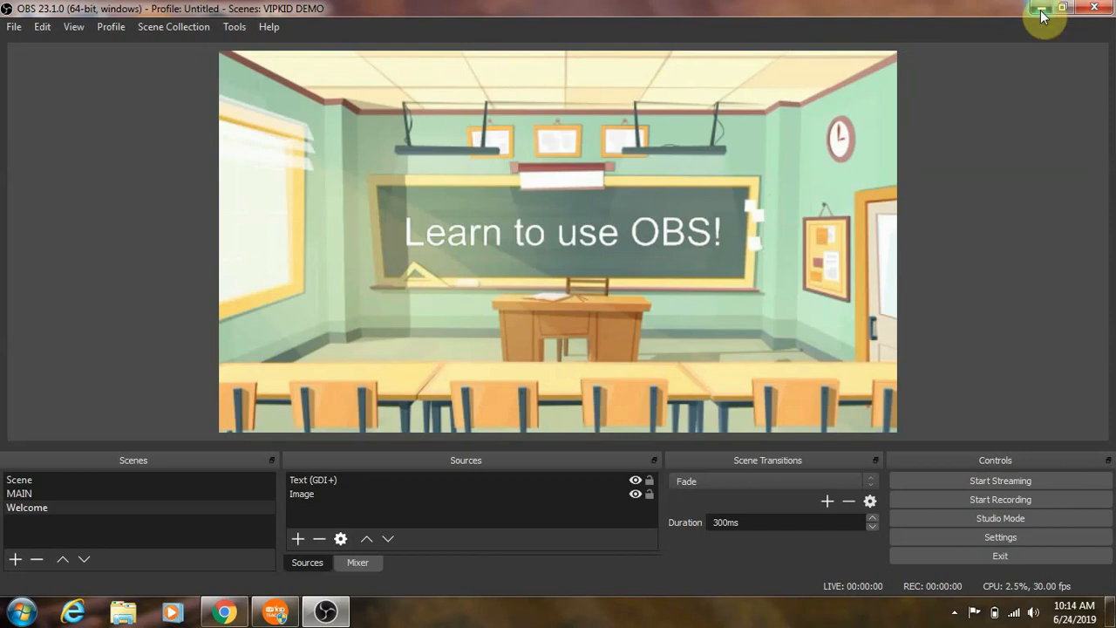
pyautogui.click(273, 620)
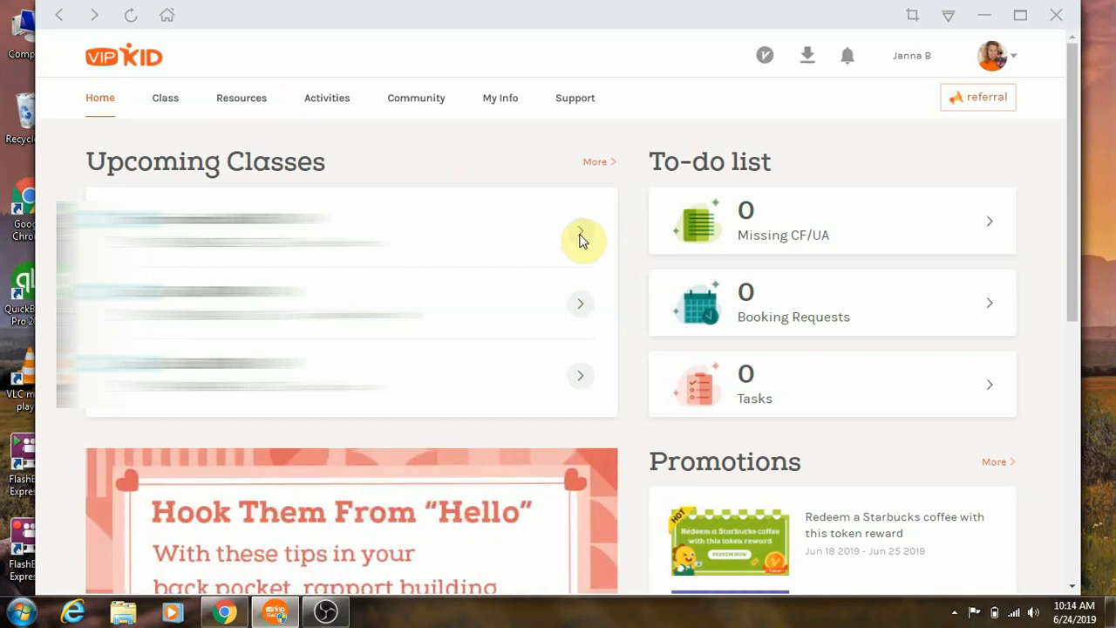
pyautogui.click(168, 100)
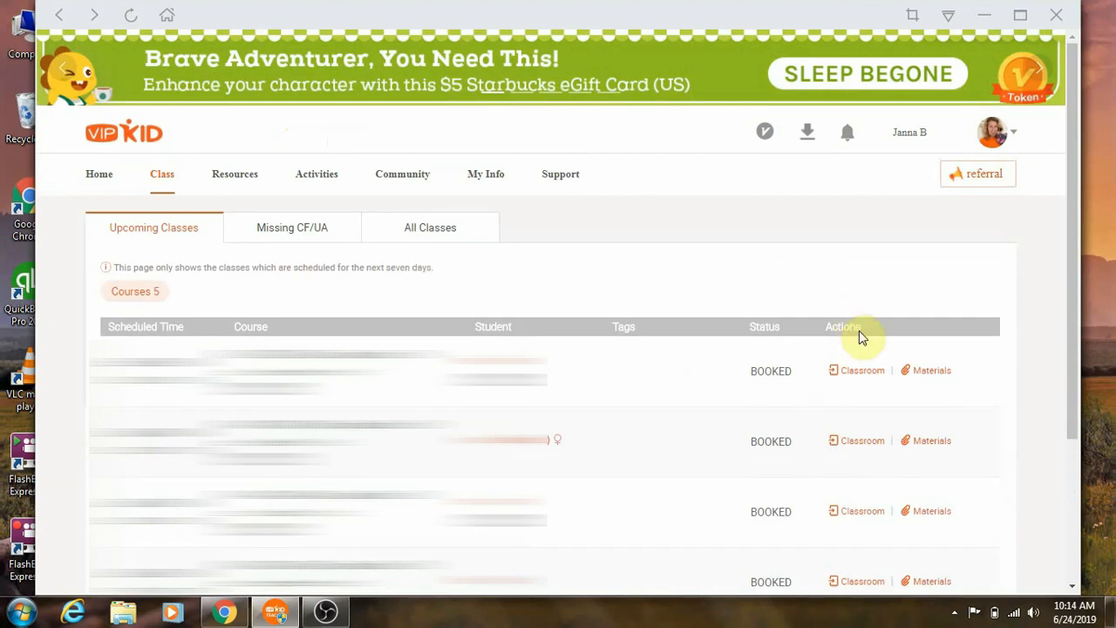
pyautogui.click(861, 380)
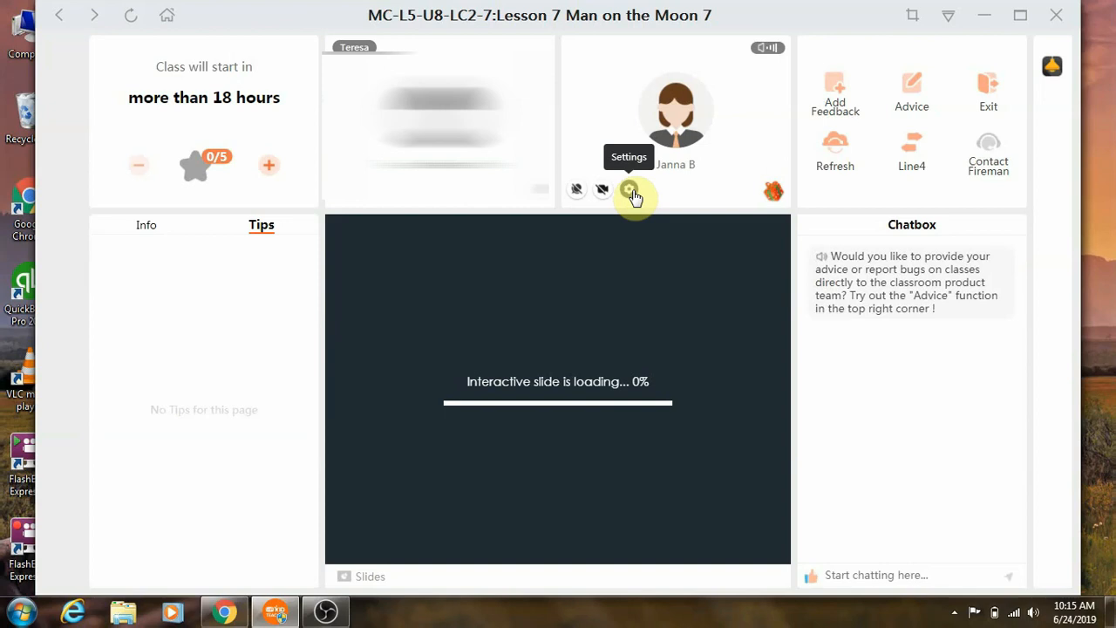
# Choose OBS-Camera as the classroom camera, confirm the settings and turn the camera on.
pyautogui.click(631, 192)
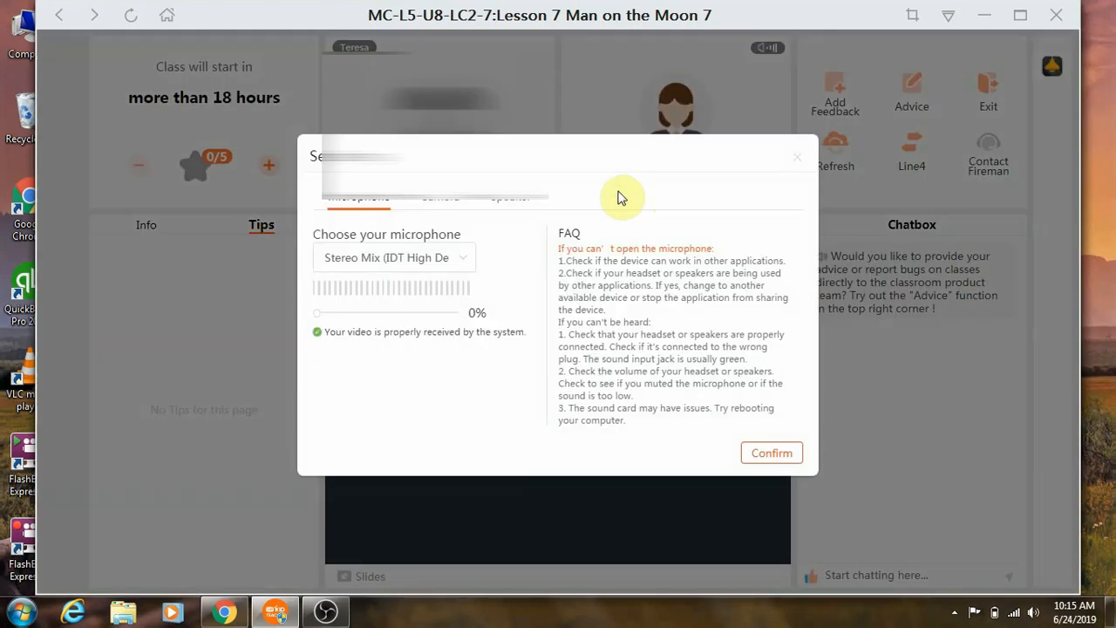
pyautogui.click(448, 197)
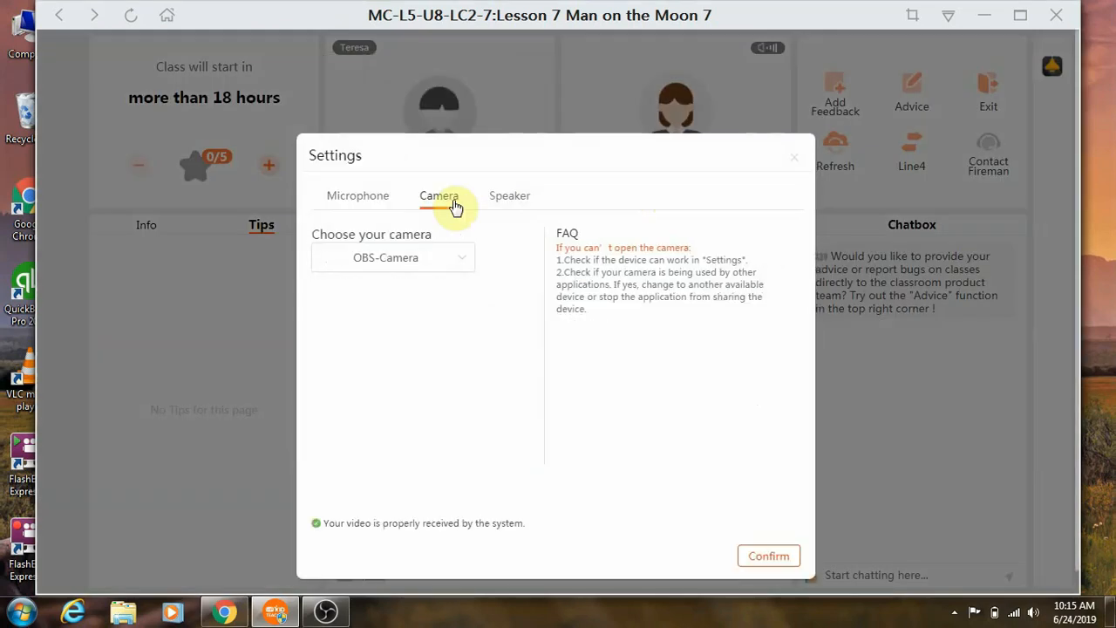
pyautogui.click(466, 267)
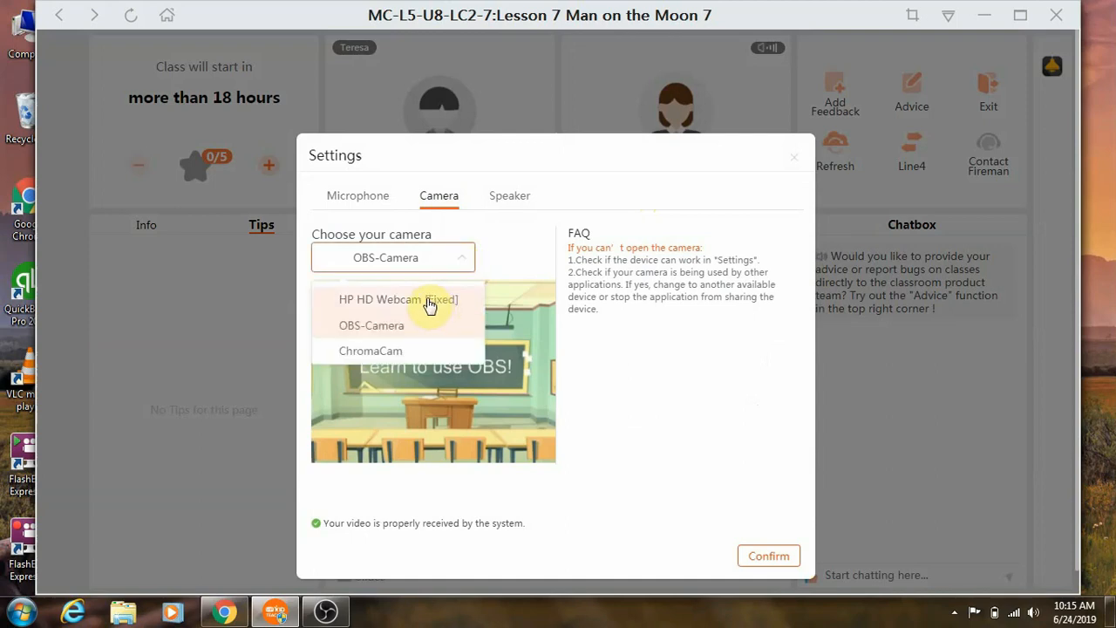
pyautogui.click(465, 267)
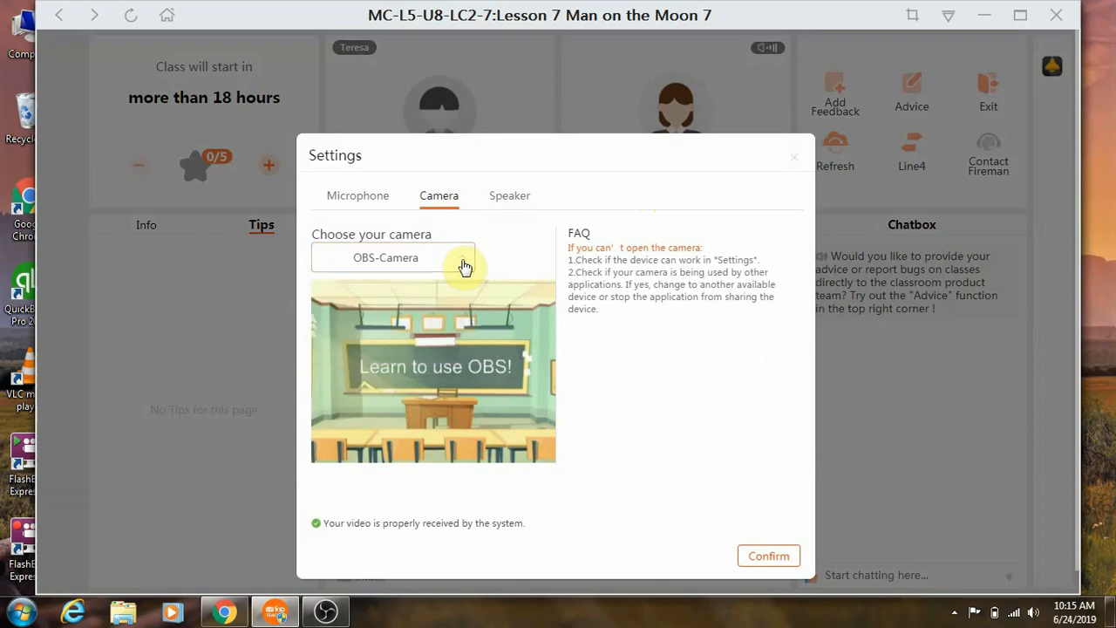
pyautogui.click(465, 267)
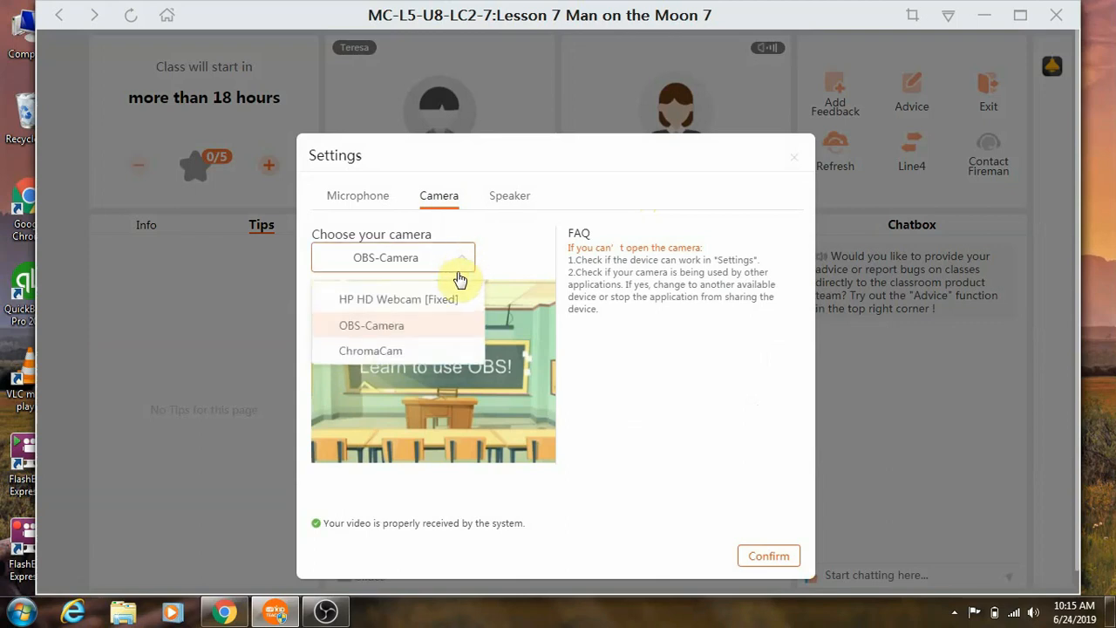
pyautogui.click(426, 332)
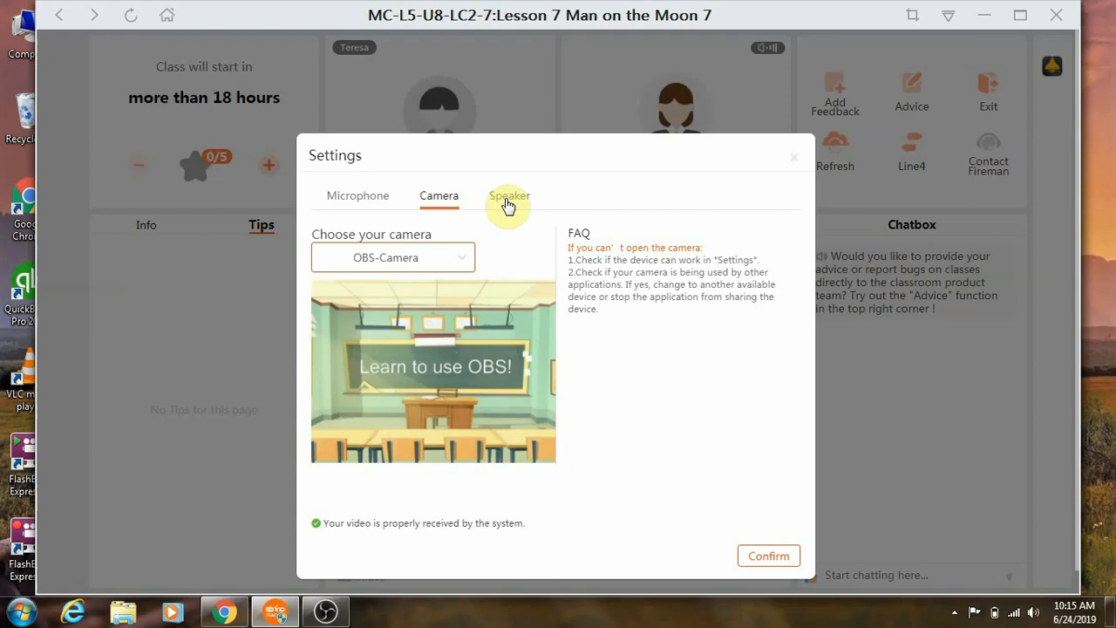
pyautogui.click(780, 565)
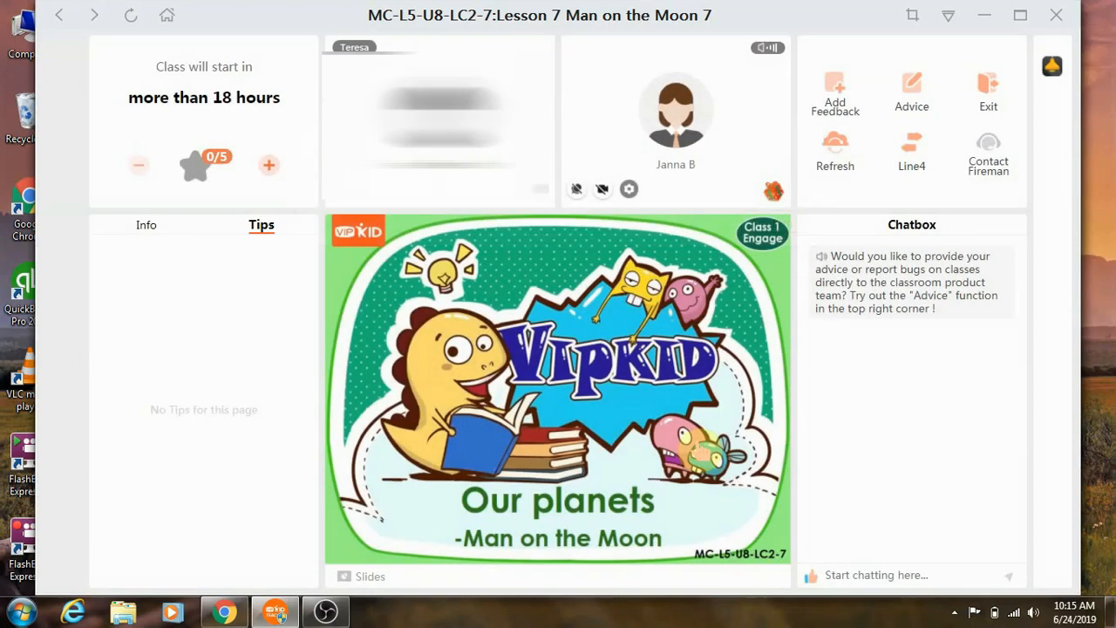
pyautogui.click(602, 192)
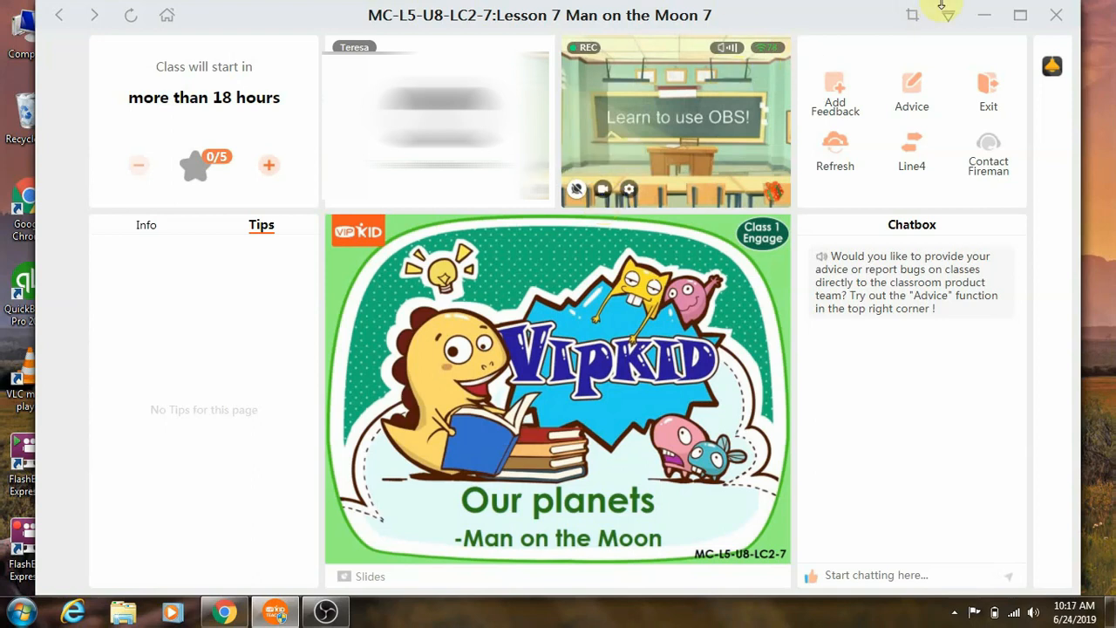
# Minimize the VIPKID classroom, switch back to OBS Studio and activate the MAIN scene.
pyautogui.click(985, 16)
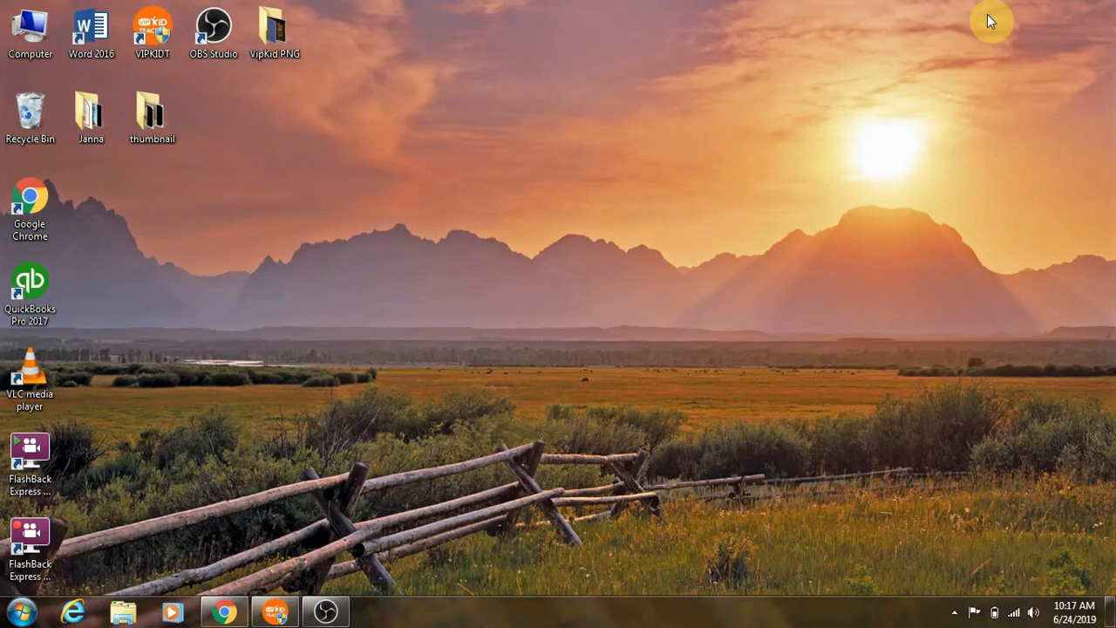
pyautogui.click(336, 615)
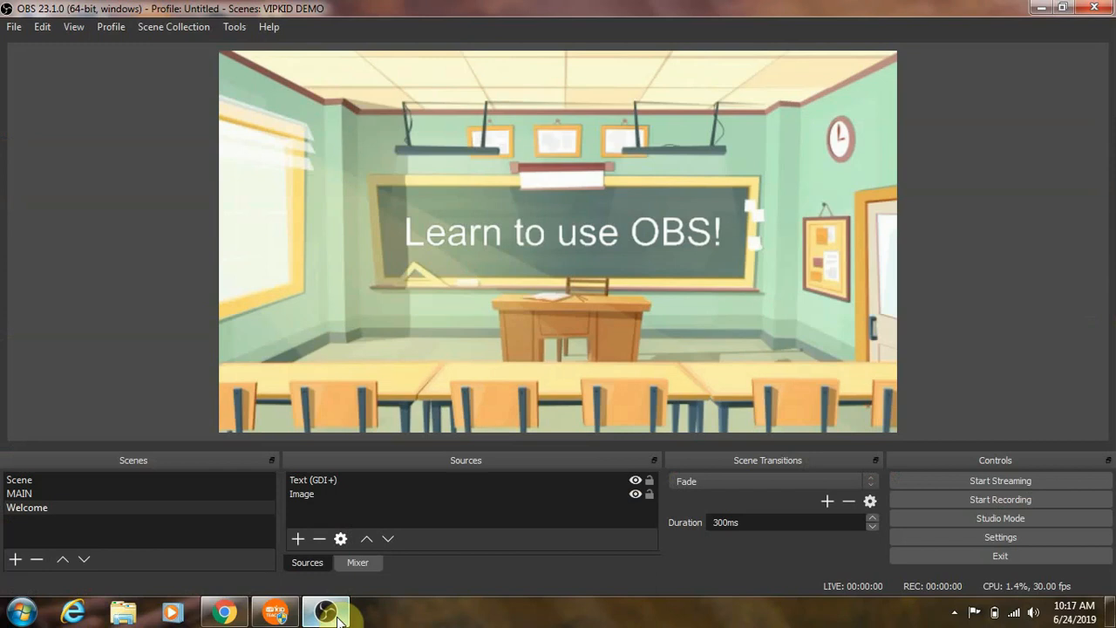
pyautogui.doubleClick(27, 494)
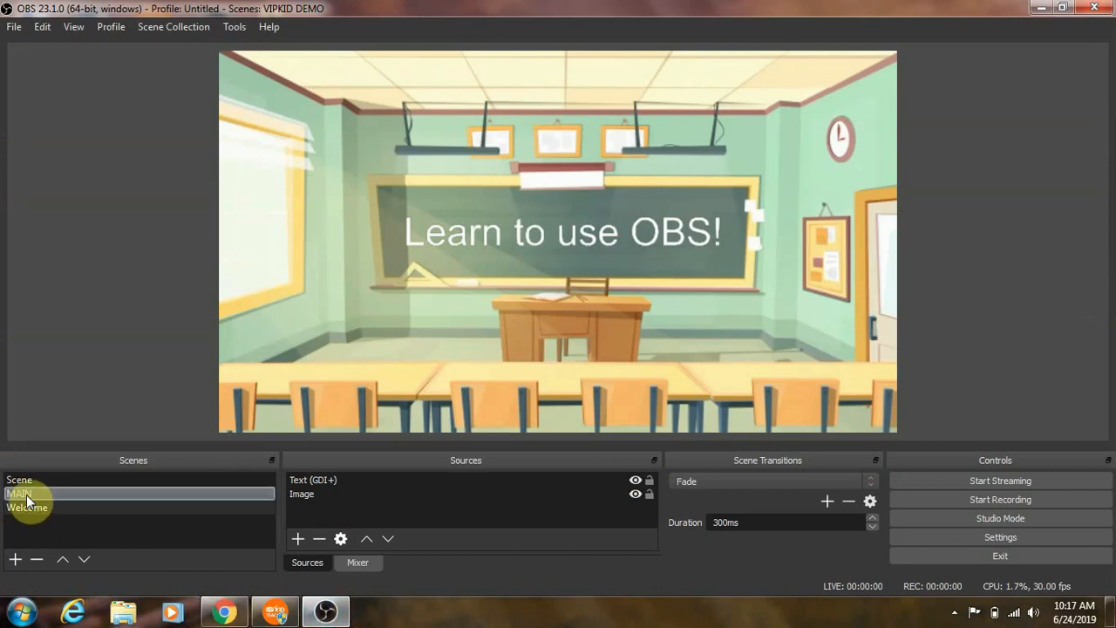
pyautogui.press('Return')
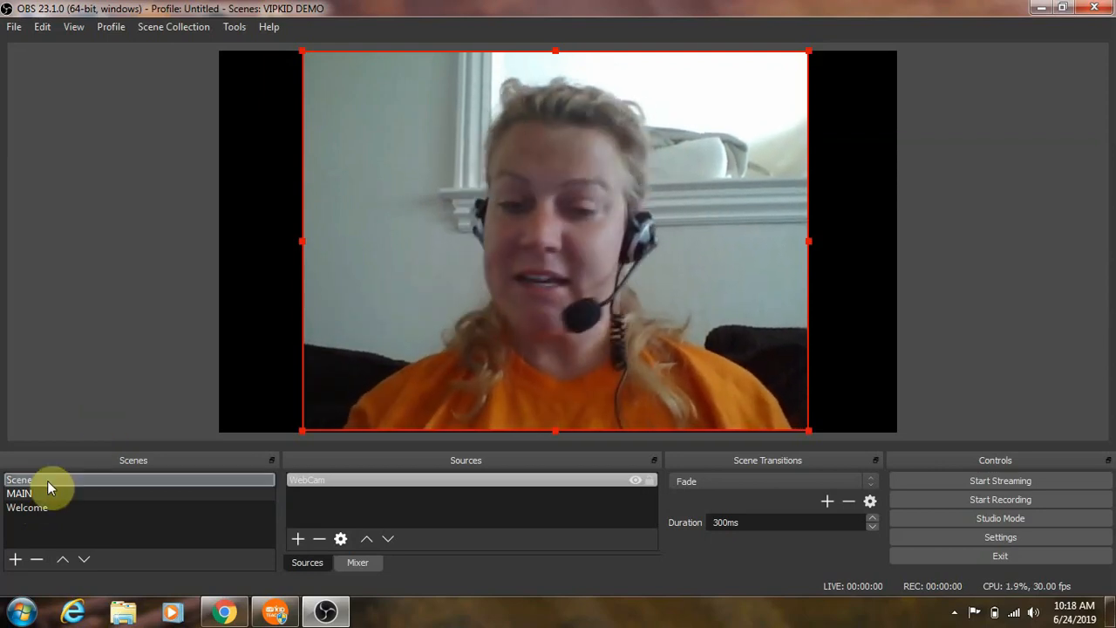
# Add a new scene named "Extend".
pyautogui.click(13, 565)
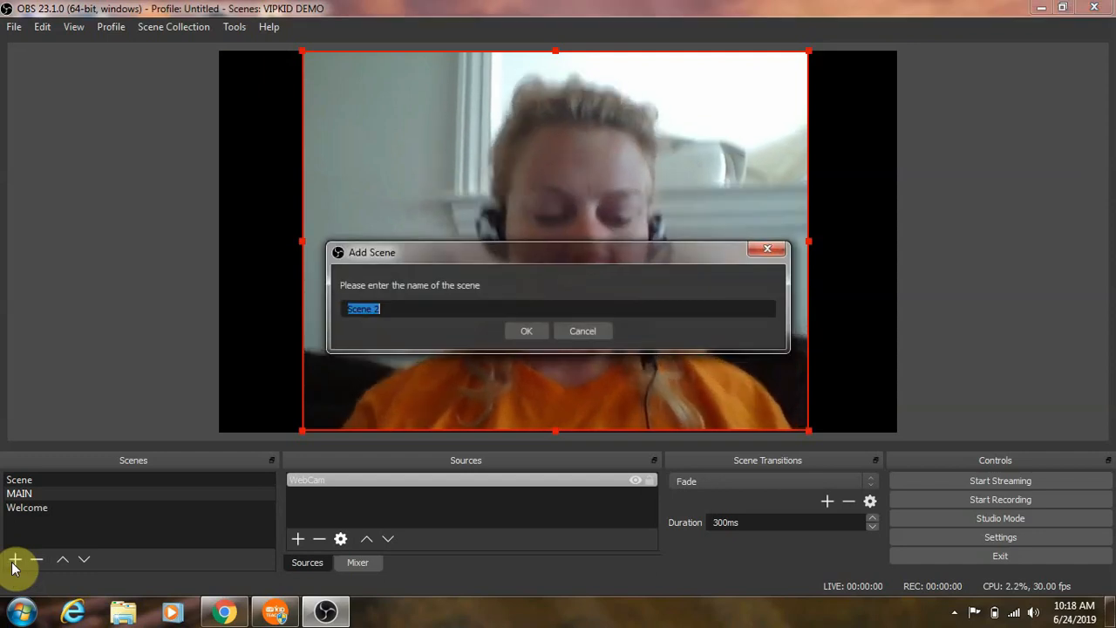
pyautogui.write('Extemd')
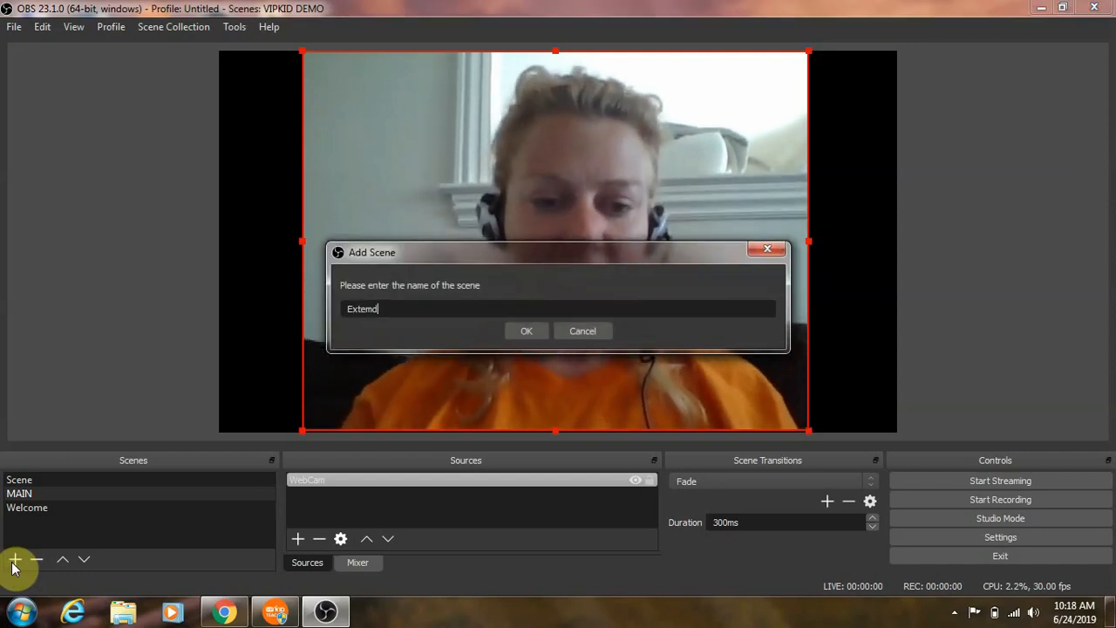
pyautogui.press('BackSpace')
pyautogui.press('BackSpace')
pyautogui.write('nd')
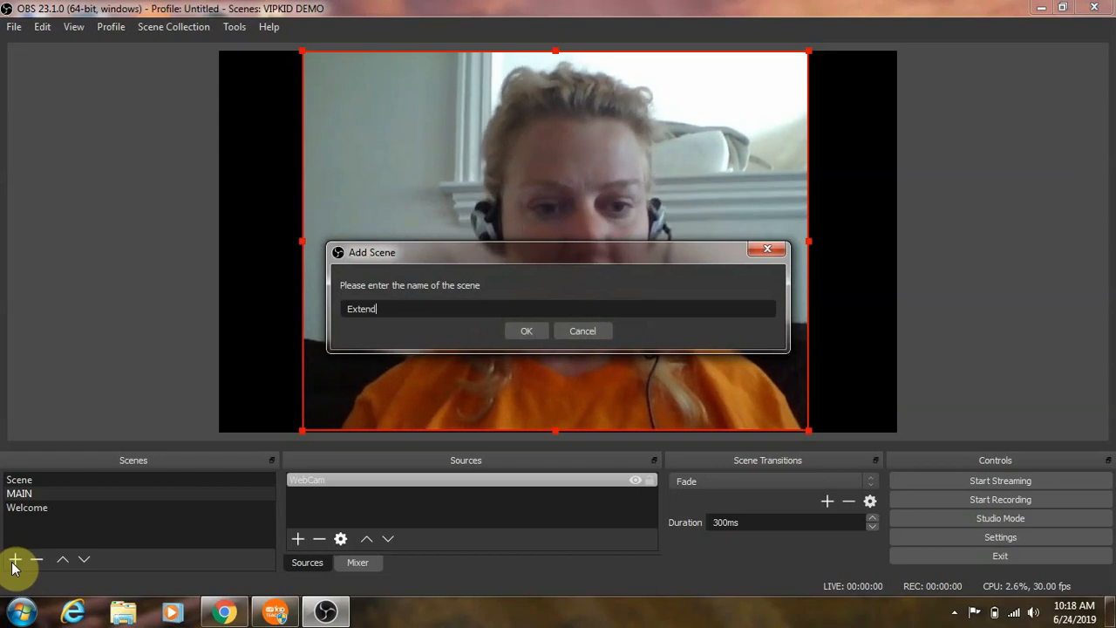
pyautogui.click(534, 330)
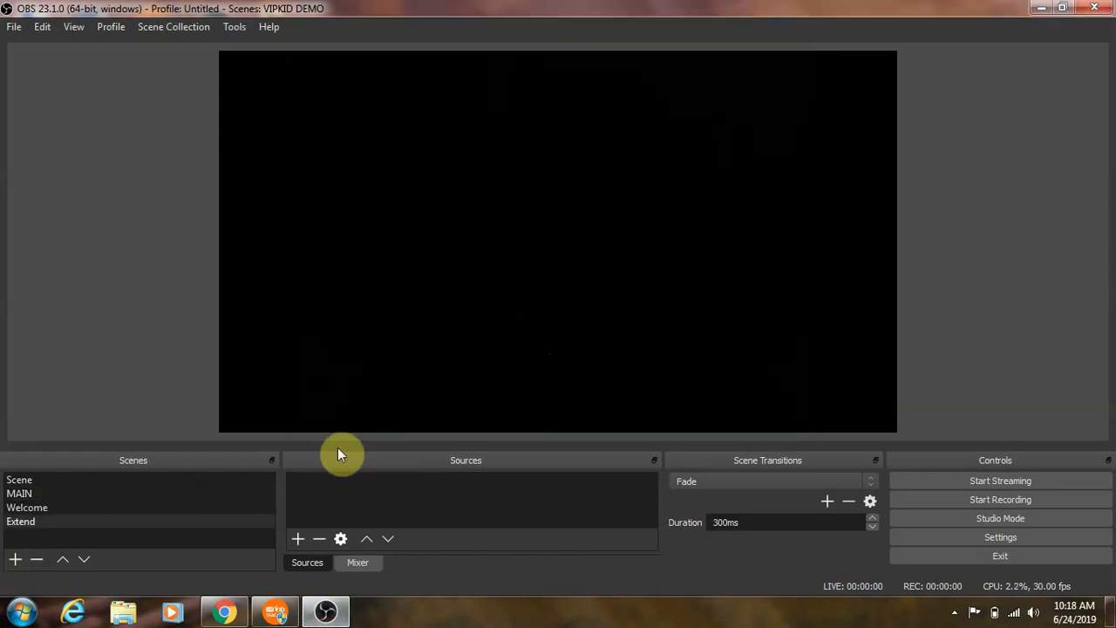
# Add a new Window Capture source named "Google" to the Extend scene.
pyautogui.click(300, 539)
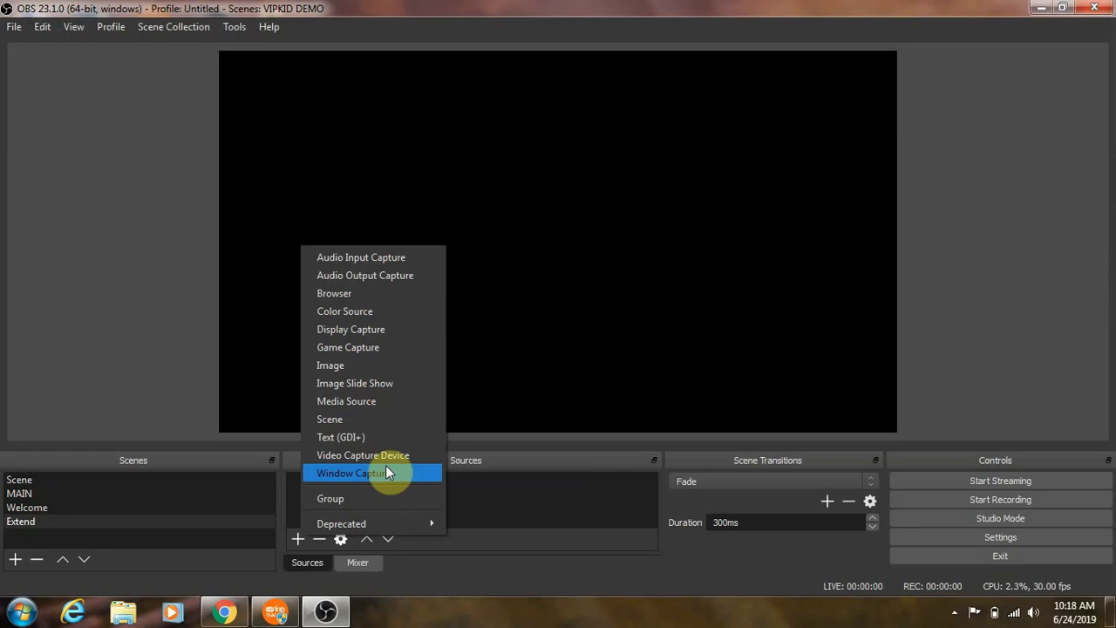
pyautogui.click(596, 346)
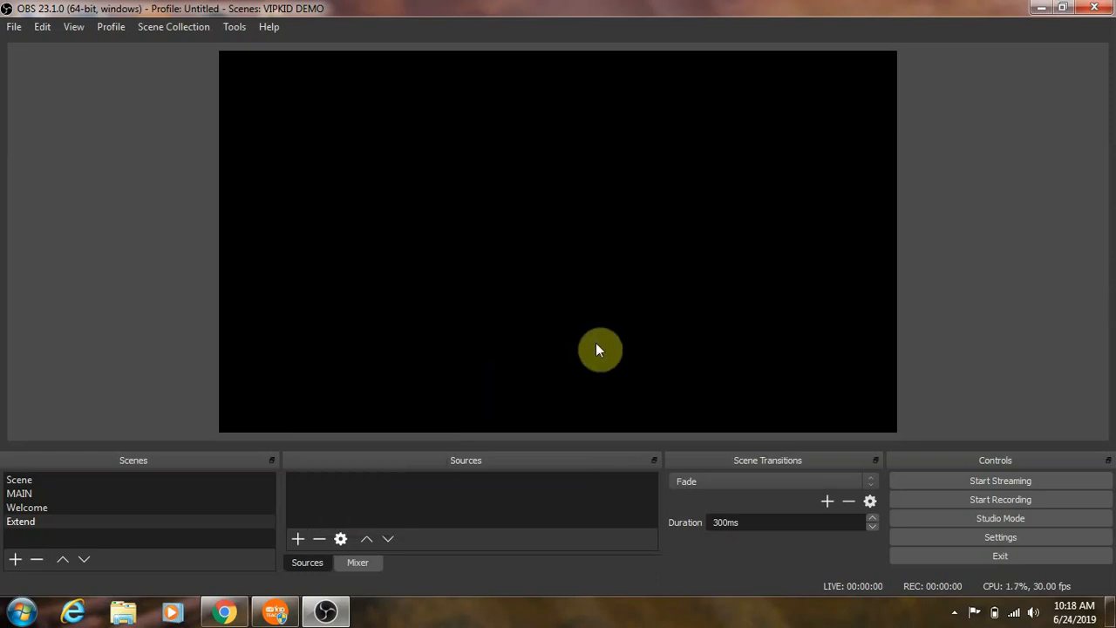
pyautogui.click(81, 522)
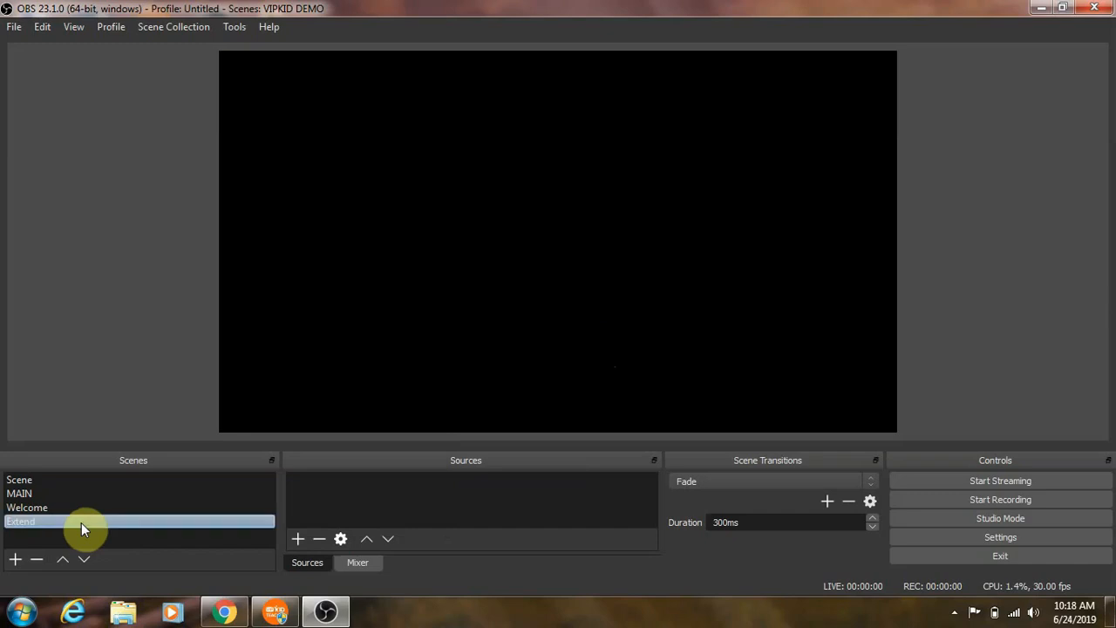
pyautogui.click(297, 539)
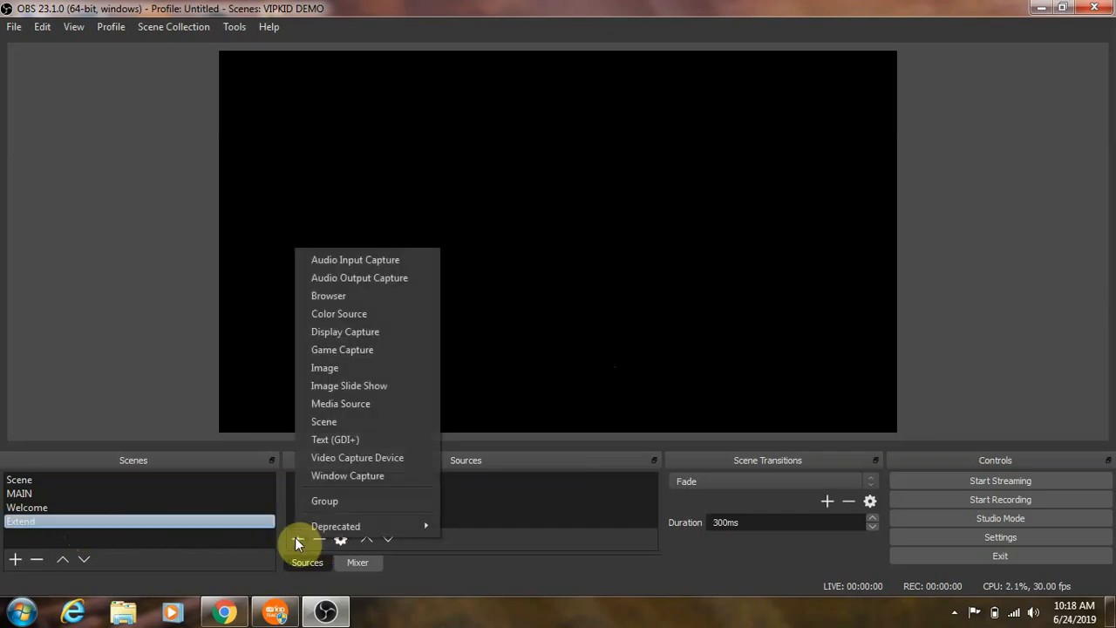
pyautogui.click(347, 479)
pyautogui.write('Google')
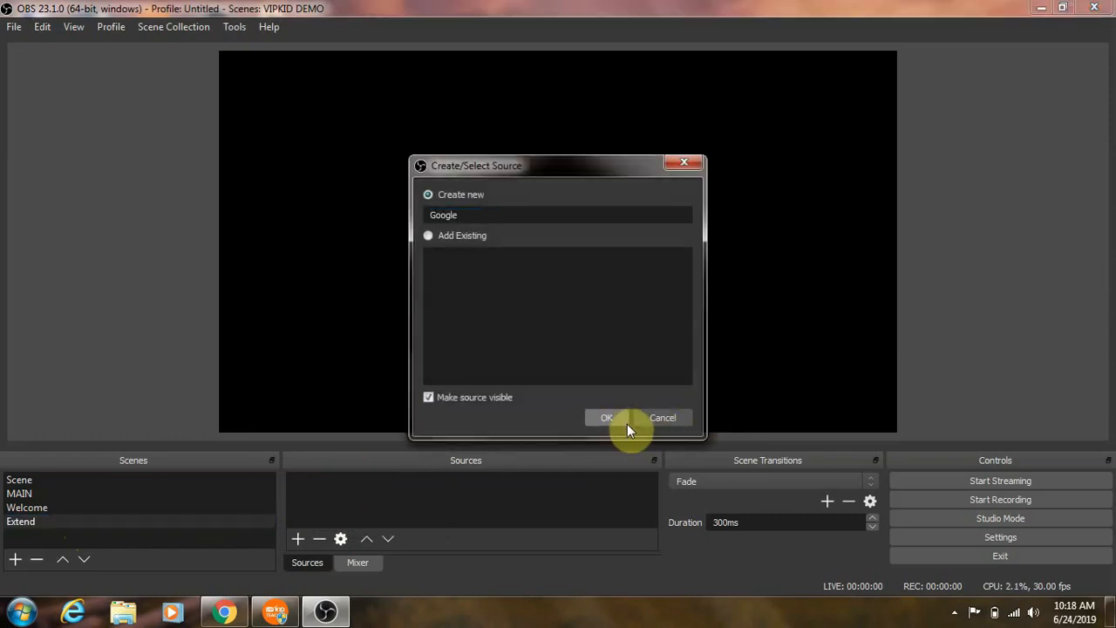
pyautogui.click(618, 420)
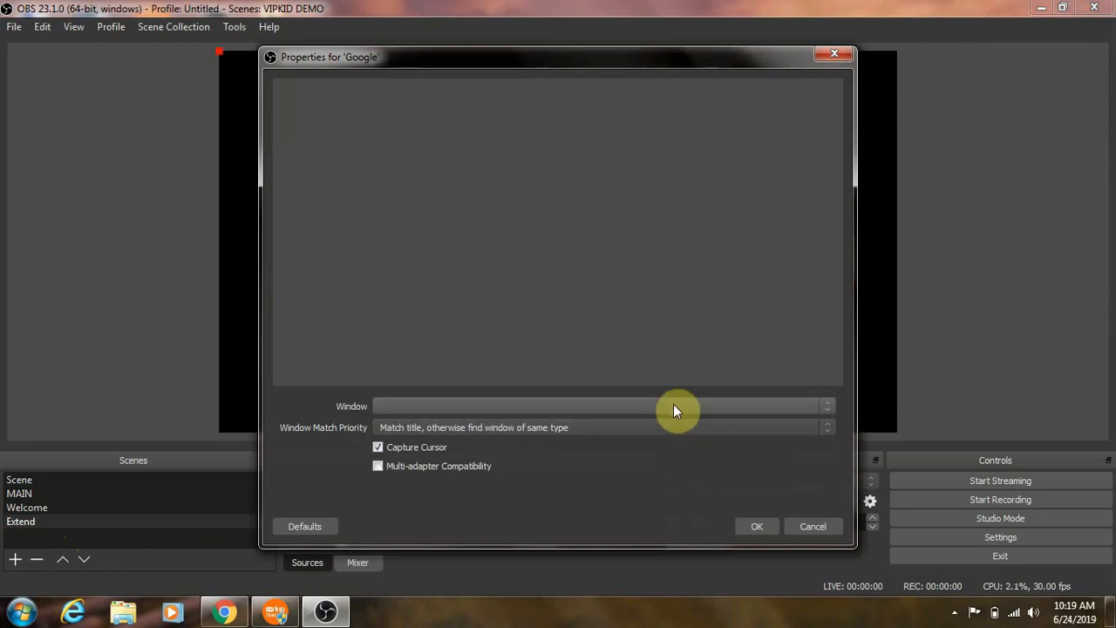
# Restore the Chrome window and reposition it on the desktop, return to OBS Studio and dismiss the Google source's properties.
pyautogui.click(225, 612)
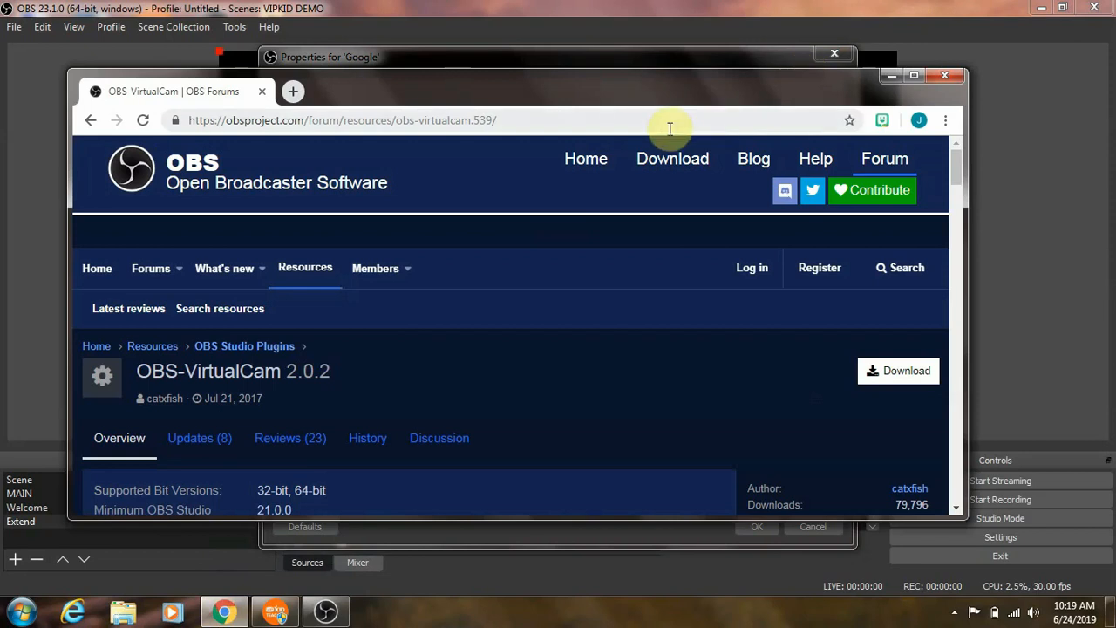
pyautogui.moveTo(672, 99); pyautogui.dragTo(813, 51)
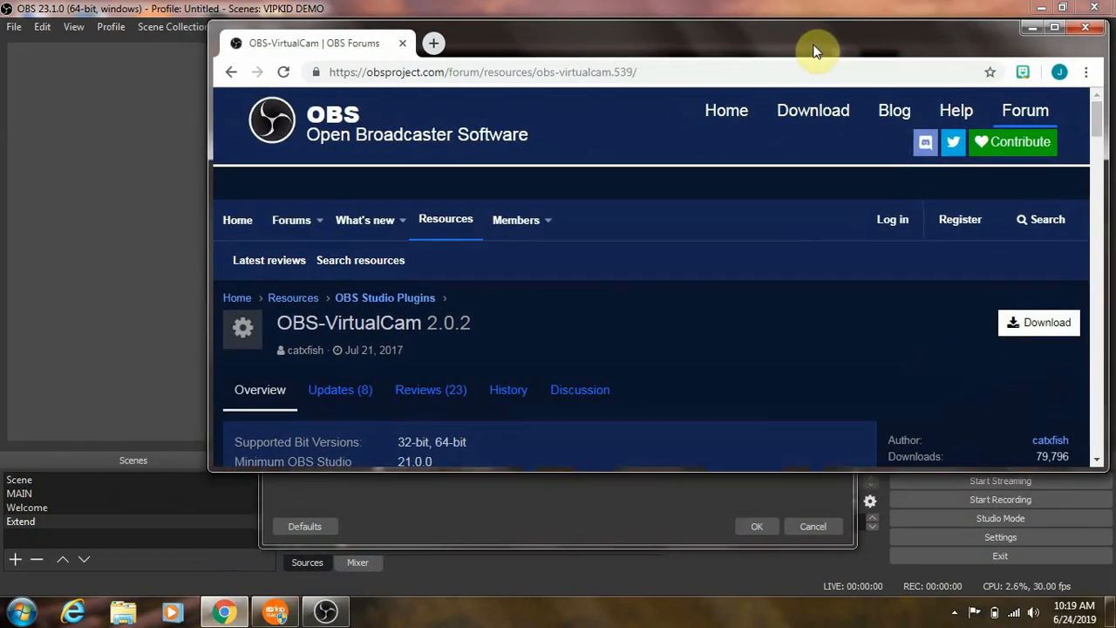
pyautogui.click(790, 6)
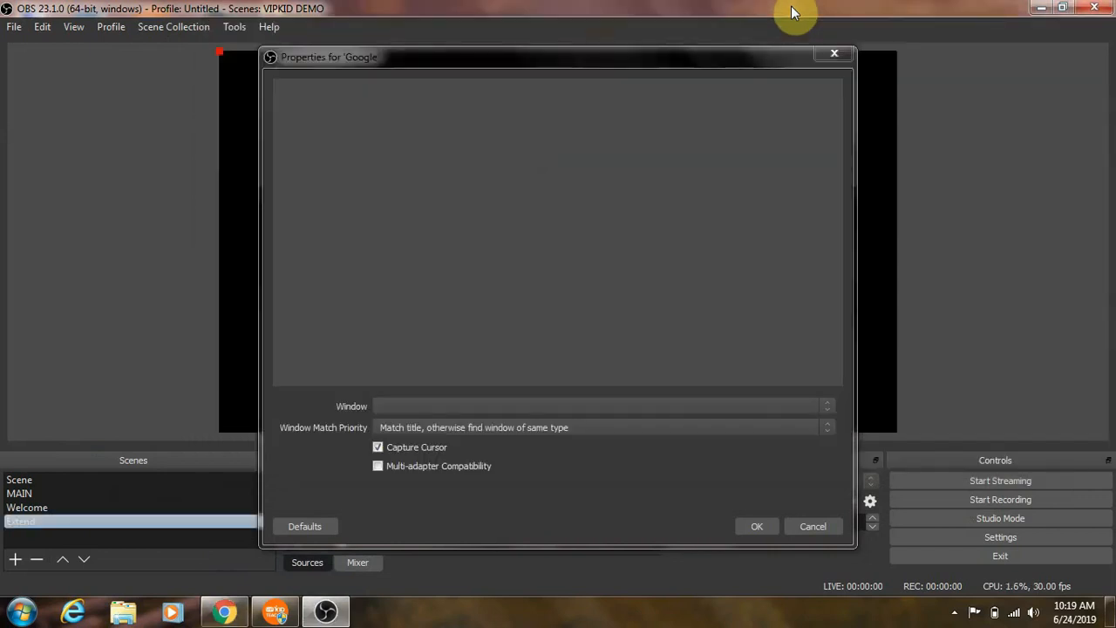
pyautogui.click(824, 408)
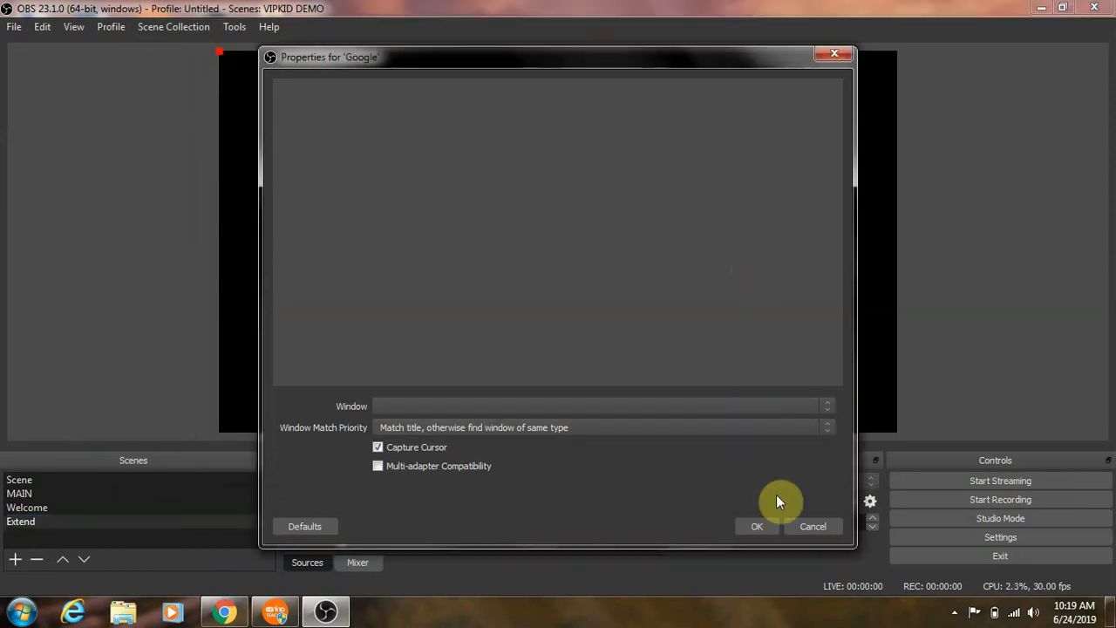
pyautogui.click(812, 527)
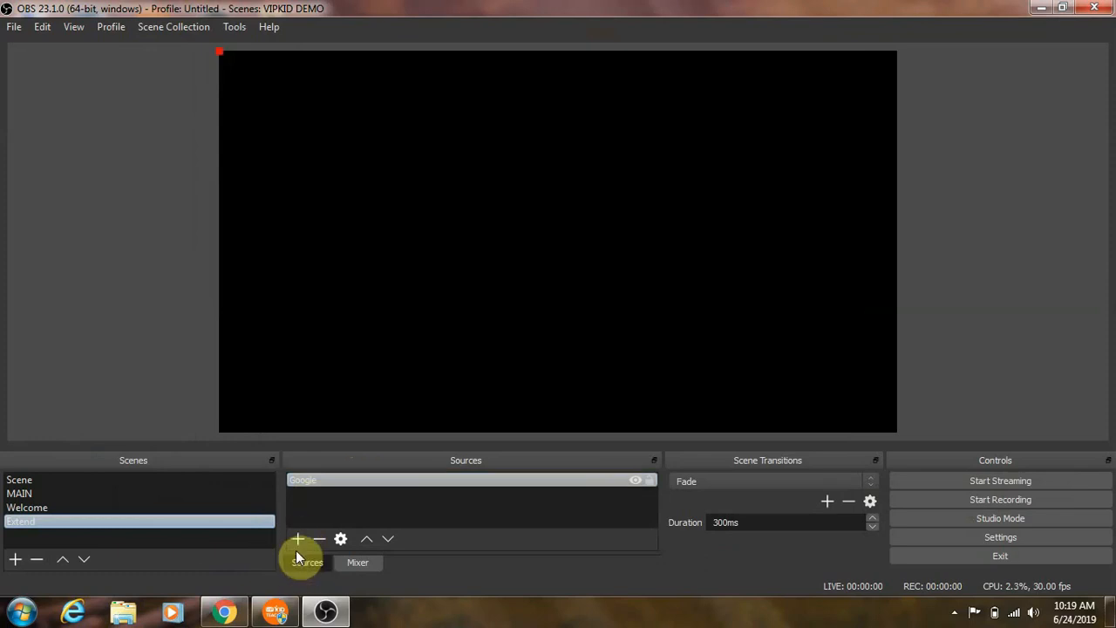
# Set the Google source to capture the Chrome window "OBS-VirtualCam | OBS Forums" and confirm its properties.
pyautogui.click(297, 540)
pyautogui.click(485, 487)
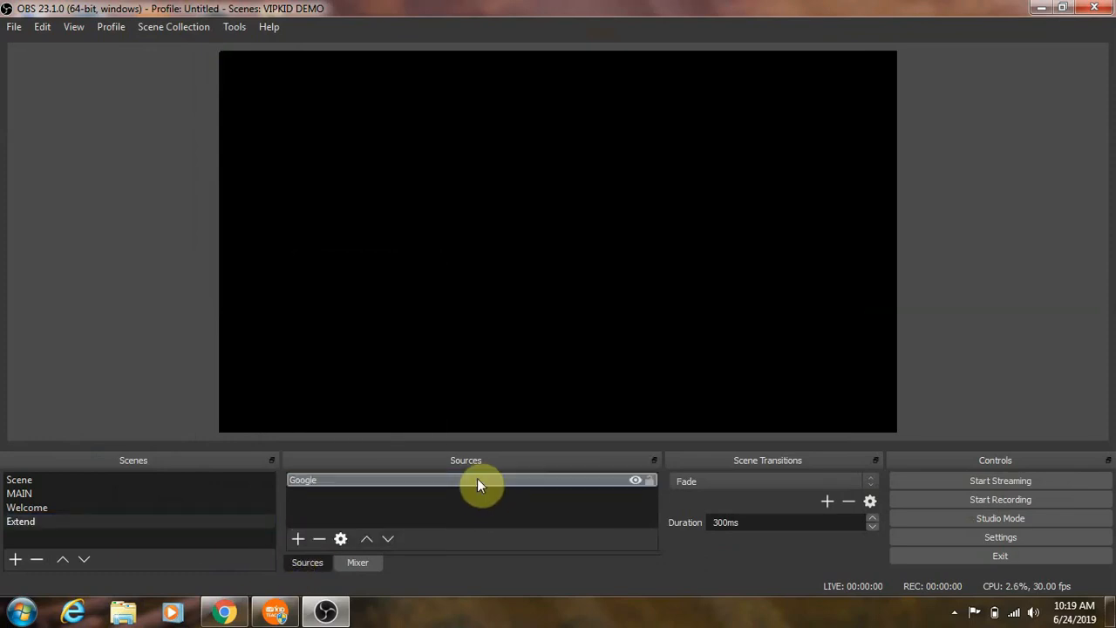
pyautogui.rightClick(476, 475)
pyautogui.click(490, 469)
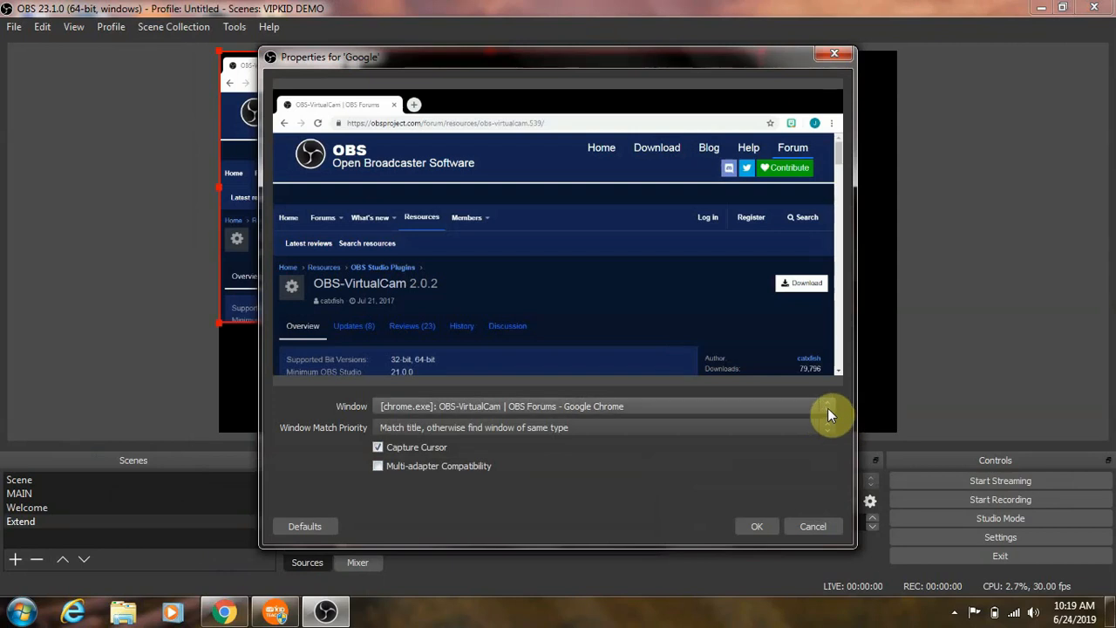
pyautogui.click(755, 525)
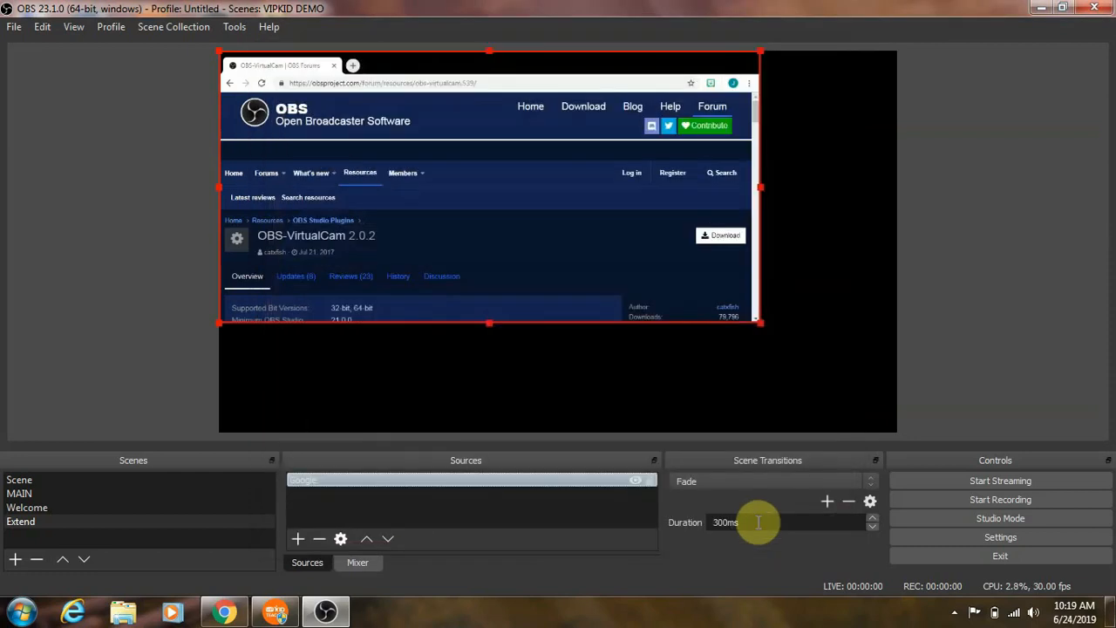
# Enlarge the Google window capture and position it across the upper part of the canvas, with its upper edge beyond the frame.
pyautogui.moveTo(522, 244); pyautogui.dragTo(577, 207)
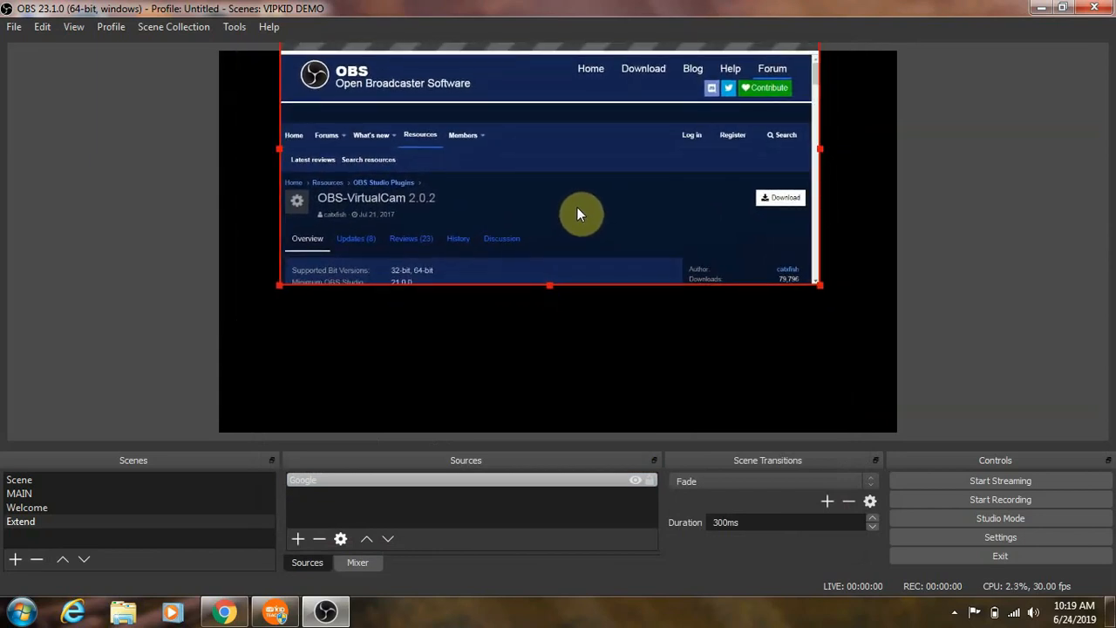
pyautogui.moveTo(819, 284); pyautogui.dragTo(832, 396)
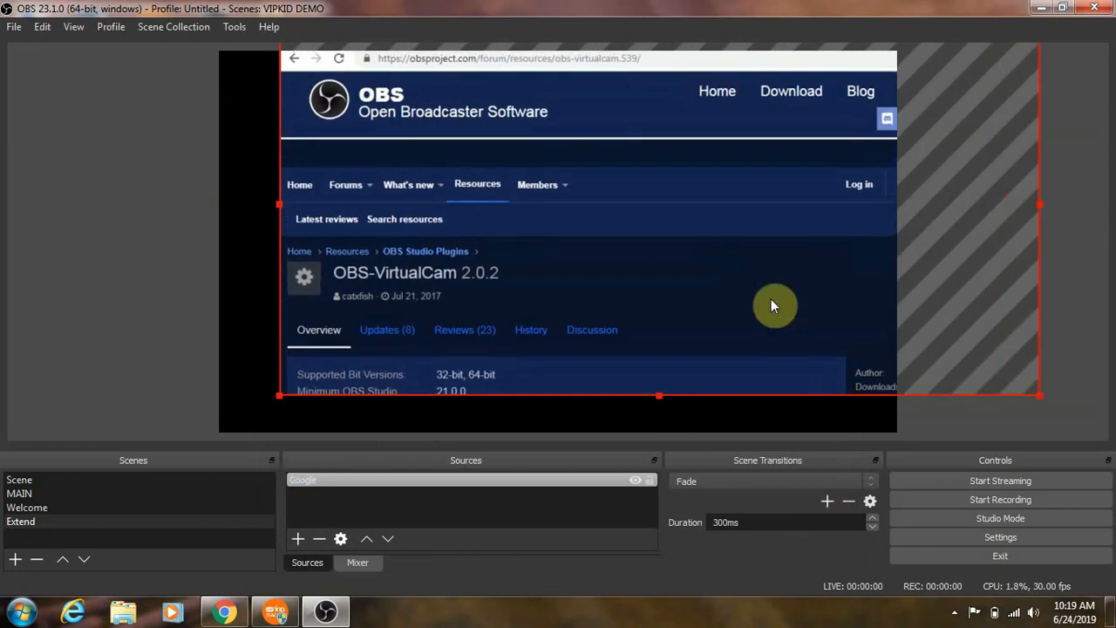
pyautogui.moveTo(770, 305); pyautogui.dragTo(730, 274)
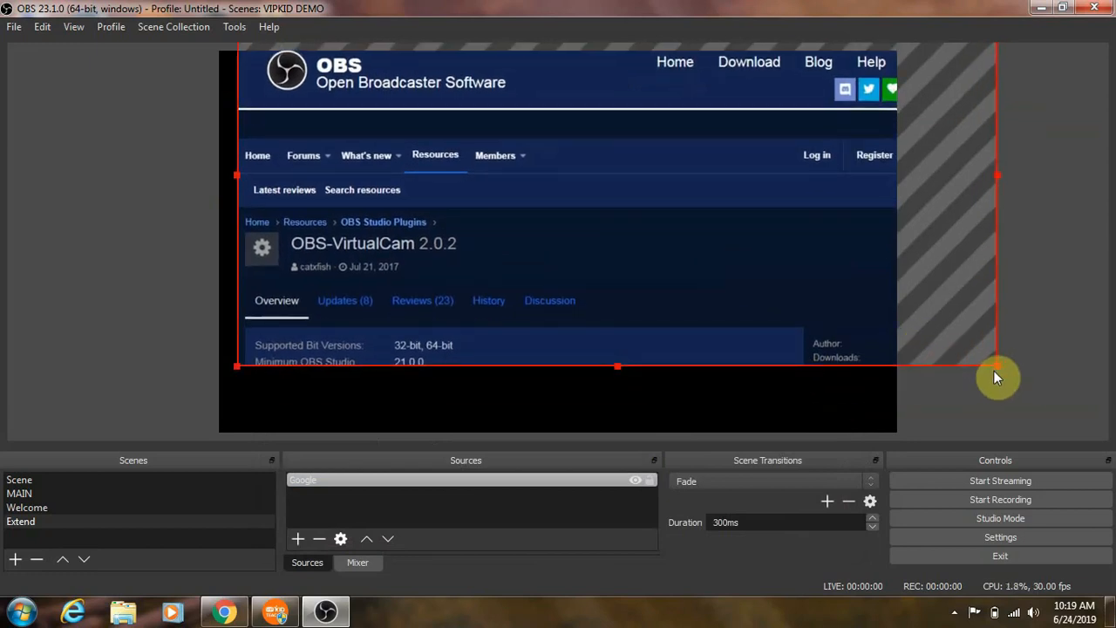
pyautogui.moveTo(991, 369); pyautogui.dragTo(687, 251)
pyautogui.moveTo(562, 311); pyautogui.dragTo(565, 322)
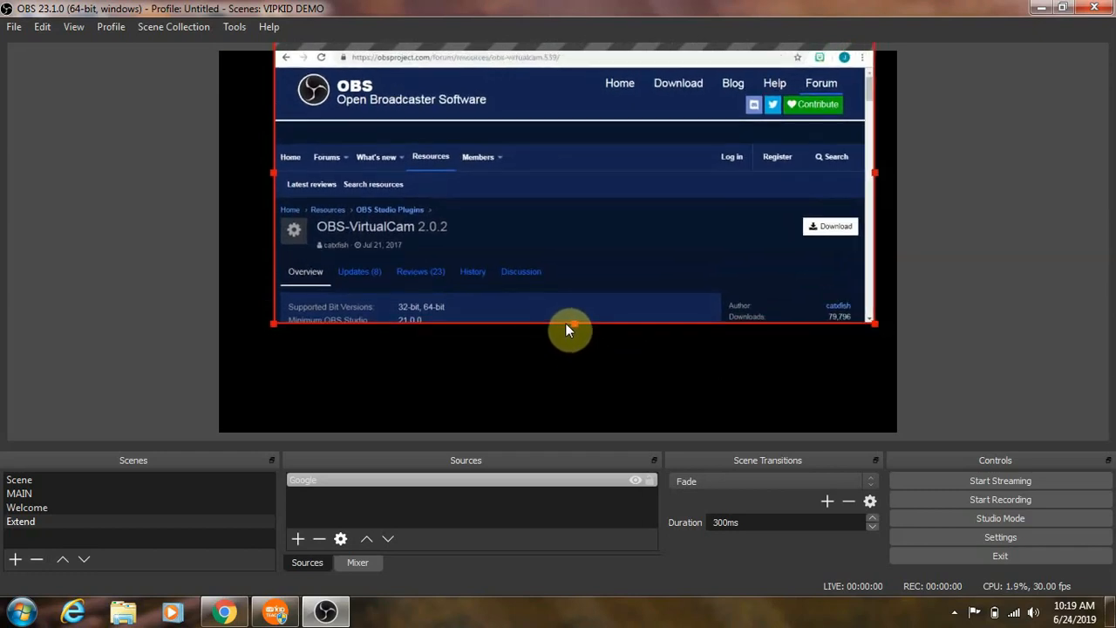
pyautogui.moveTo(605, 238)
pyautogui.mouseDown()
pyautogui.moveTo(601, 257)
pyautogui.moveTo(600, 238)
pyautogui.mouseUp()
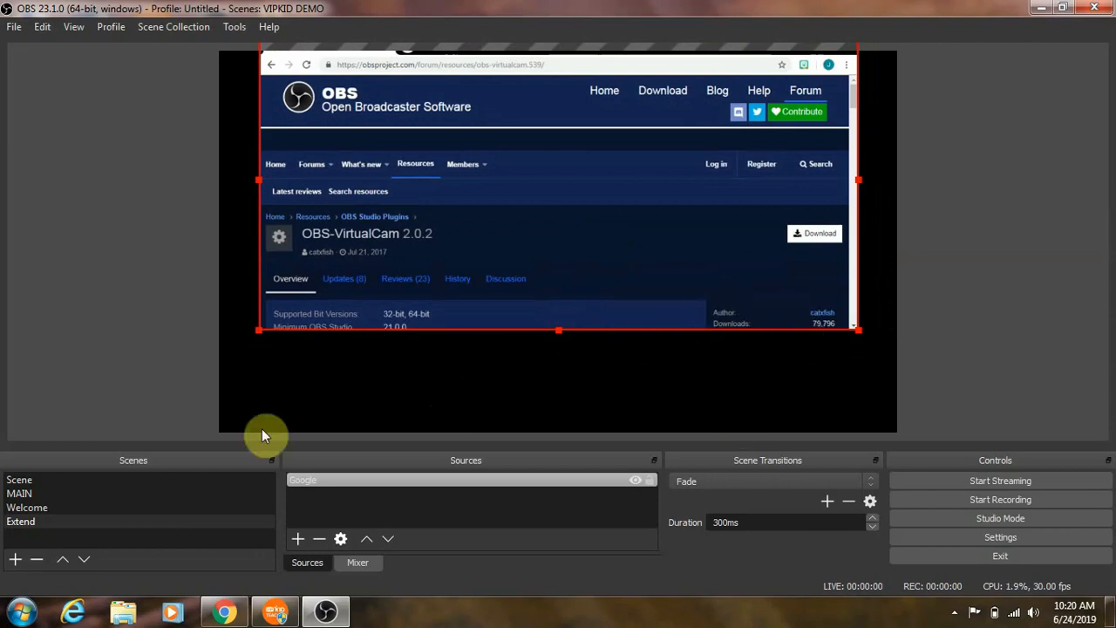
# Check the MAIN scene, return to Extend and try adding a new Video Capture Device source with the HP HD Webcam.
pyautogui.click(33, 493)
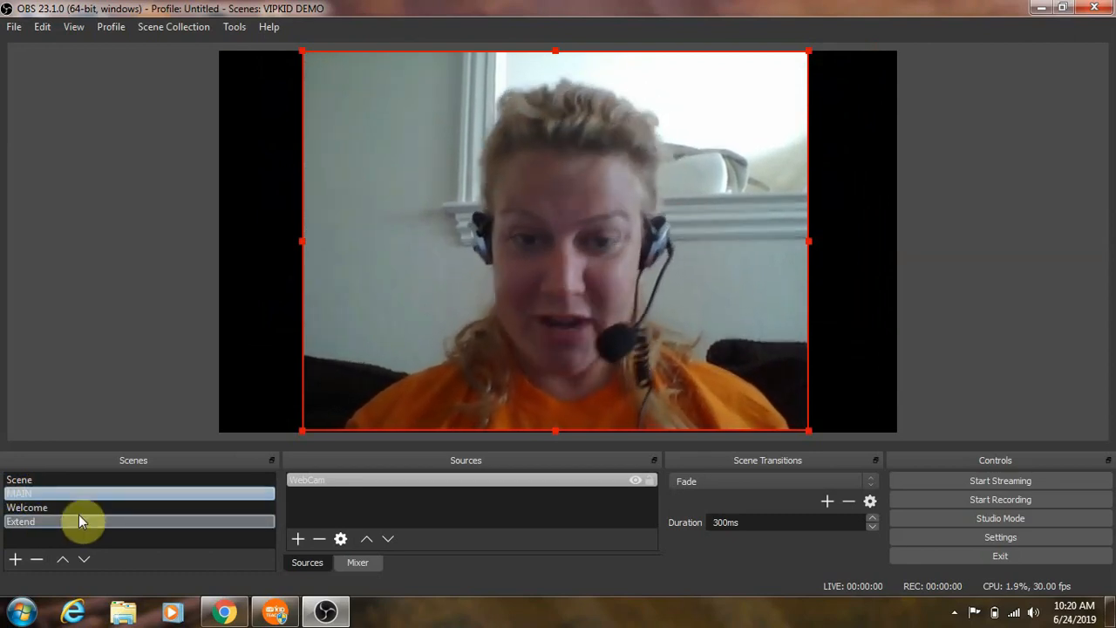
pyautogui.click(60, 518)
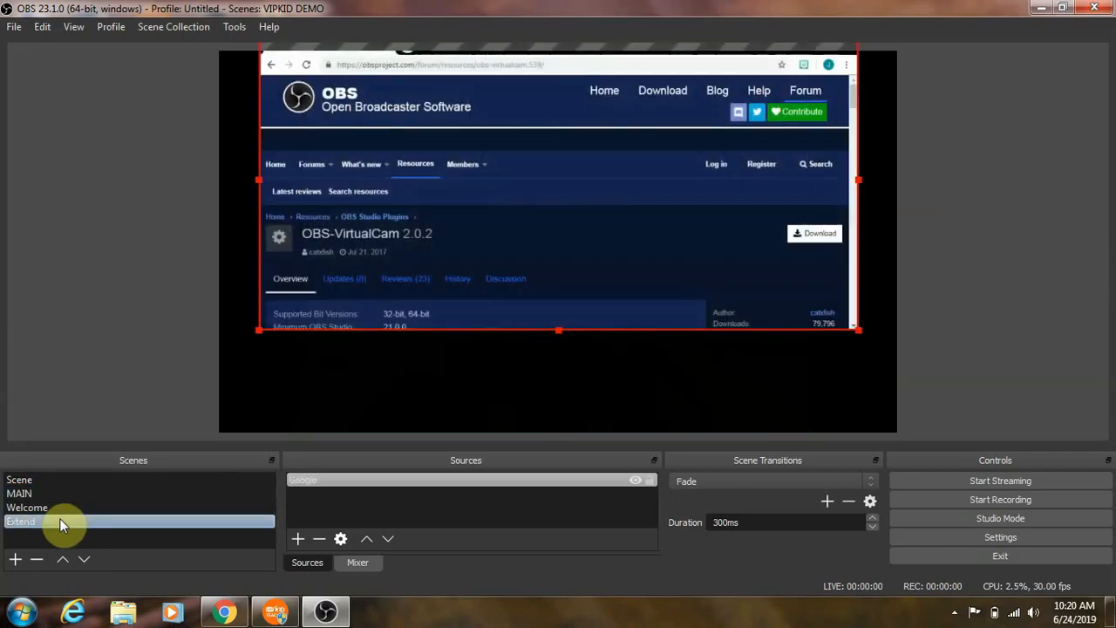
pyautogui.click(299, 537)
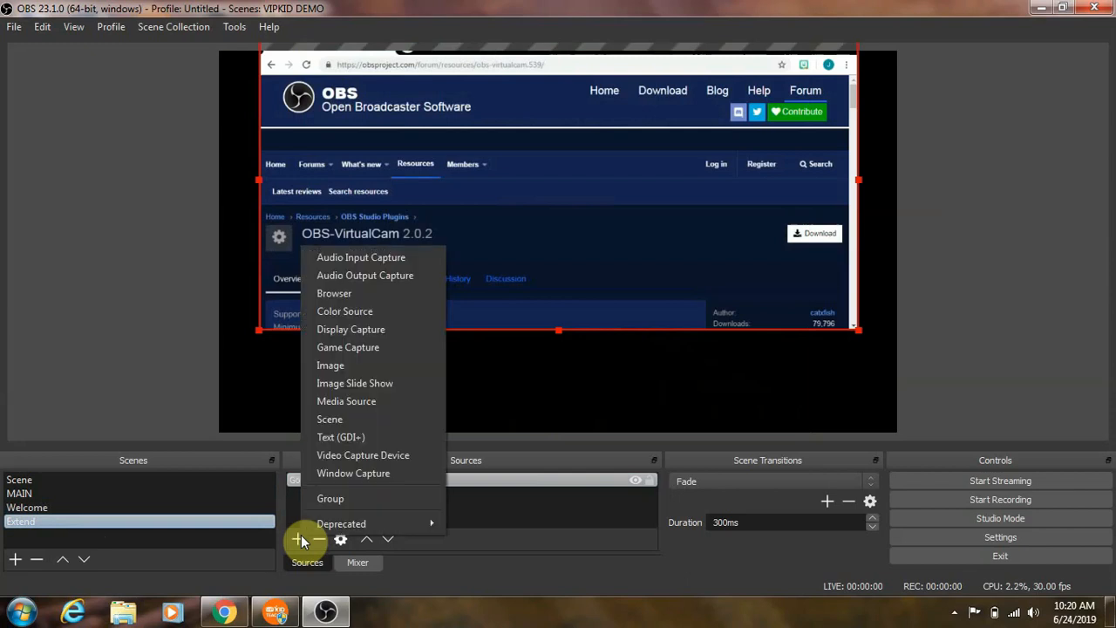
pyautogui.click(351, 455)
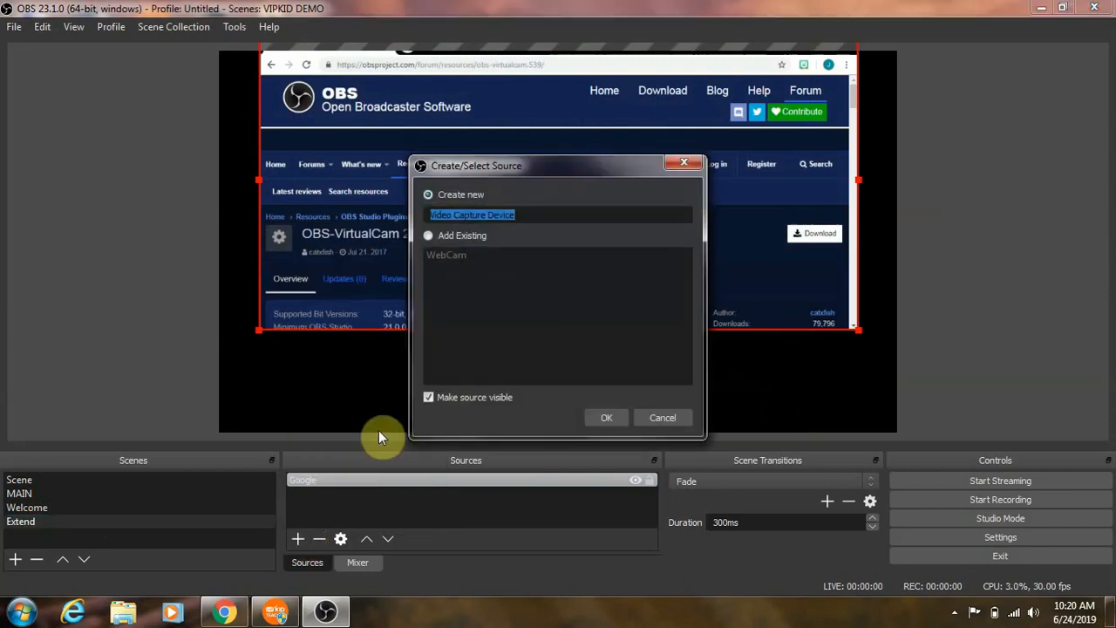
pyautogui.click(610, 416)
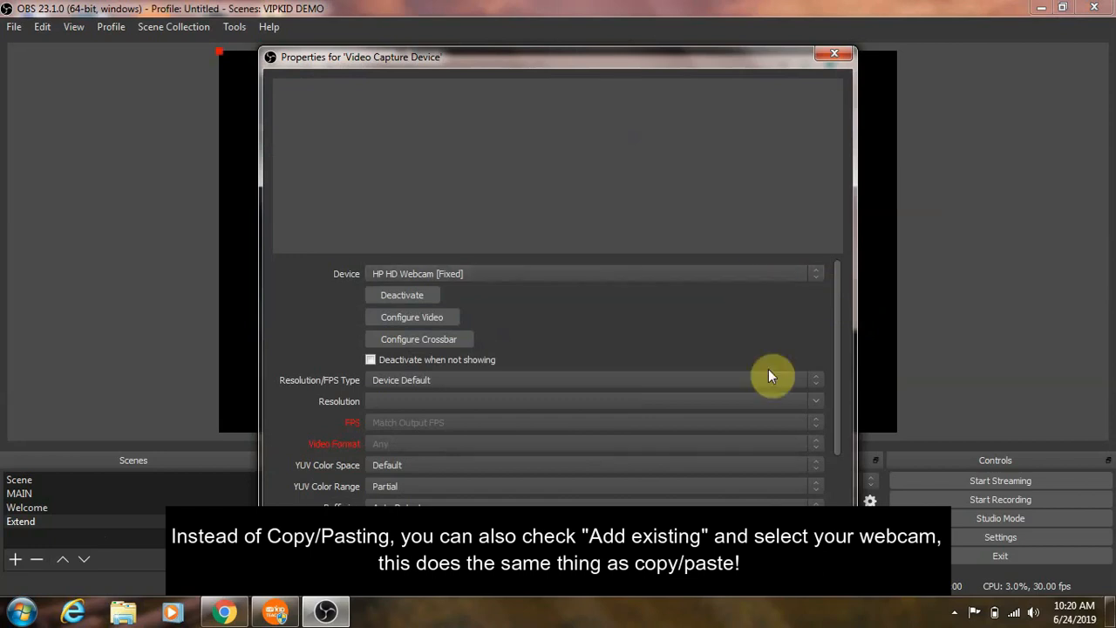
pyautogui.press('Return')
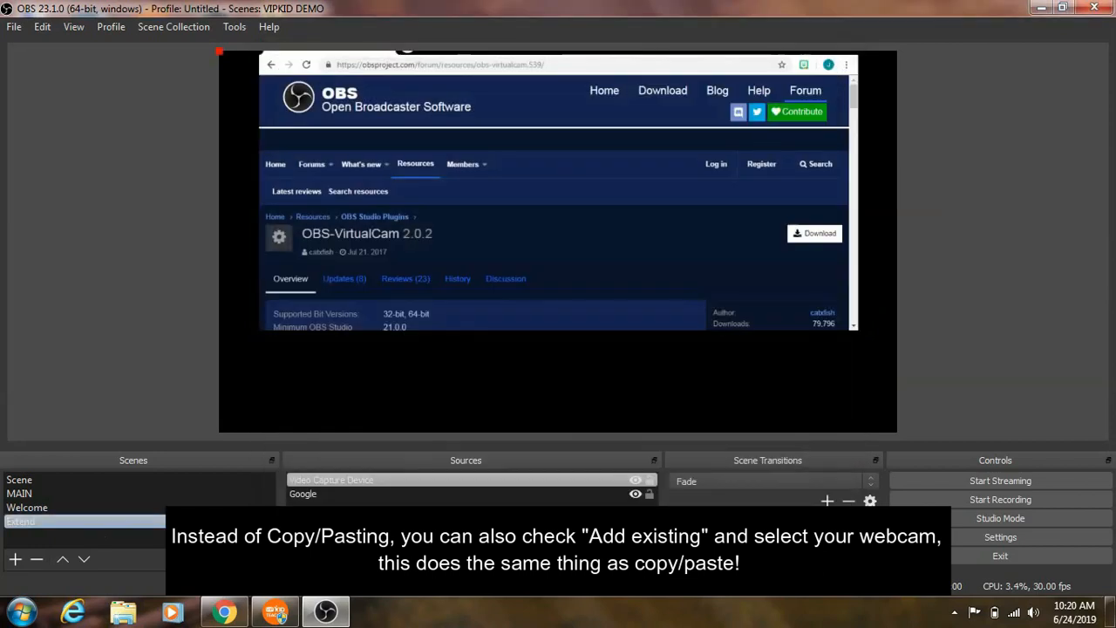
# Remove the Video Capture Device source from the Extend scene.
pyautogui.click(225, 54)
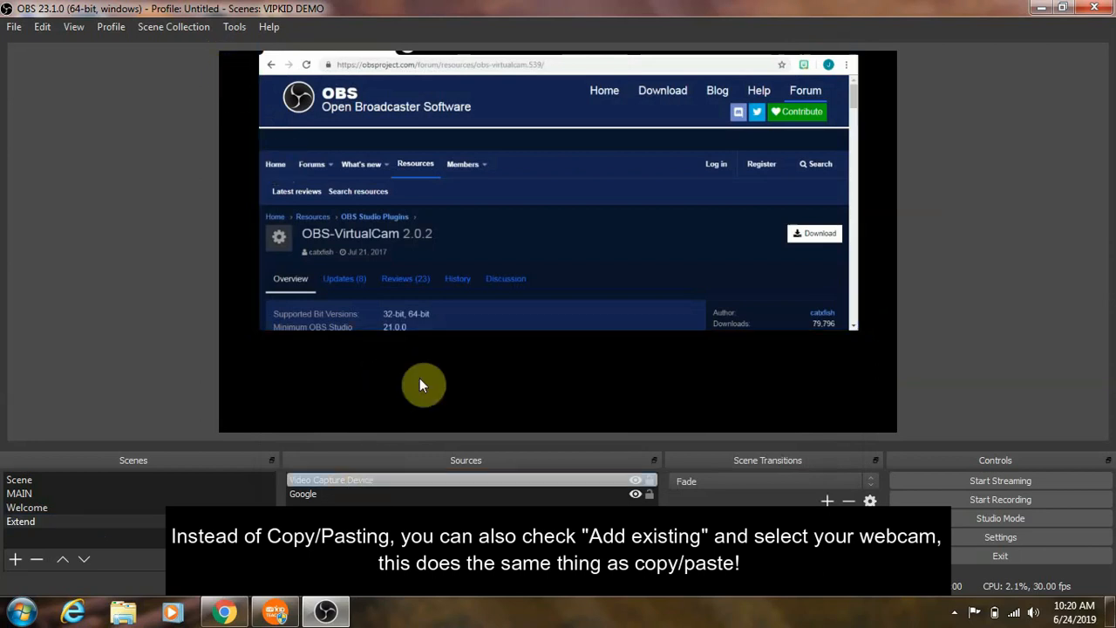
pyautogui.rightClick(380, 479)
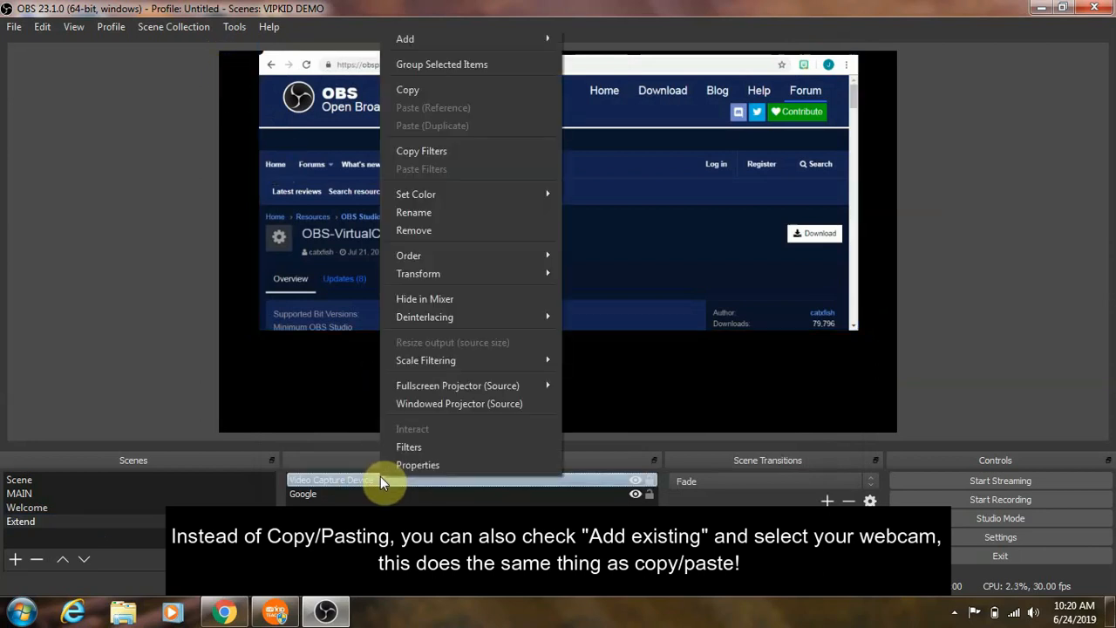
pyautogui.click(491, 230)
pyautogui.click(634, 326)
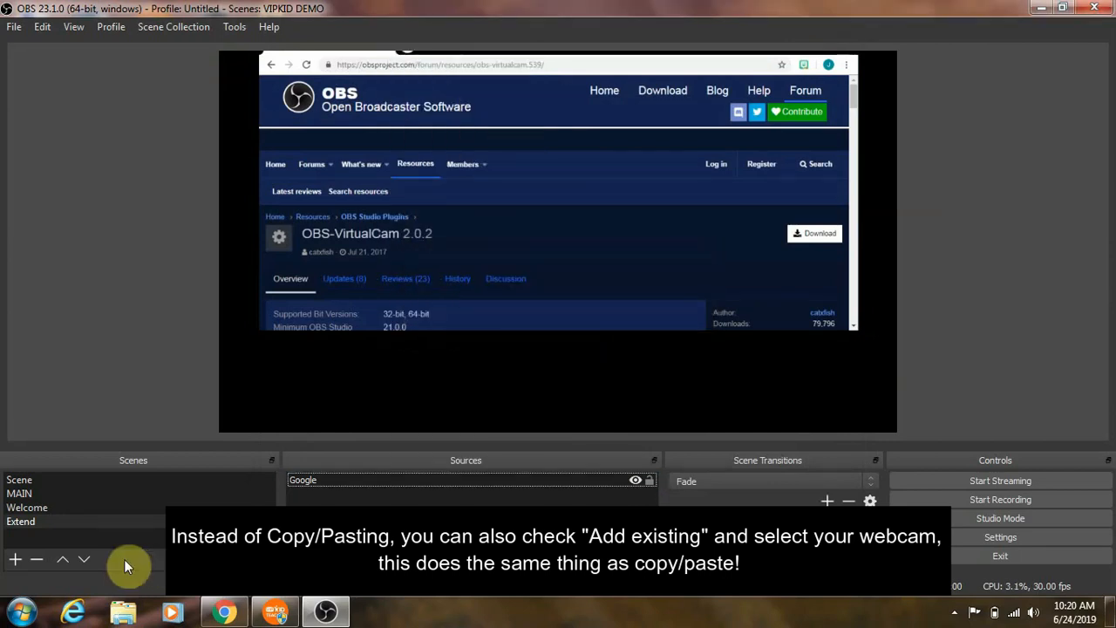
# Copy the WebCam source from the MAIN scene and paste it as a reference into the Extend scene.
pyautogui.click(29, 491)
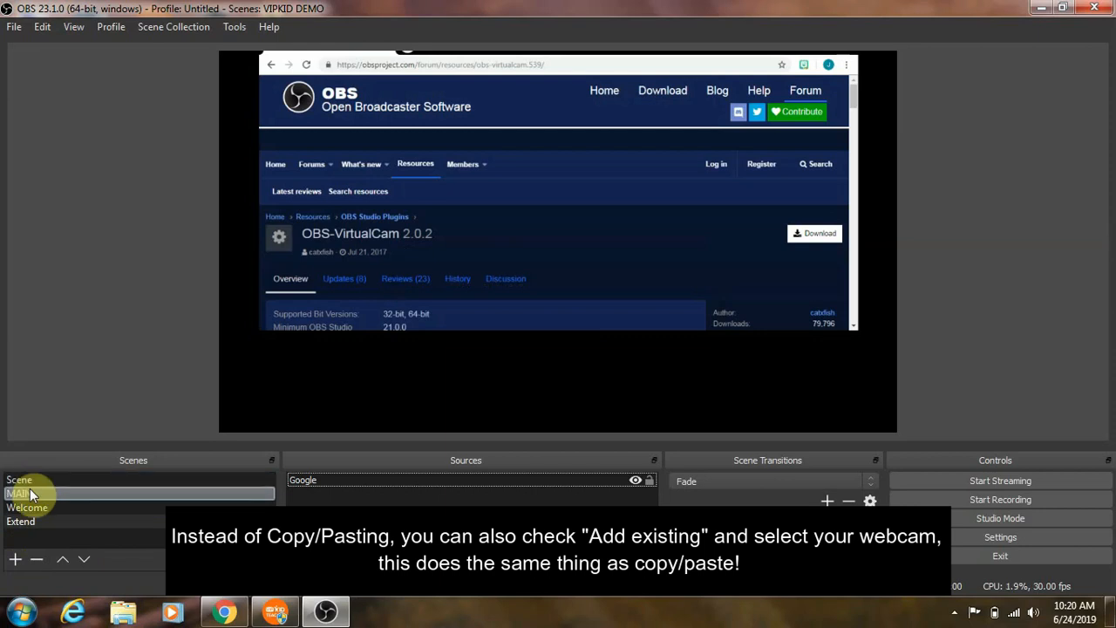
pyautogui.click(29, 490)
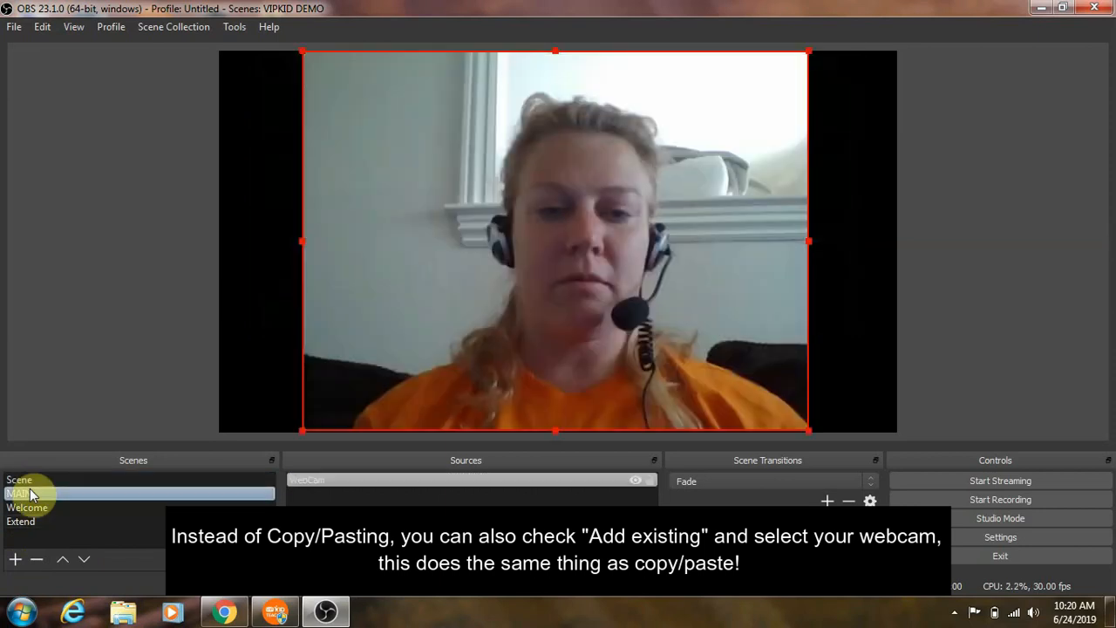
pyautogui.rightClick(323, 477)
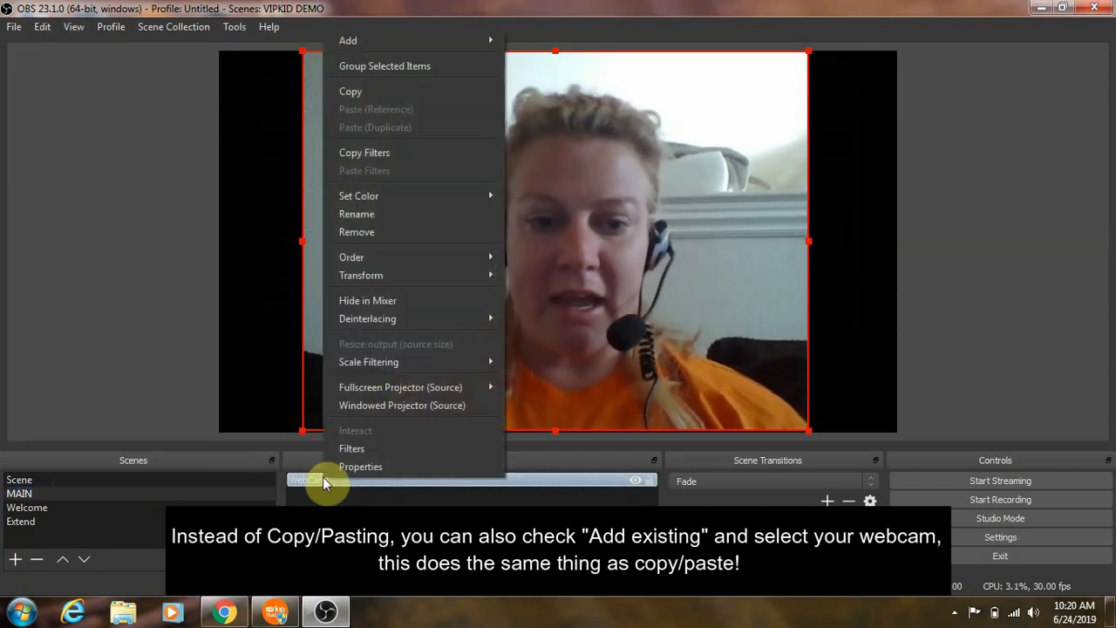
pyautogui.click(393, 89)
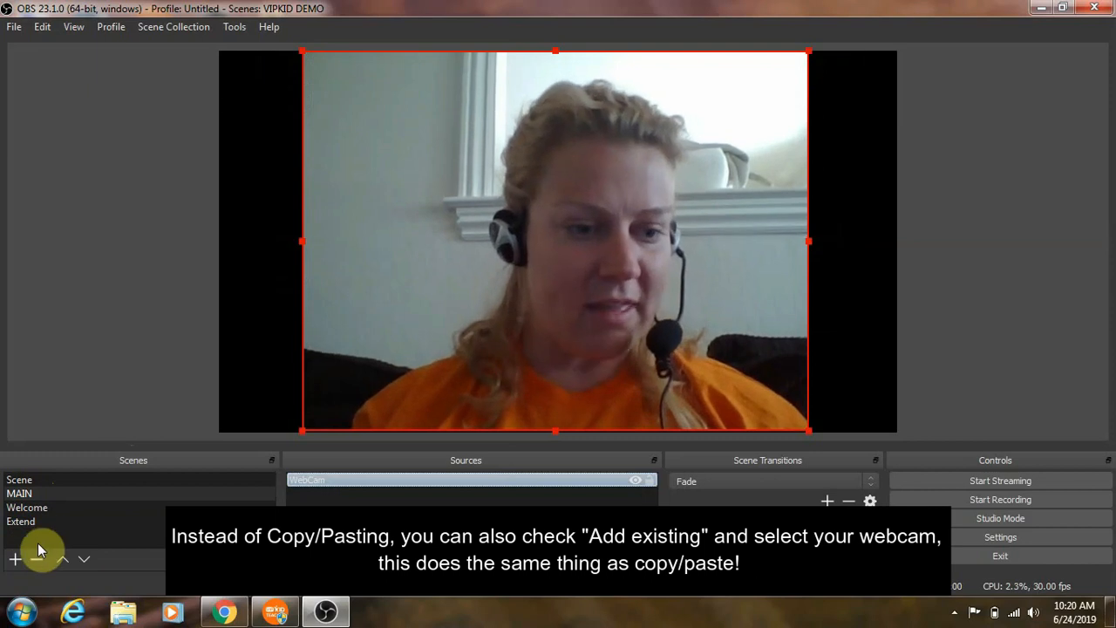
pyautogui.click(42, 520)
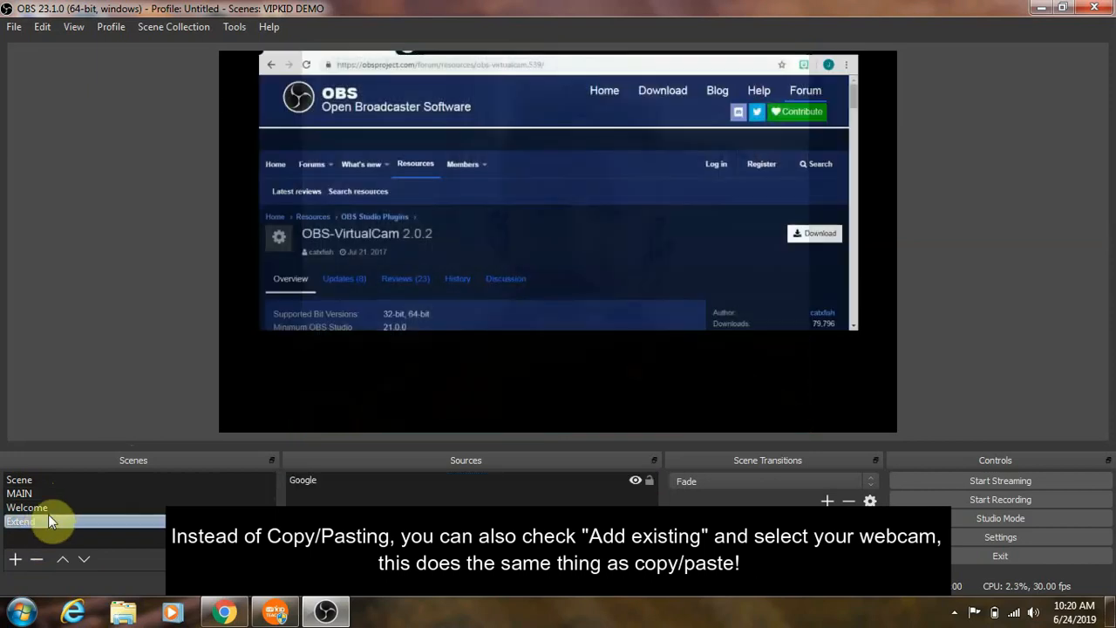
pyautogui.rightClick(572, 367)
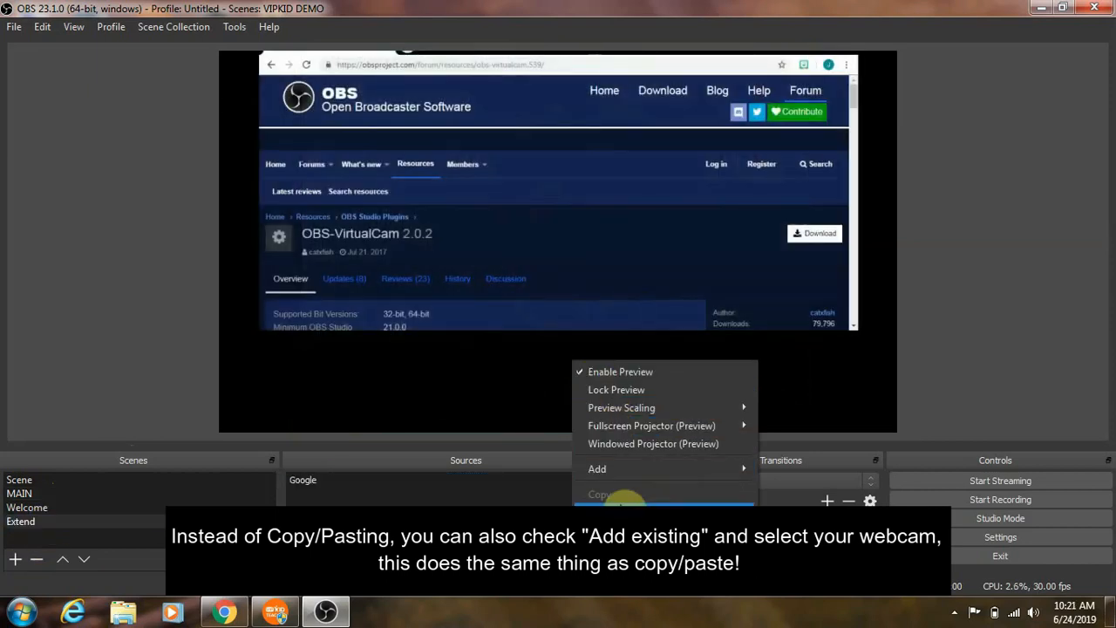
pyautogui.click(621, 503)
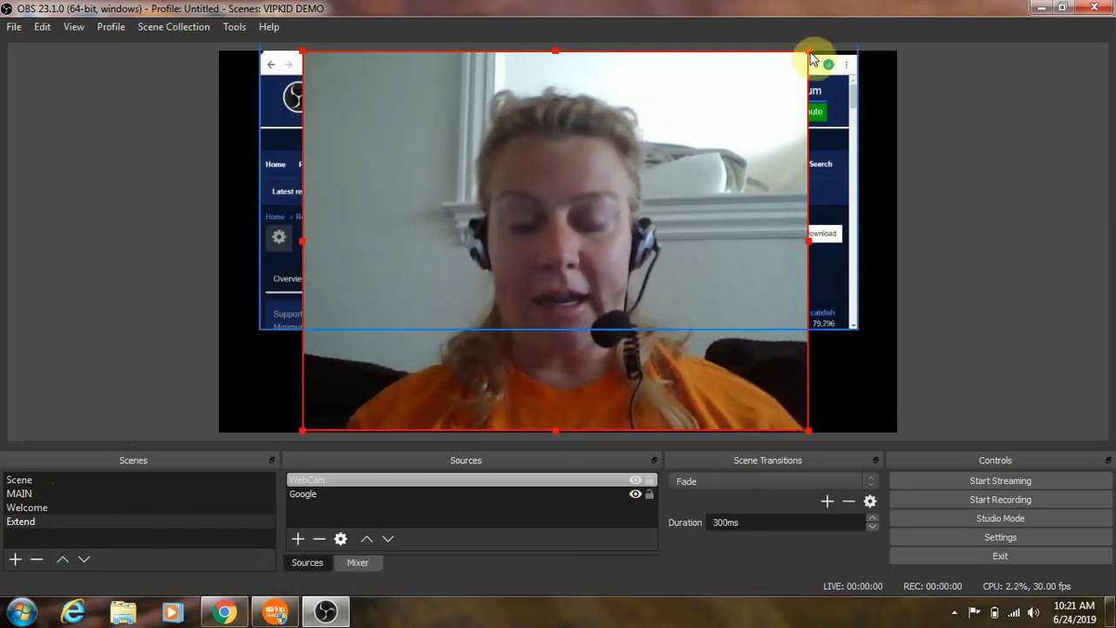
# Shrink the webcam picture in the Extend scene and place it over the lower-right corner of the Google capture.
pyautogui.moveTo(811, 58); pyautogui.dragTo(459, 274)
pyautogui.moveTo(413, 369); pyautogui.dragTo(704, 356)
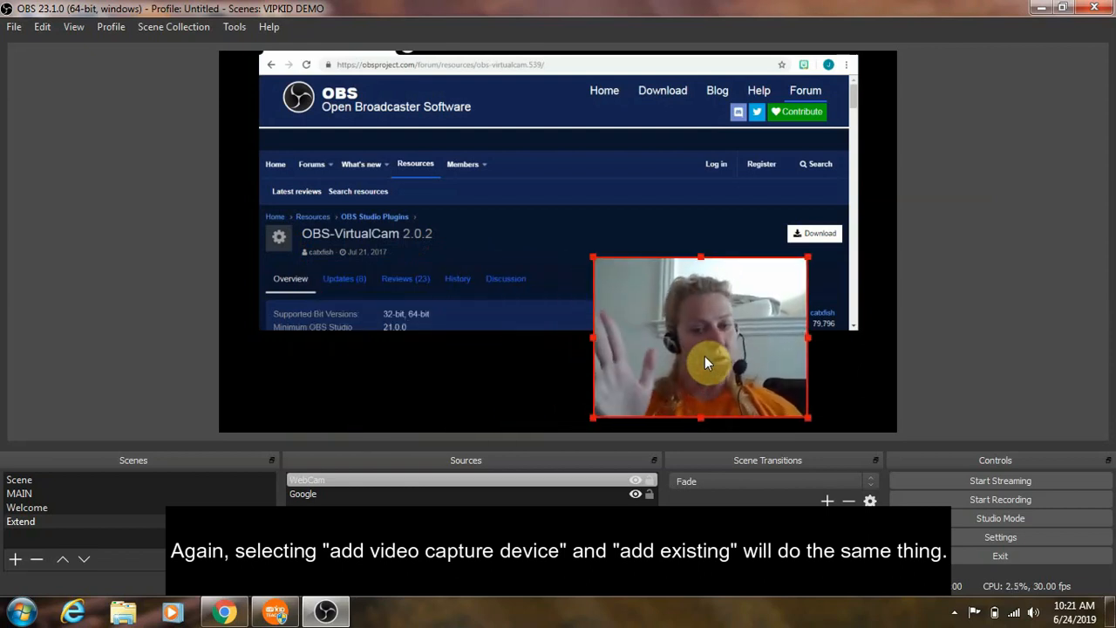
pyautogui.moveTo(760, 350); pyautogui.dragTo(774, 352)
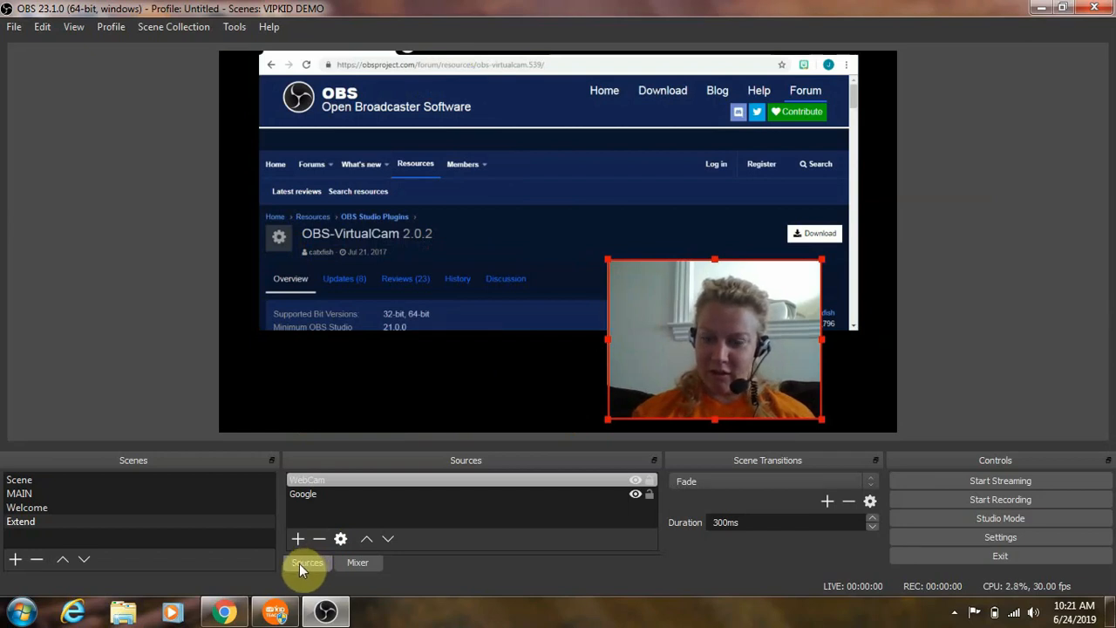
# Switch to the VIPKID classroom and check how the Extend scene looks in the teacher video beside the Chrome window.
pyautogui.click(276, 619)
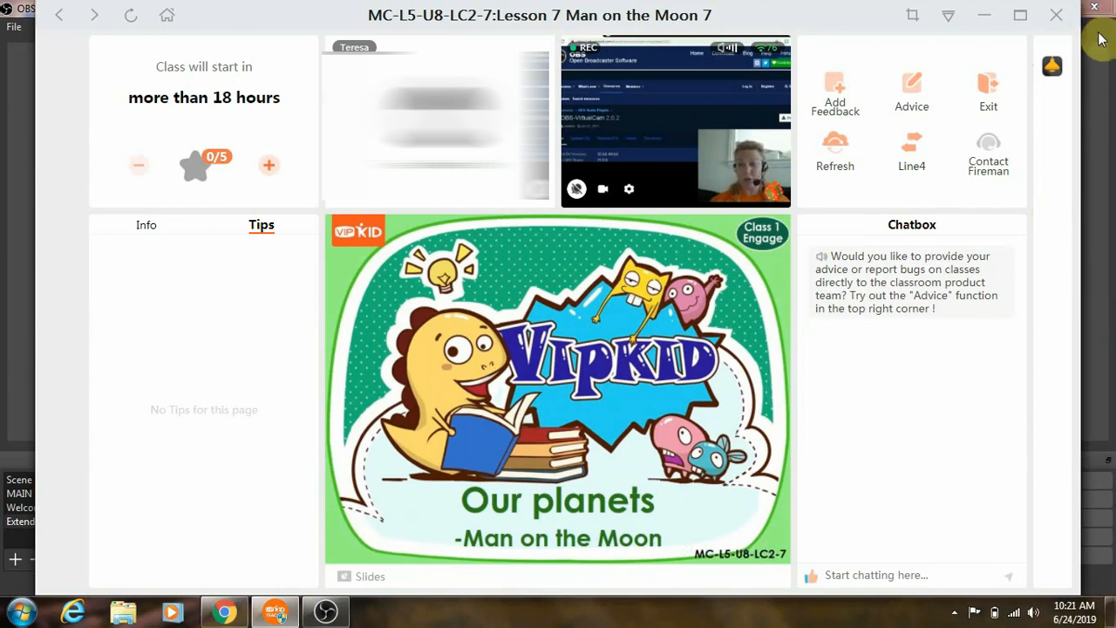
pyautogui.click(225, 615)
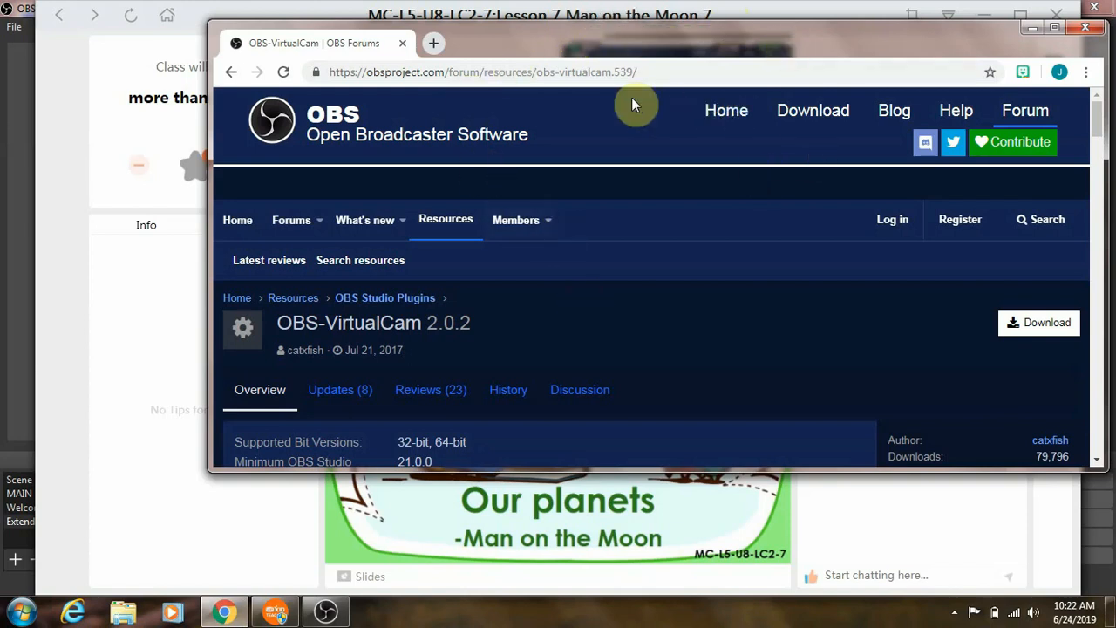
pyautogui.click(614, 9)
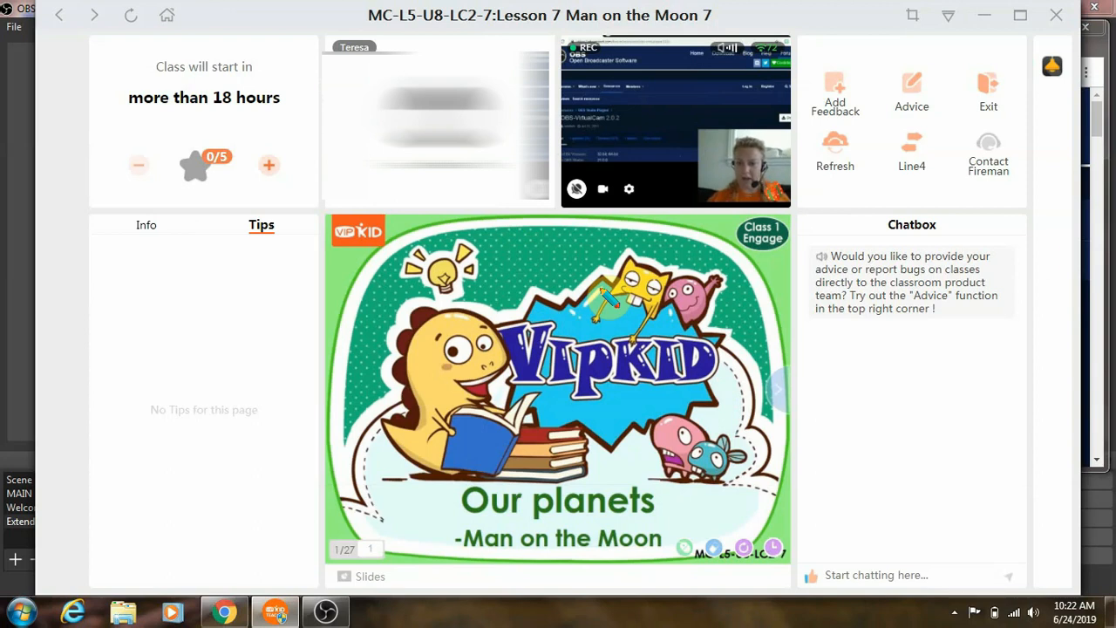
# Search Google for surfing in Chrome and open a surfer photo to share through the VIPKID classroom video.
pyautogui.click(1096, 54)
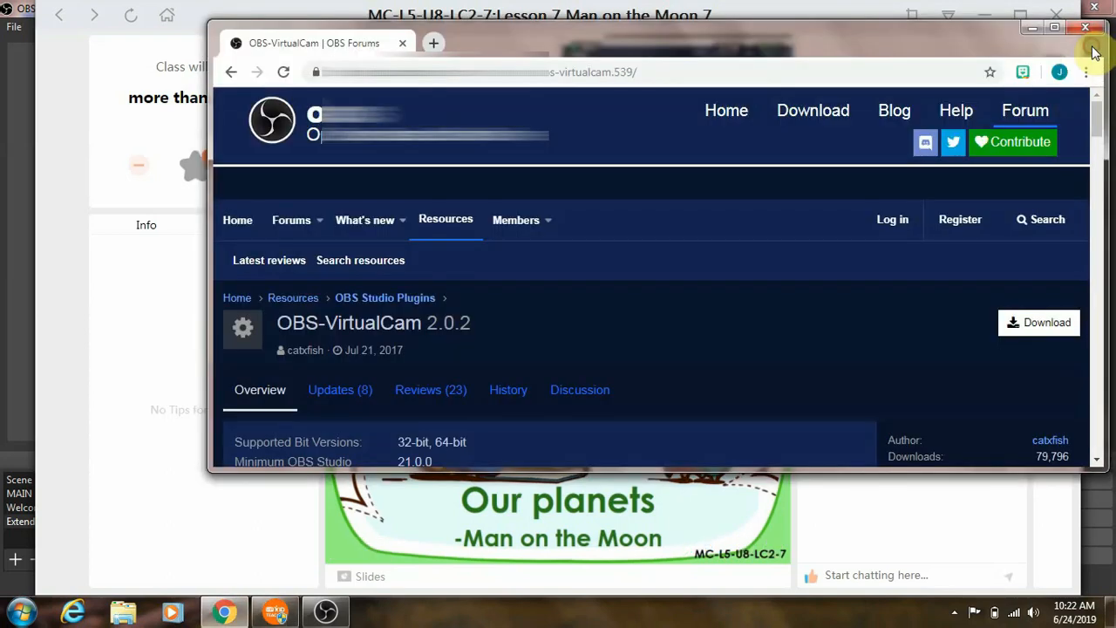
pyautogui.click(482, 75)
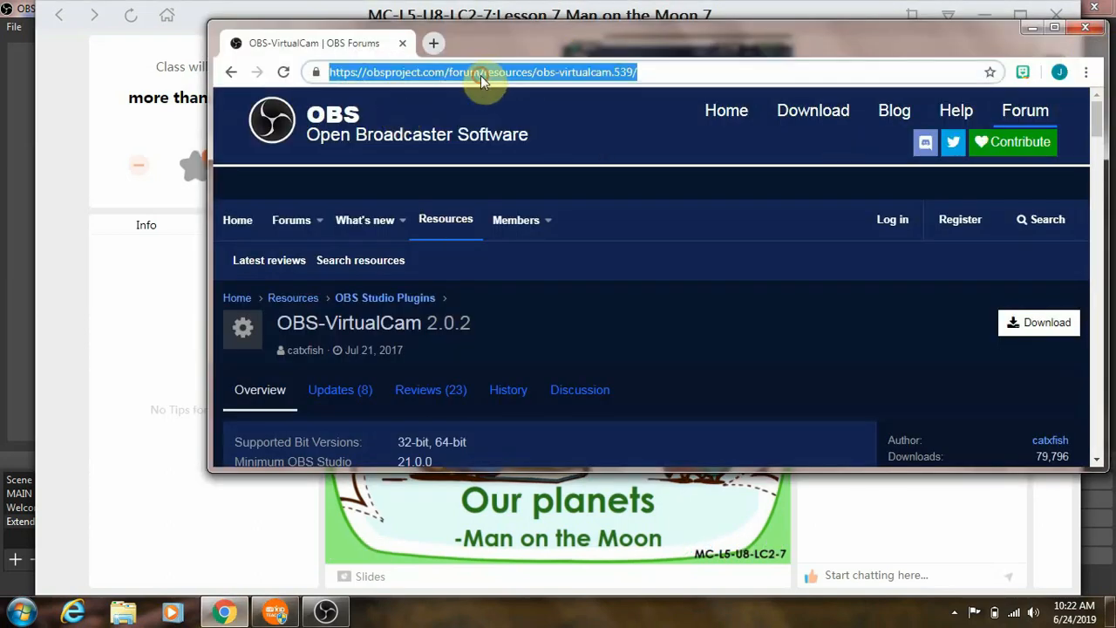
pyautogui.write('s')
pyautogui.write('ing')
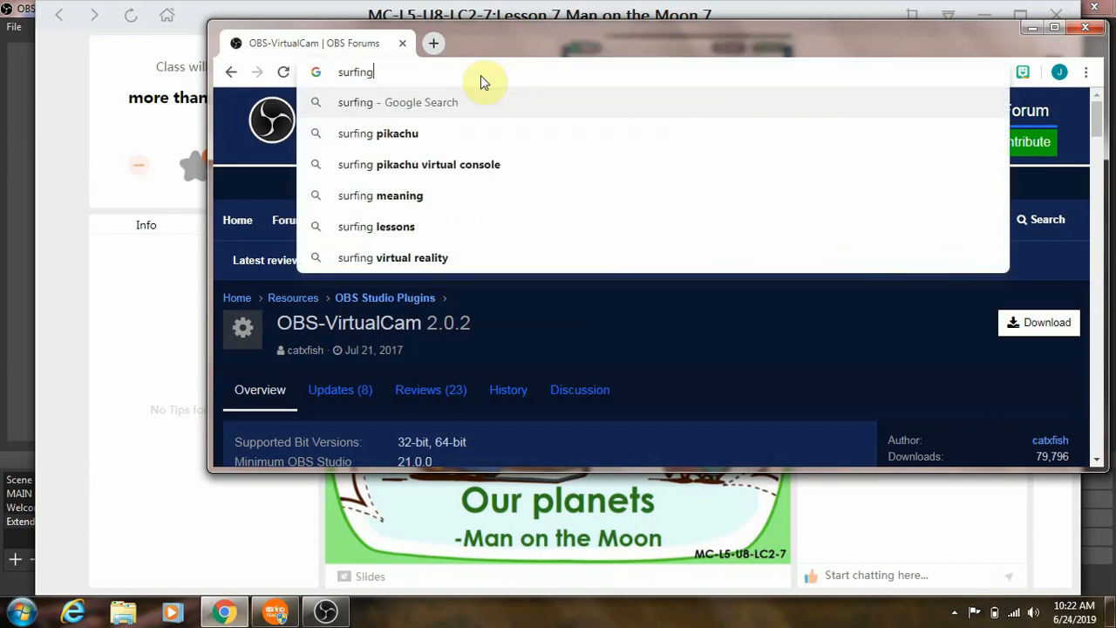
pyautogui.press('Return')
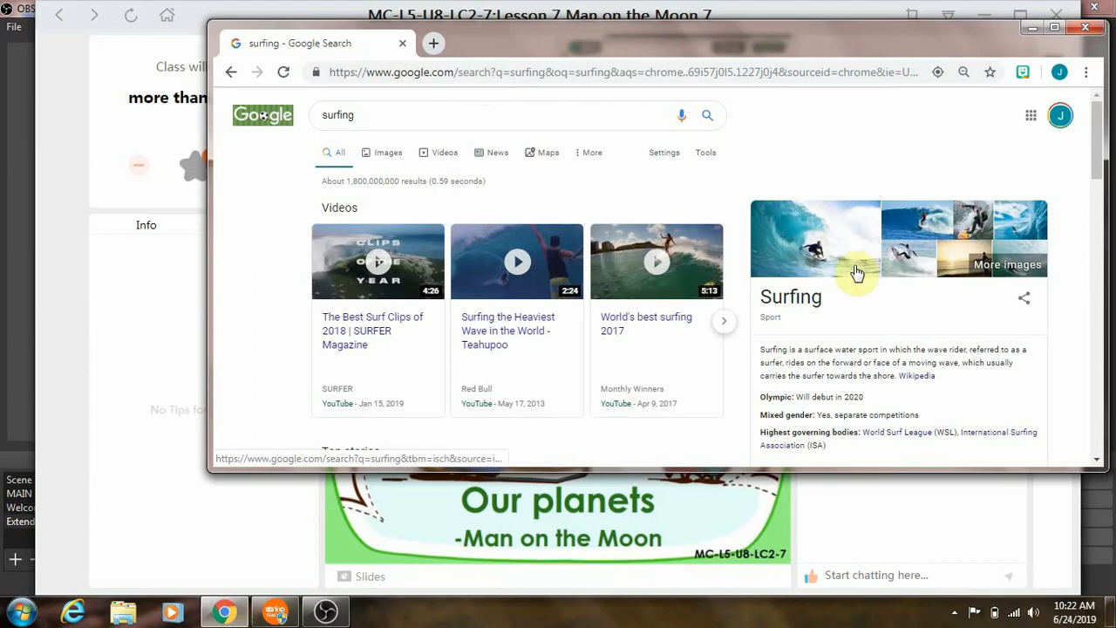
pyautogui.click(911, 266)
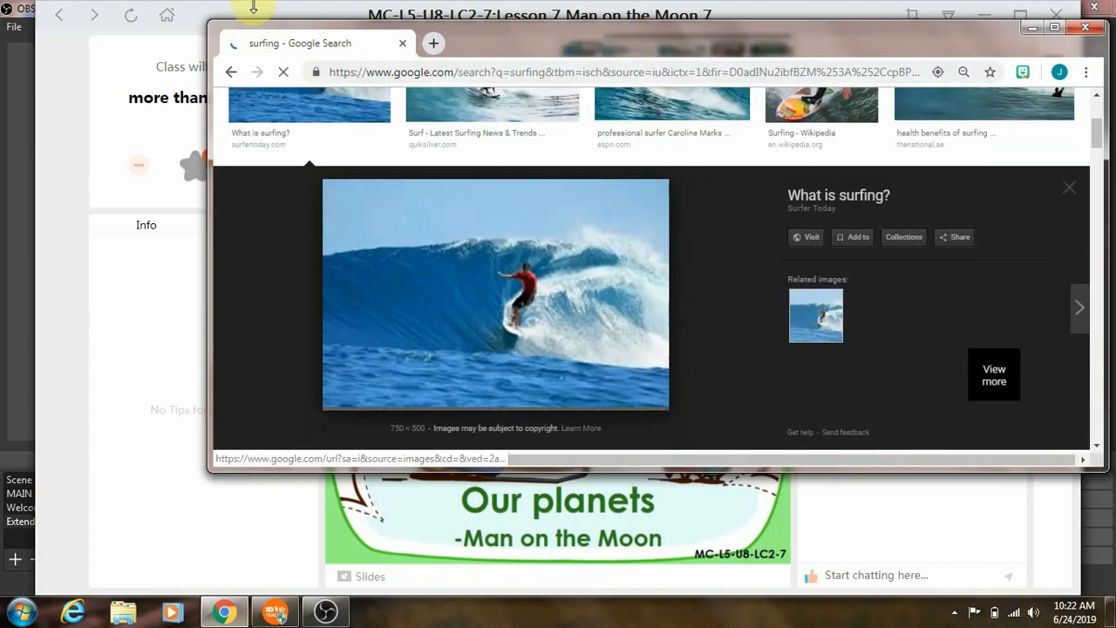
pyautogui.click(253, 7)
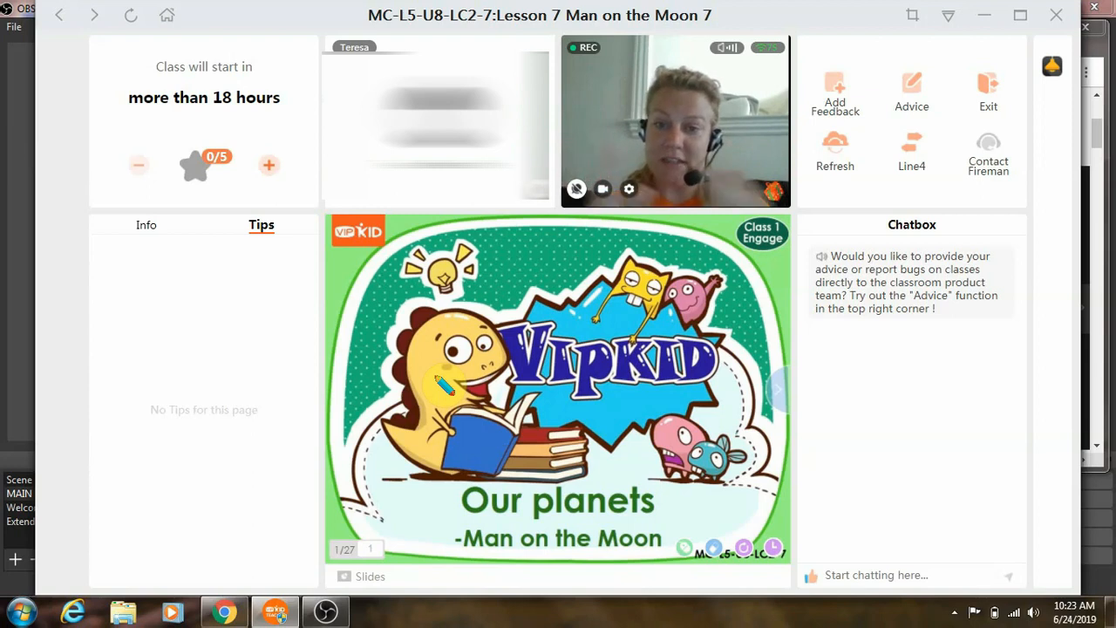
# Return to OBS, show the Extend scene and save Alt + Num 7 as its Switch to scene hotkey.
pyautogui.click(325, 611)
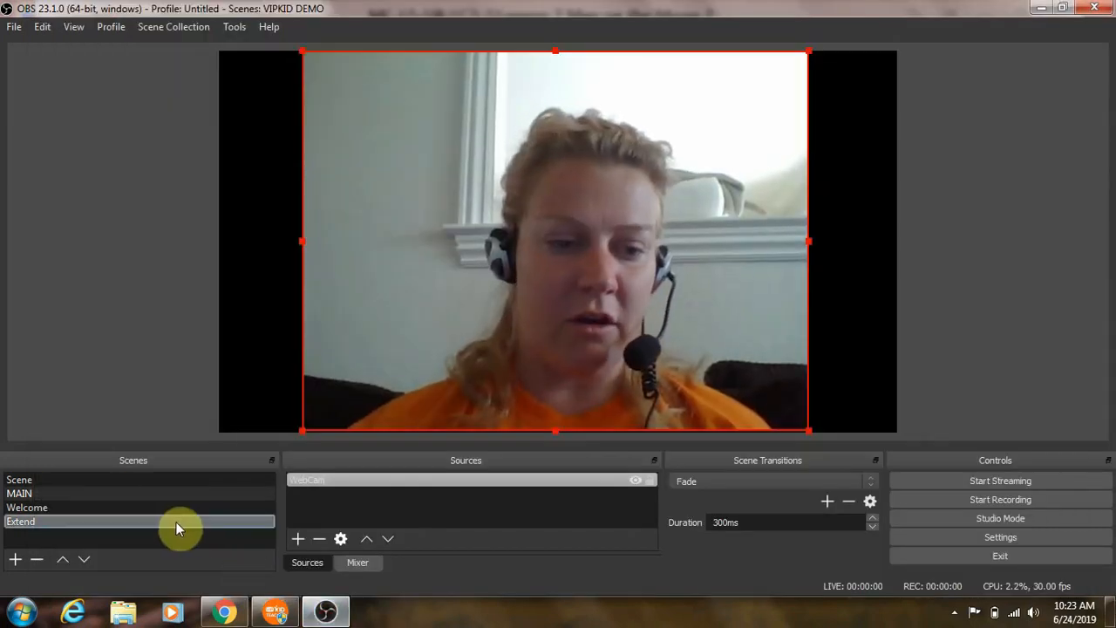
pyautogui.click(175, 522)
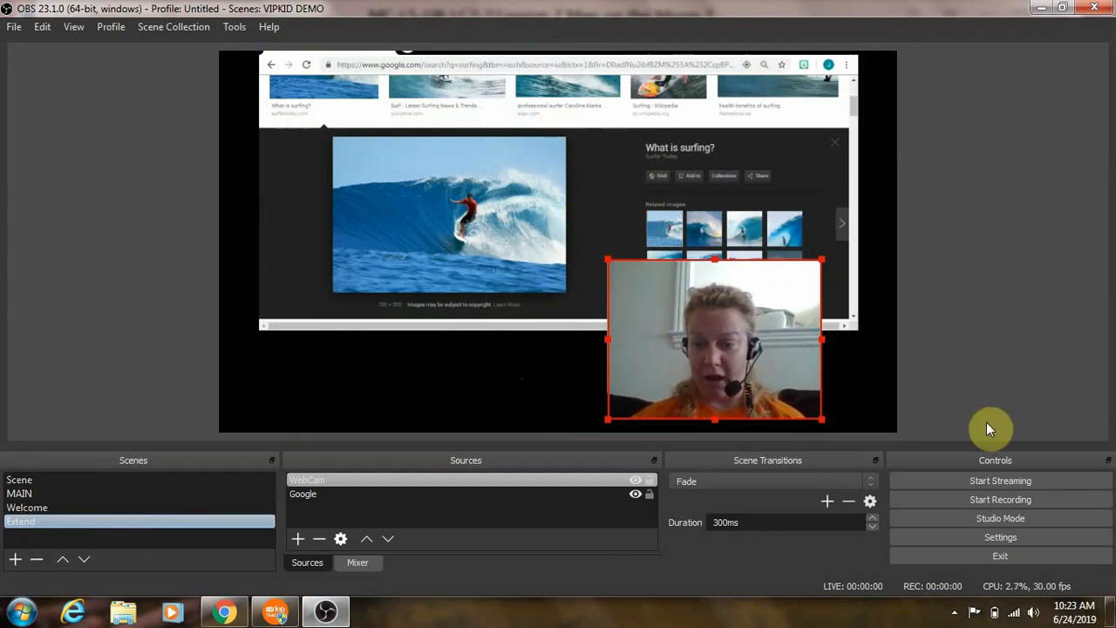
pyautogui.click(990, 539)
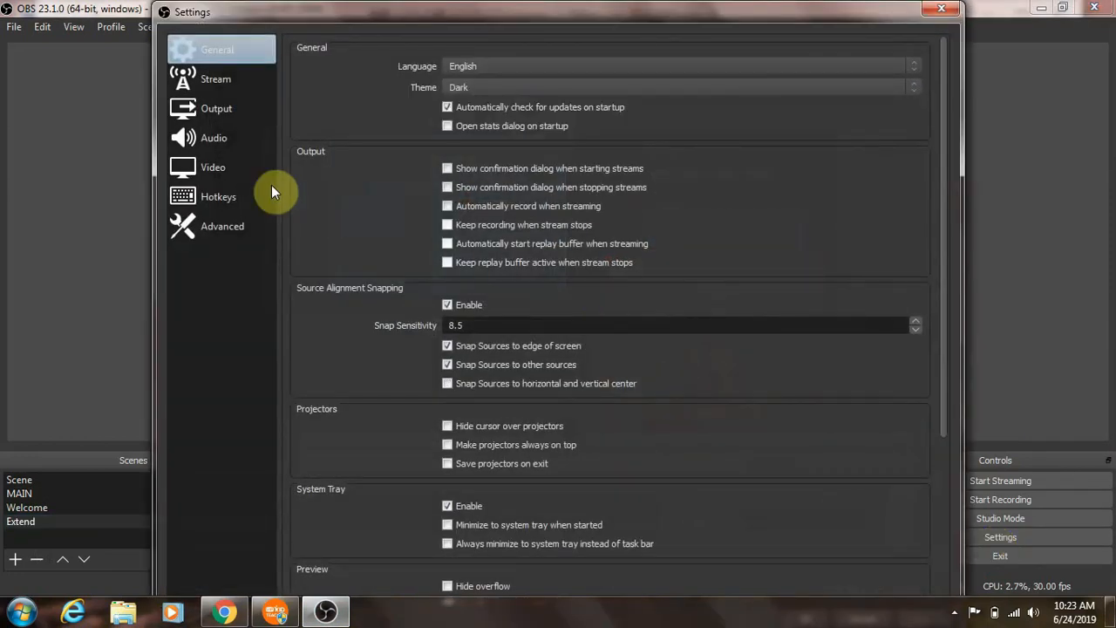
pyautogui.click(229, 196)
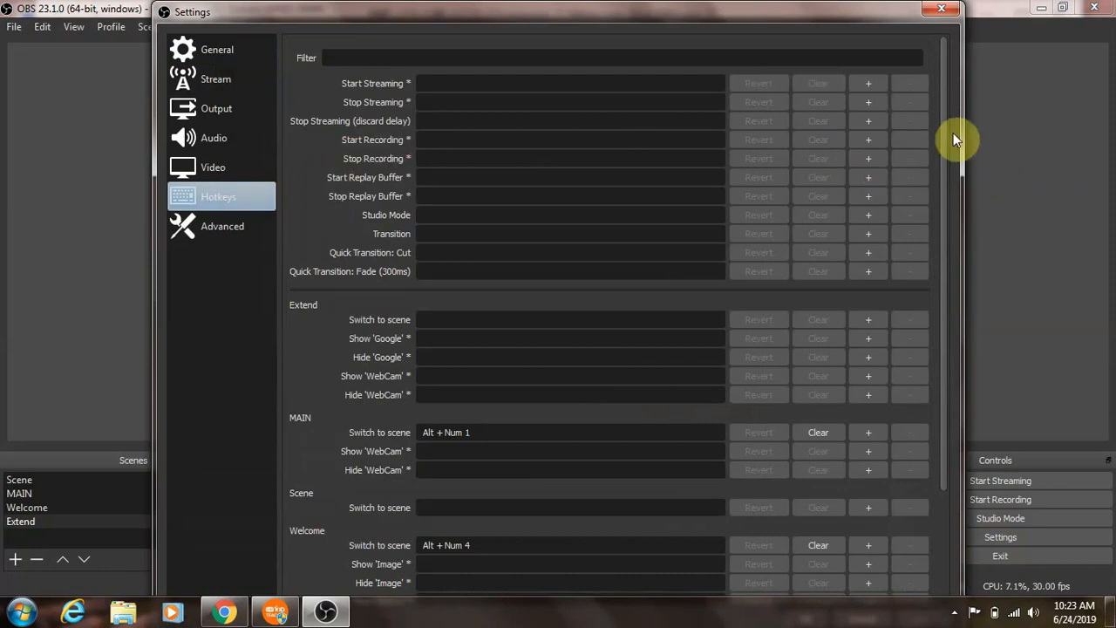
pyautogui.moveTo(944, 135); pyautogui.dragTo(942, 194)
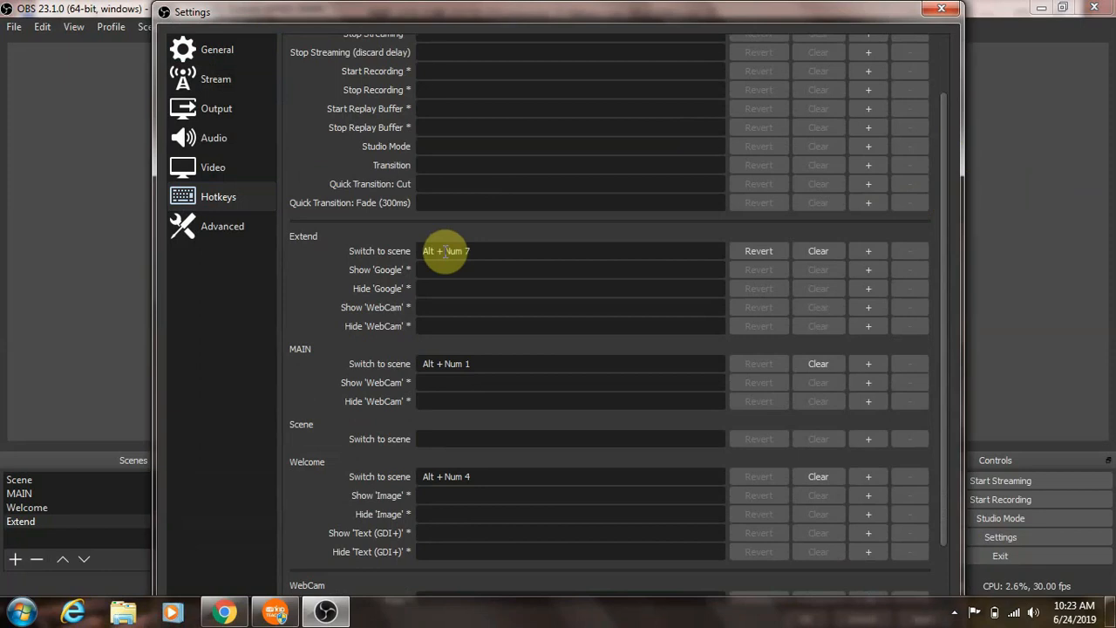
pyautogui.click(941, 10)
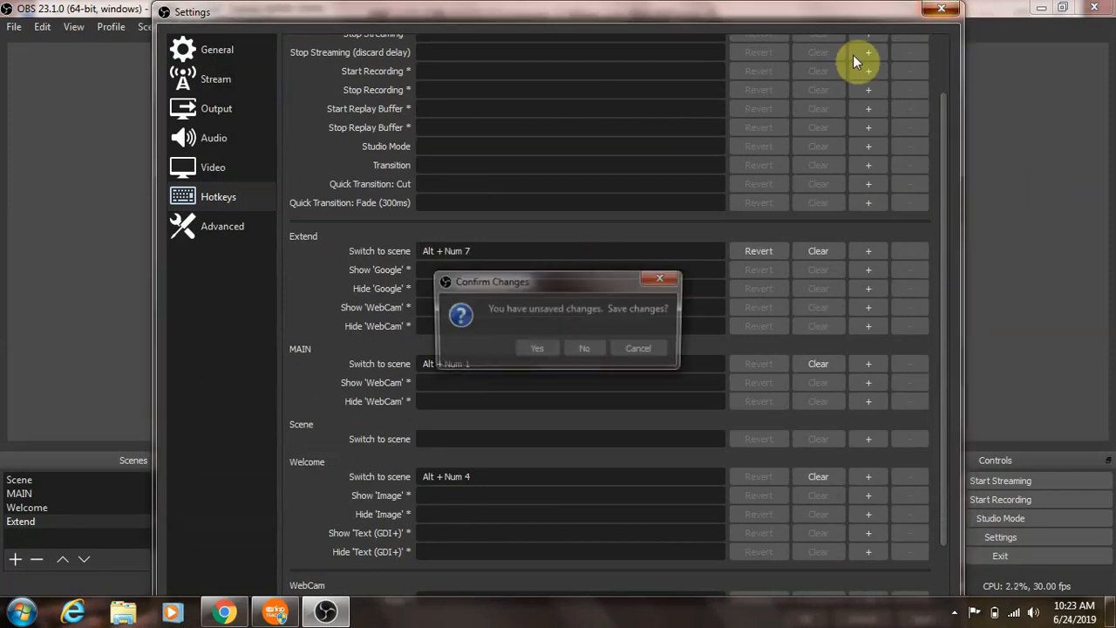
pyautogui.click(541, 348)
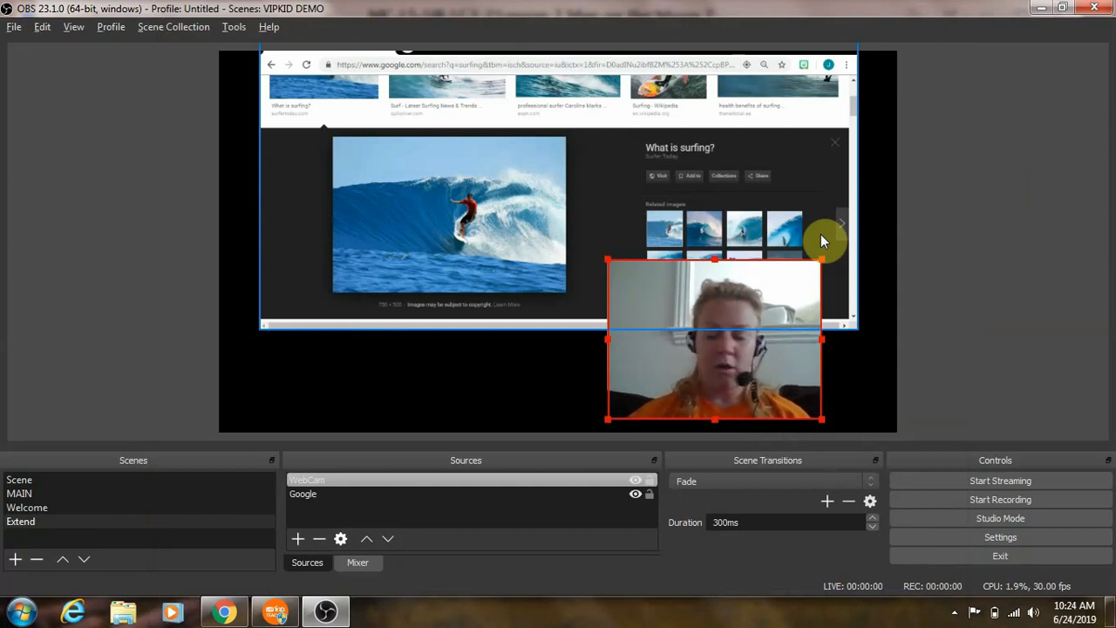
# Test the scene hotkeys by switching to MAIN, Welcome and Extend in turn.
pyautogui.hotkey('ctrl', '2')
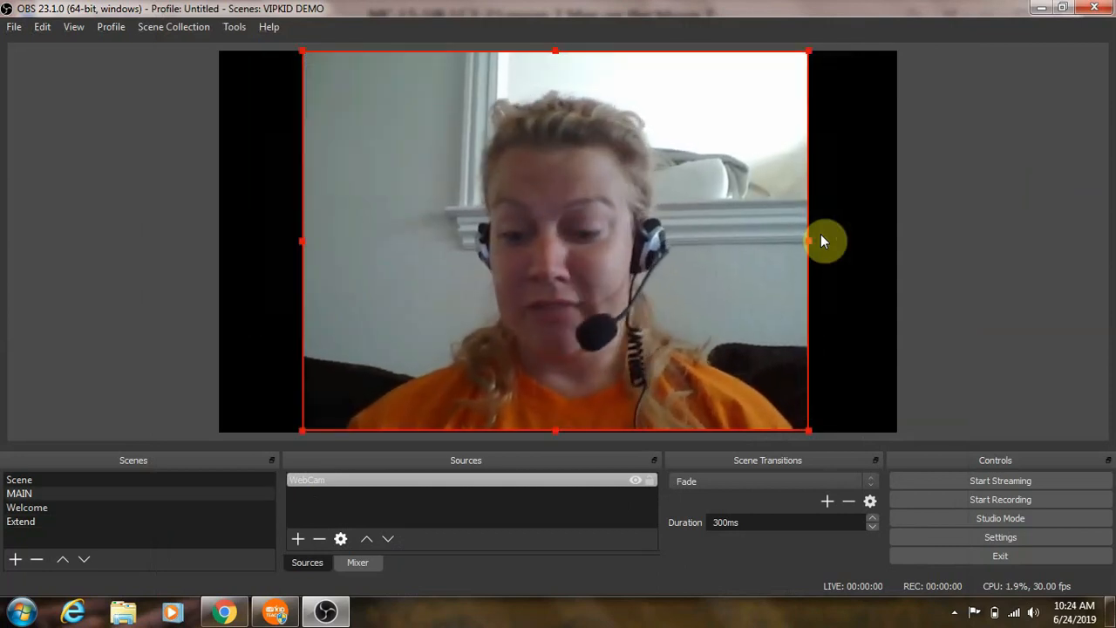
pyautogui.hotkey('ctrl', '3')
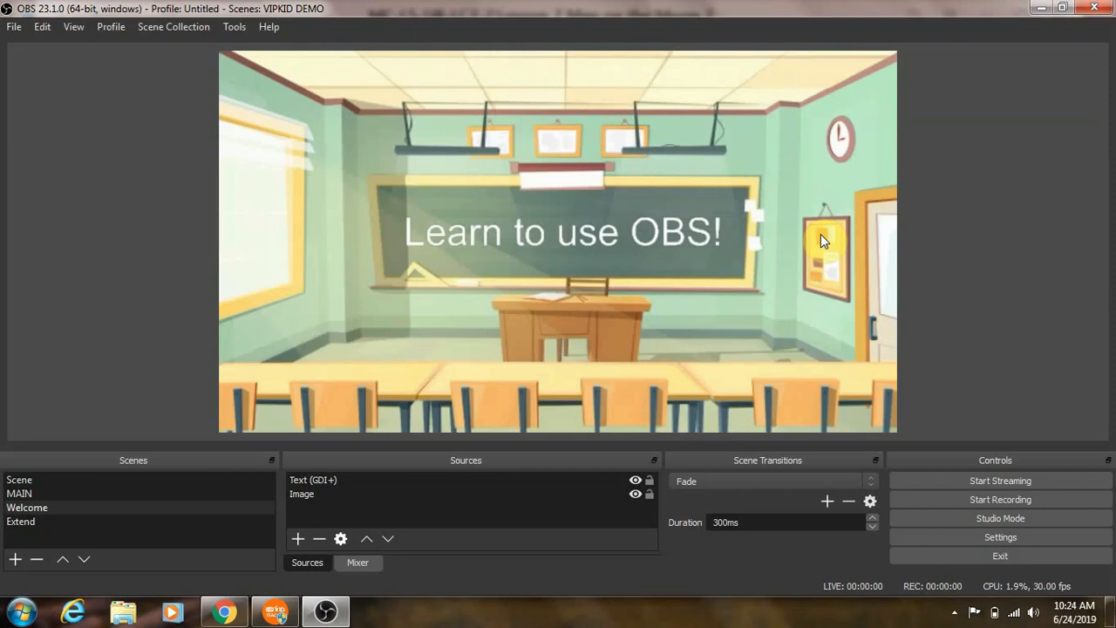
pyautogui.hotkey('ctrl', '4')
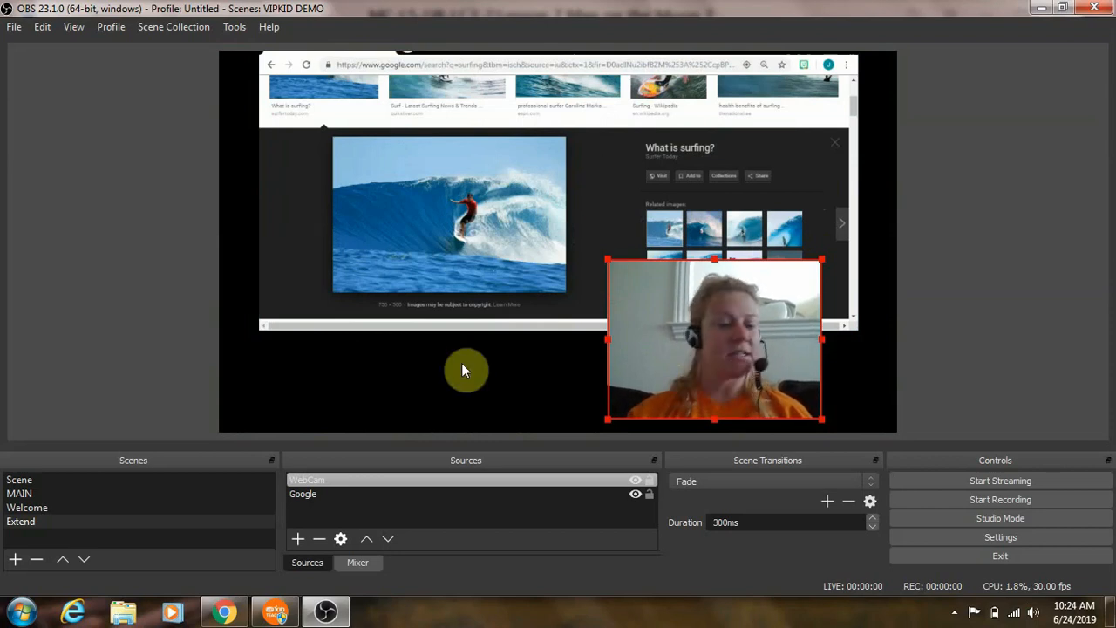
# Add a new Image source to the MAIN scene, named with the teacher's first name.
pyautogui.click(80, 497)
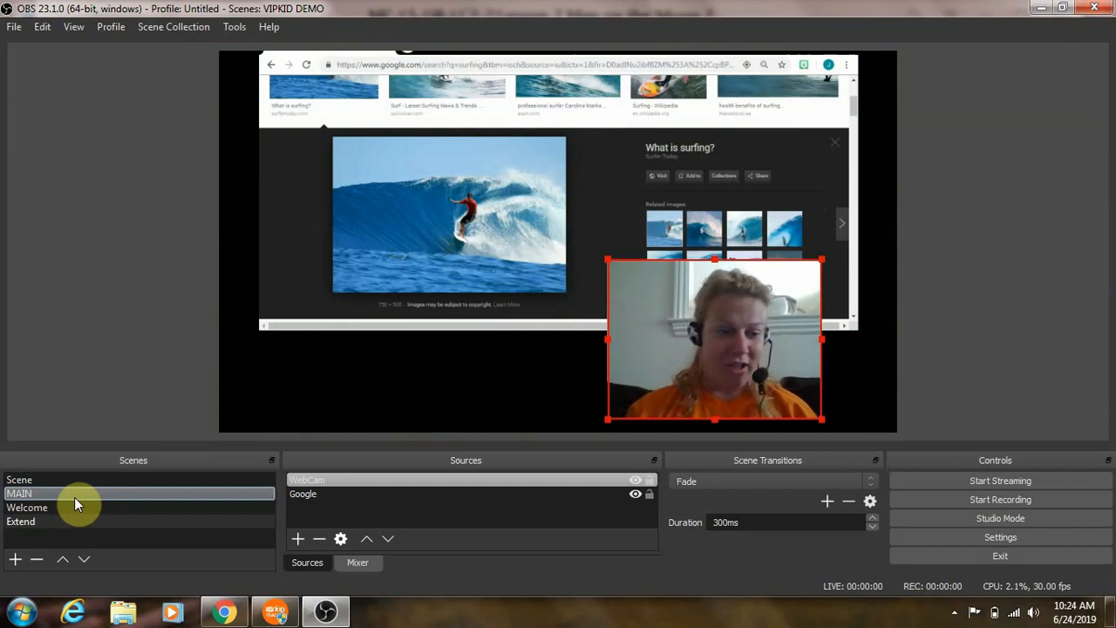
pyautogui.click(74, 497)
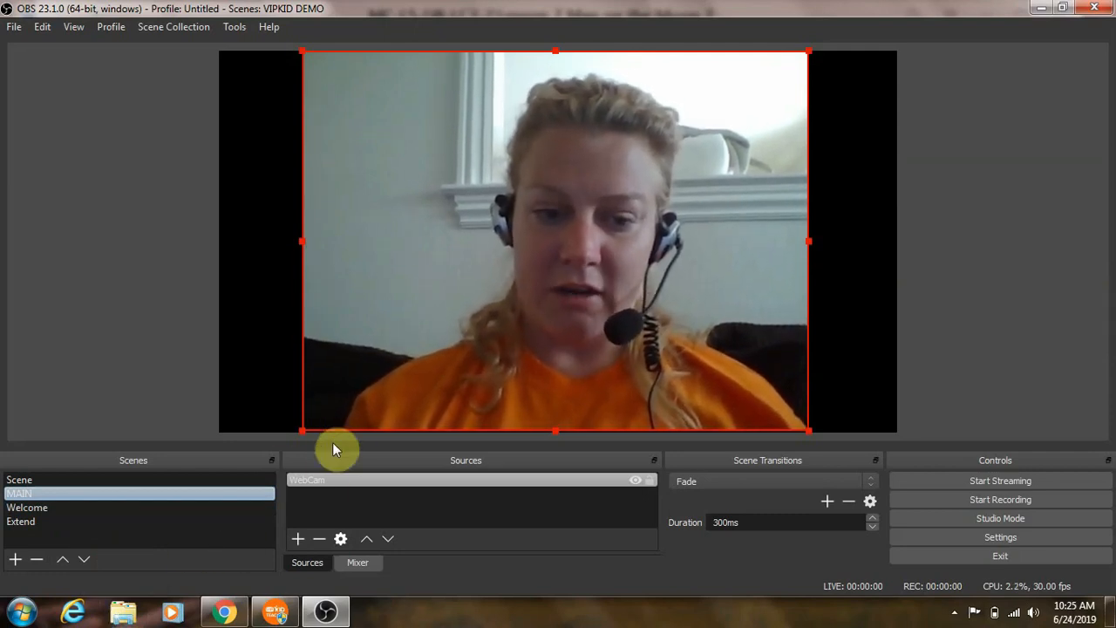
pyautogui.click(294, 537)
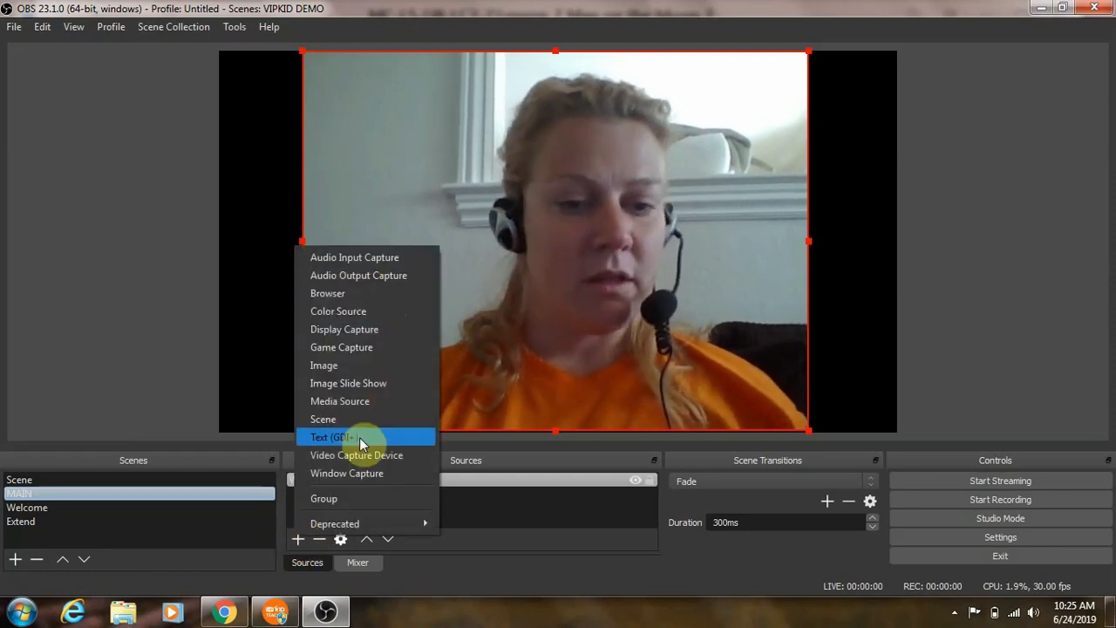
pyautogui.click(365, 364)
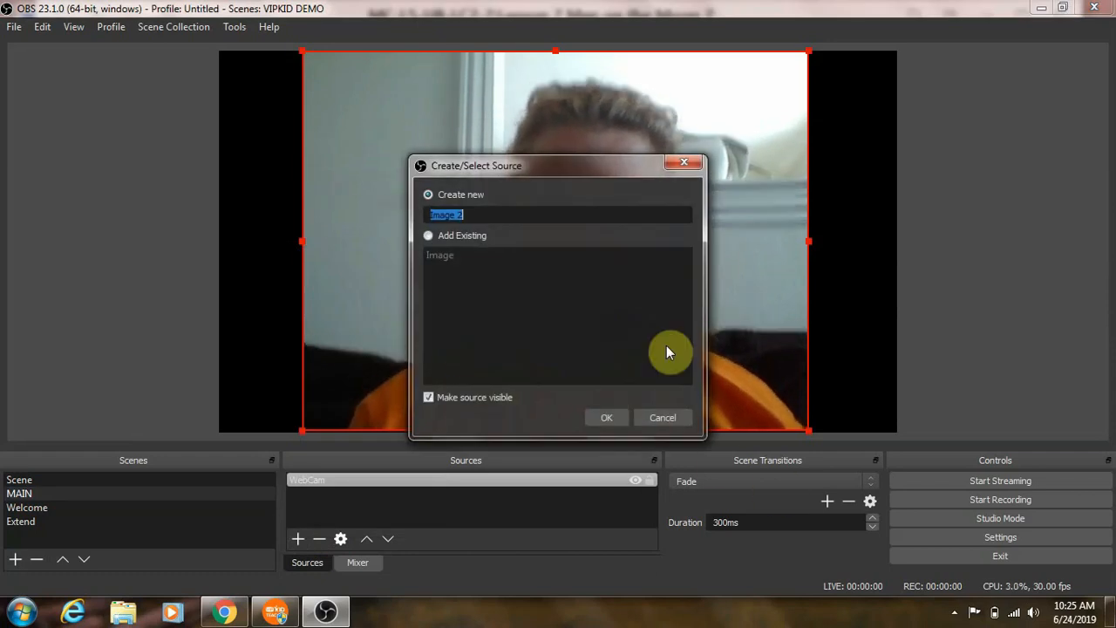
pyautogui.press('BackSpace')
pyautogui.write('Janna')
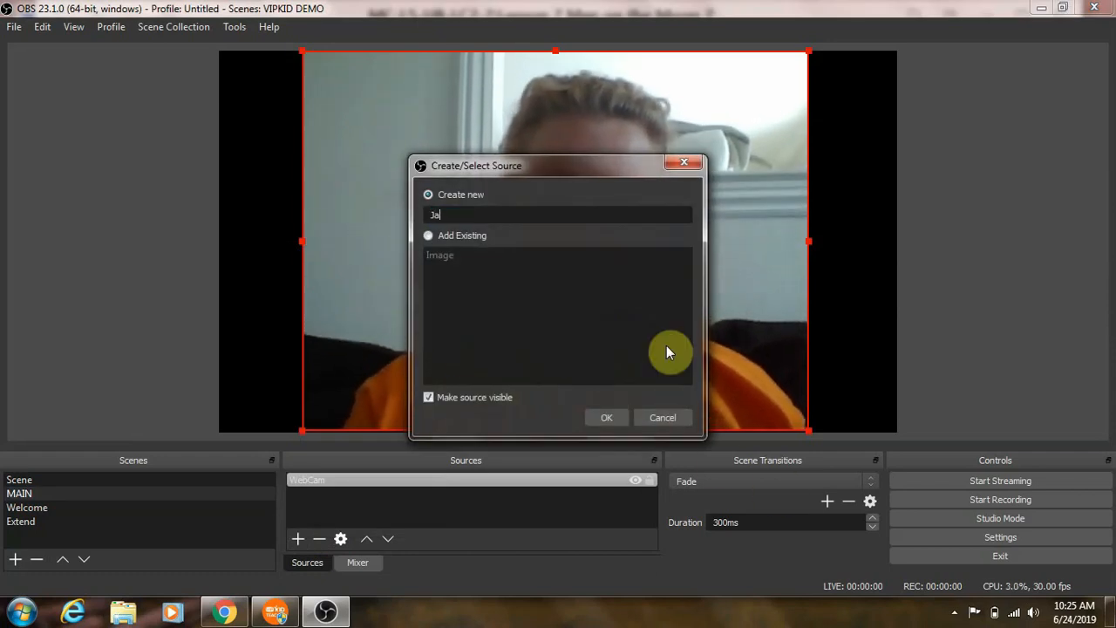
pyautogui.click(602, 415)
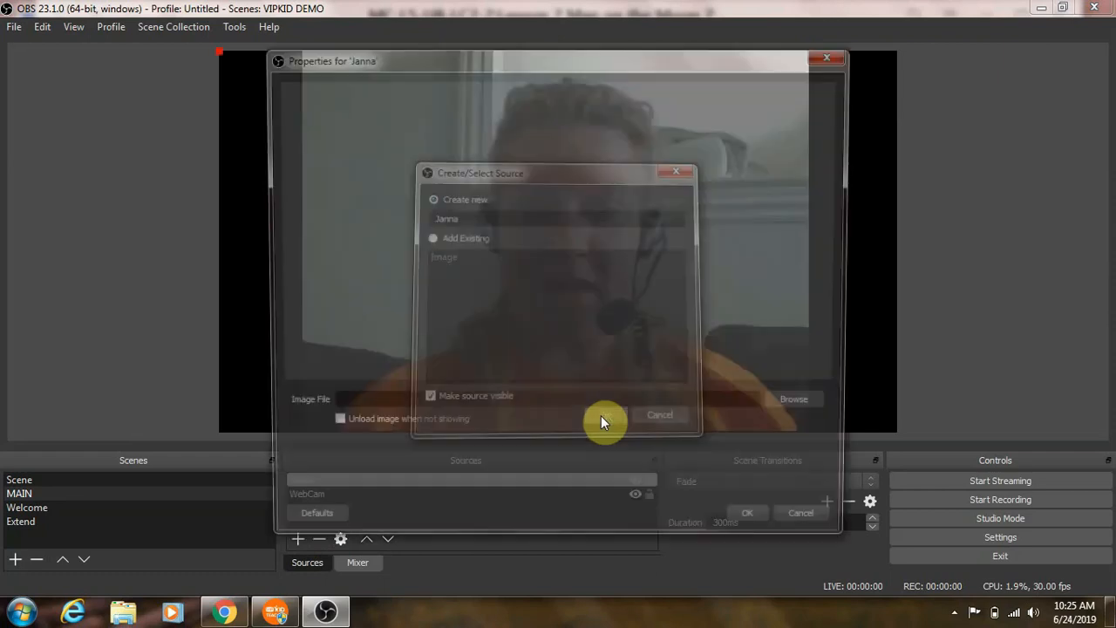
# Load the waving cartoon avatar from the VipKid PNG folder and place it enlarged along the right edge of the webcam picture.
pyautogui.click(803, 407)
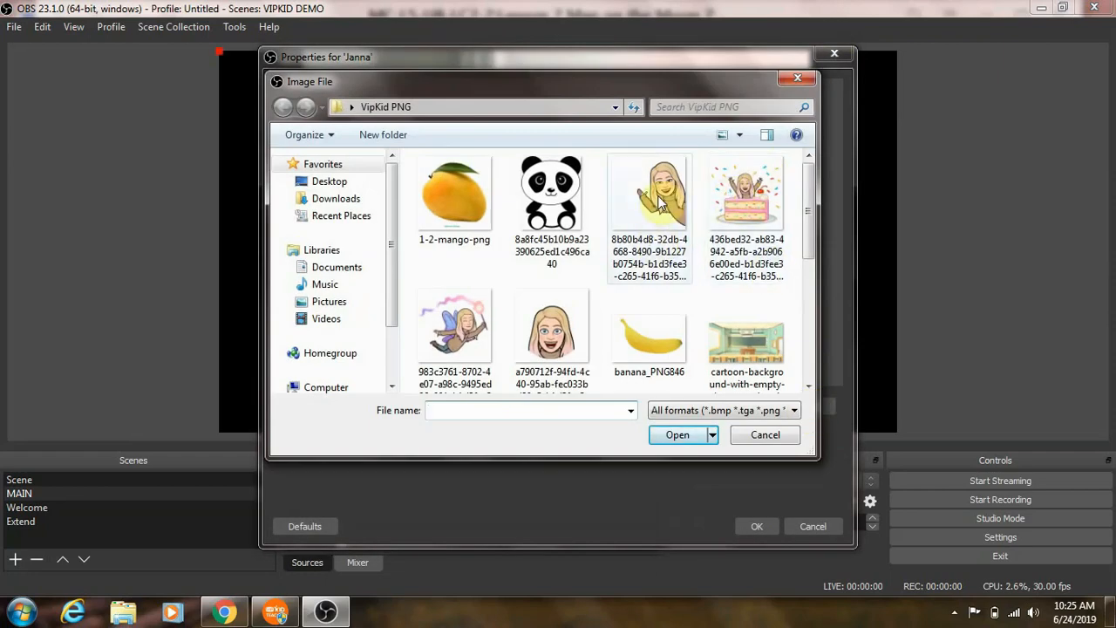
pyautogui.click(659, 203)
pyautogui.click(689, 441)
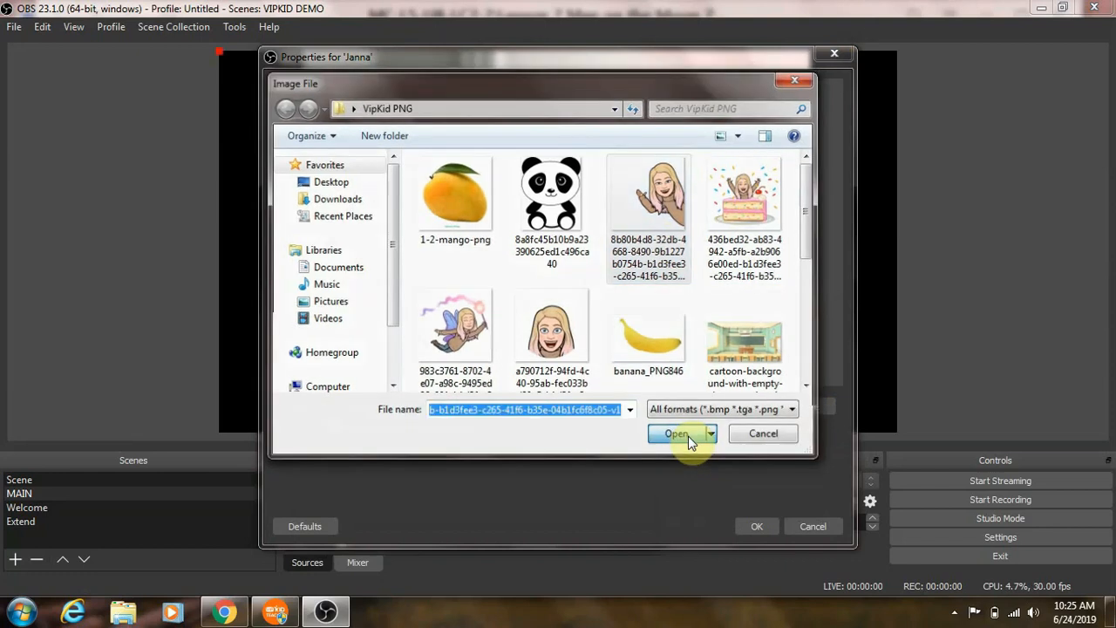
pyautogui.click(757, 526)
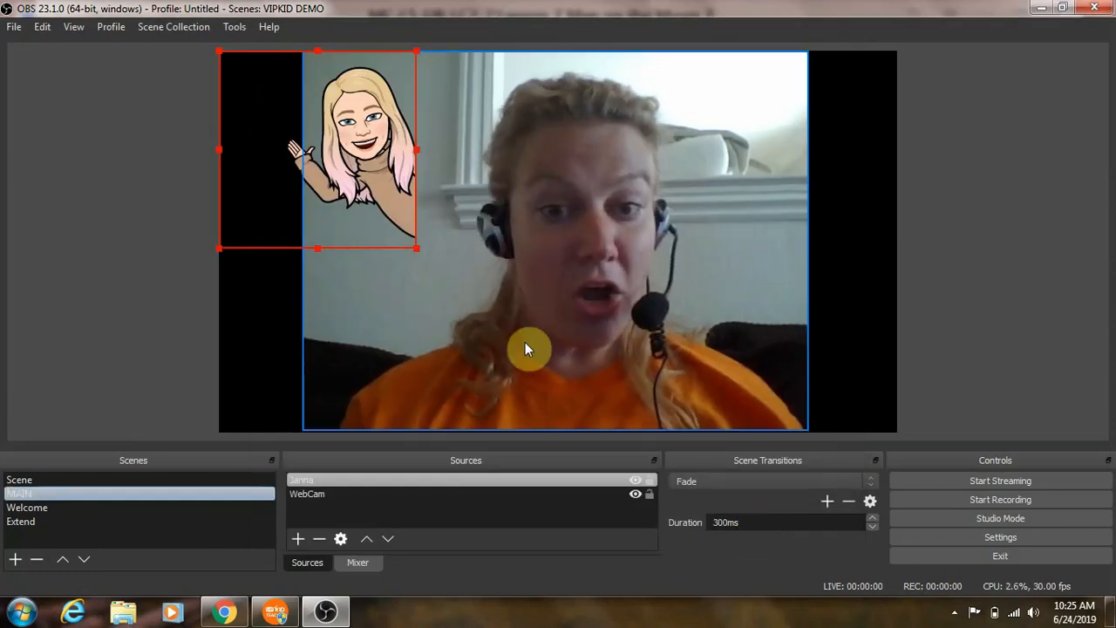
pyautogui.moveTo(368, 209); pyautogui.dragTo(761, 345)
pyautogui.moveTo(615, 198); pyautogui.dragTo(554, 160)
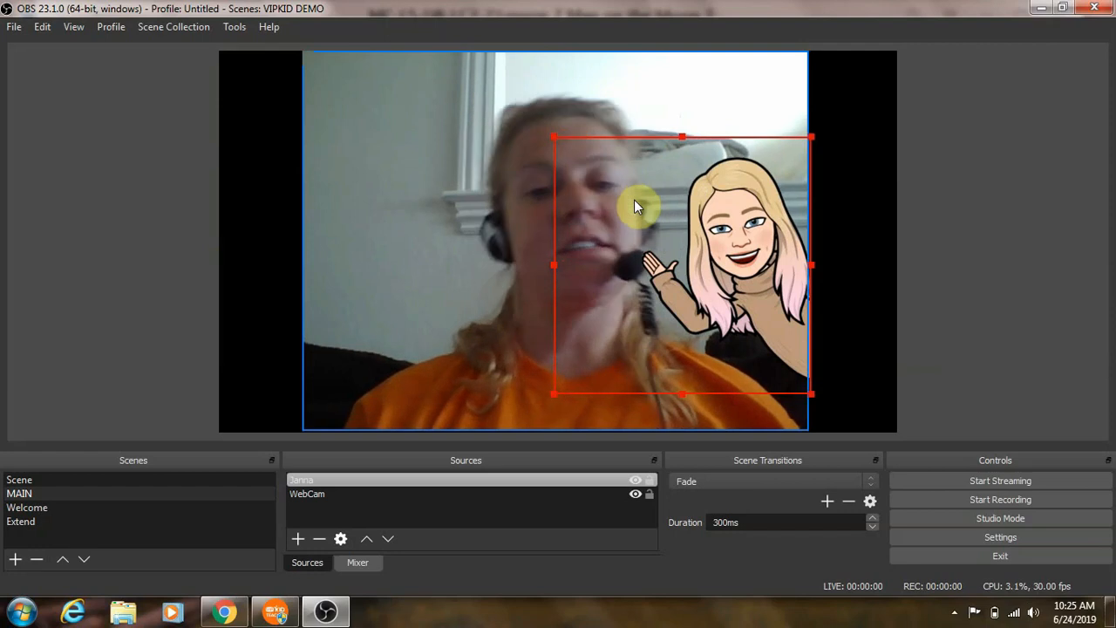
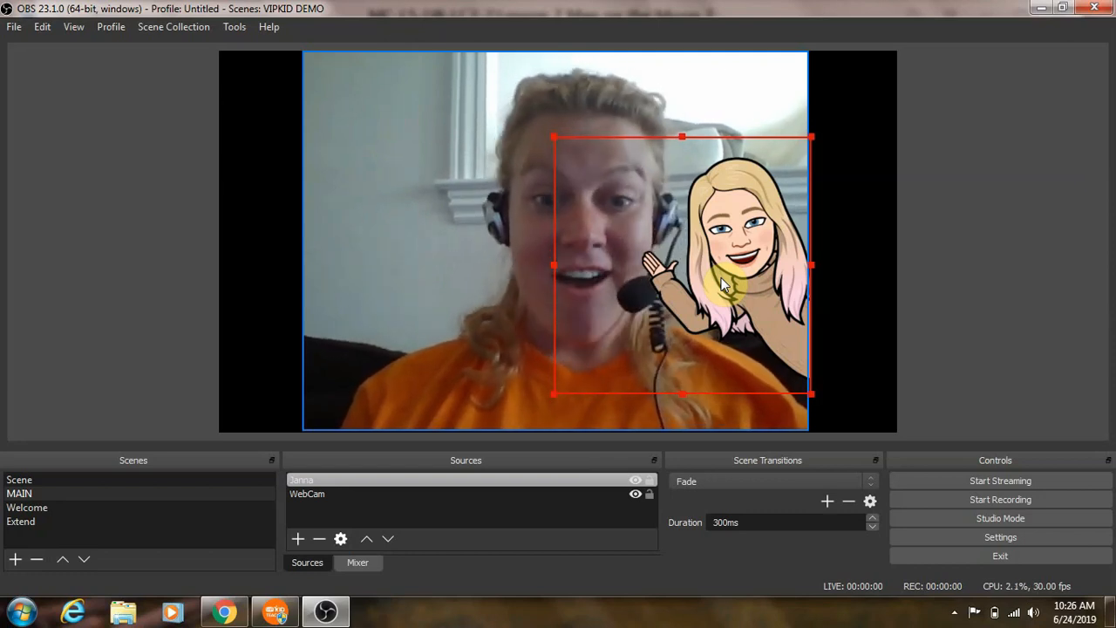
# Assign Ctrl + H as the show hotkey and X as the hide hotkey for the avatar image in MAIN, keeping the settings open.
pyautogui.click(990, 536)
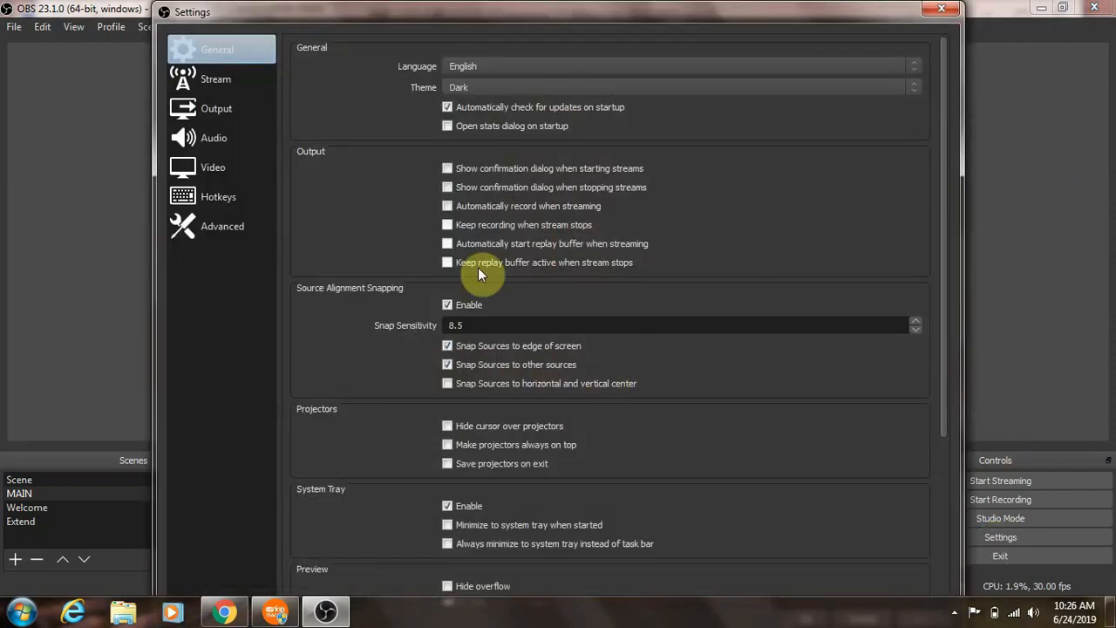
pyautogui.click(233, 201)
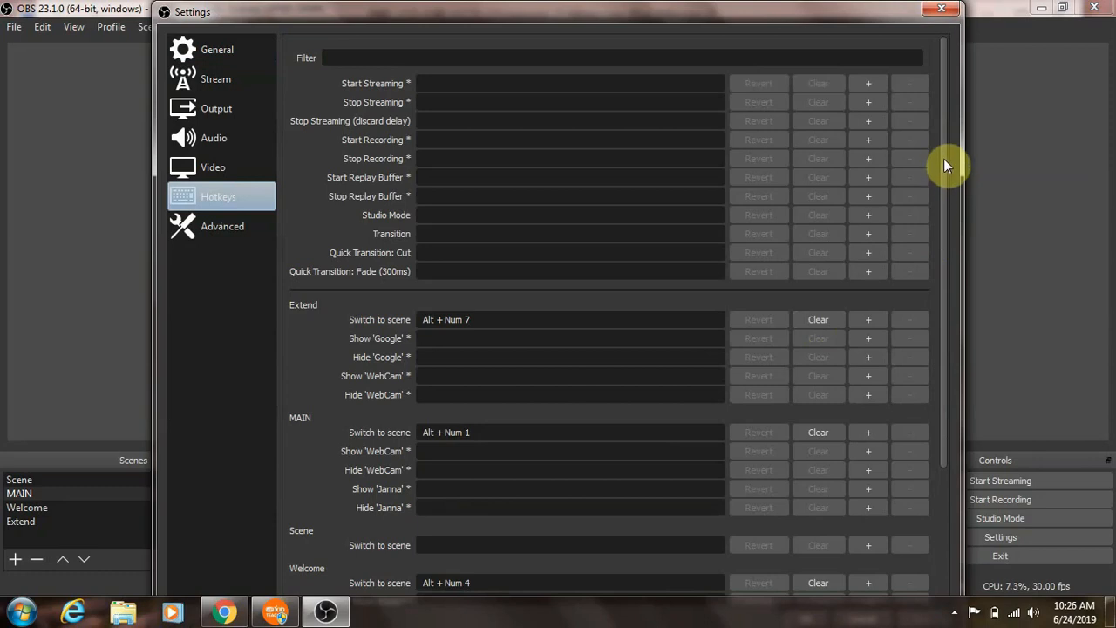
pyautogui.moveTo(942, 150); pyautogui.dragTo(942, 207)
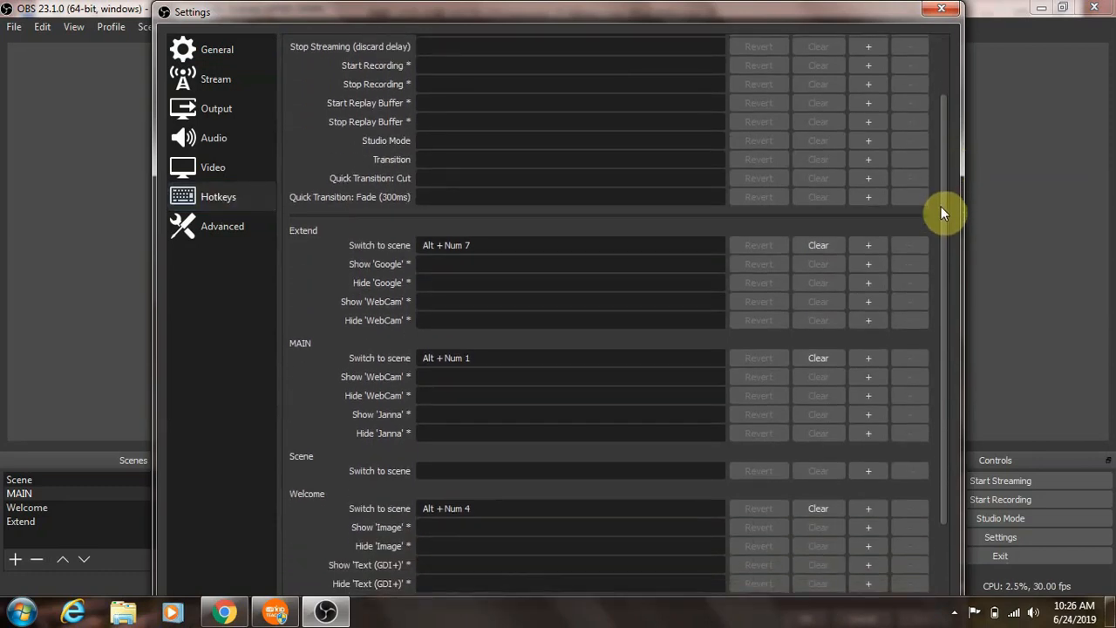
pyautogui.click(429, 415)
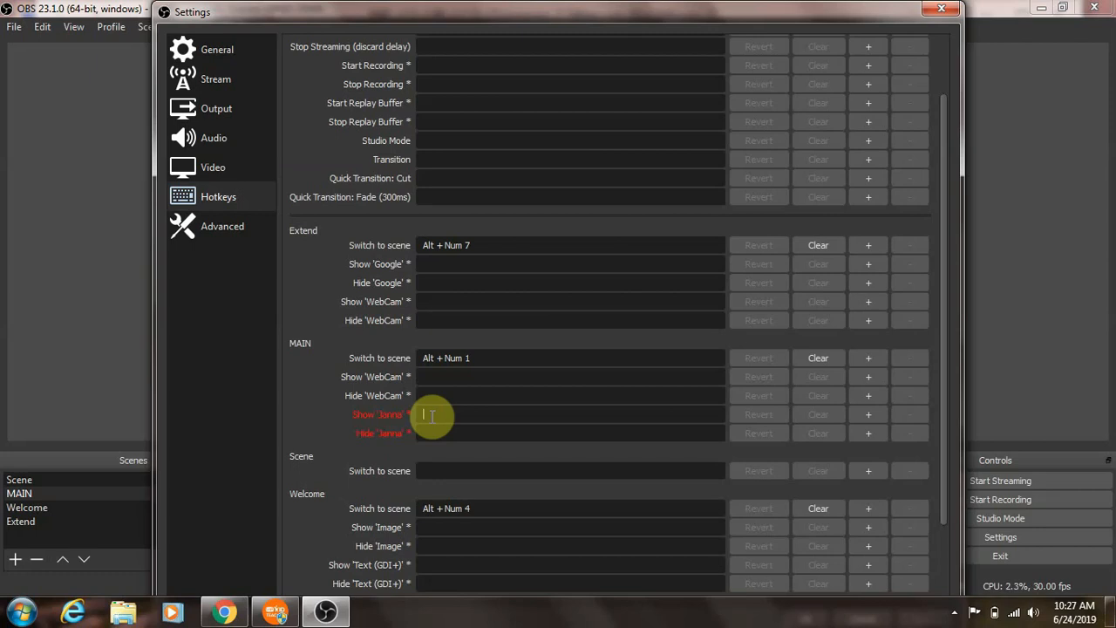
pyautogui.hotkey('ctrl', 'h')
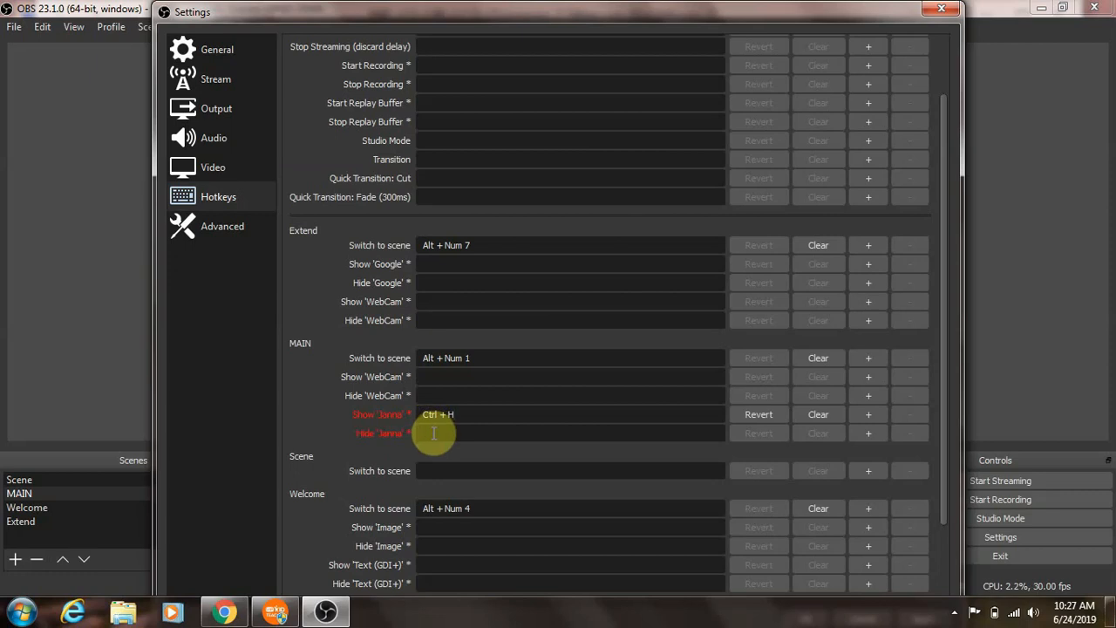
pyautogui.click(433, 433)
pyautogui.press('x')
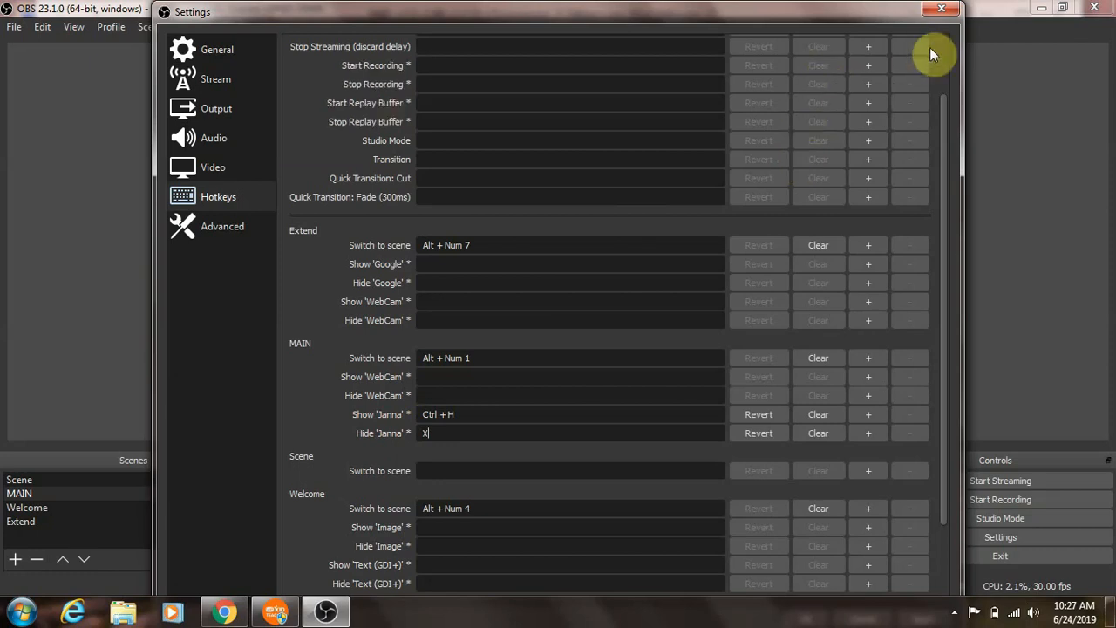
pyautogui.click(939, 10)
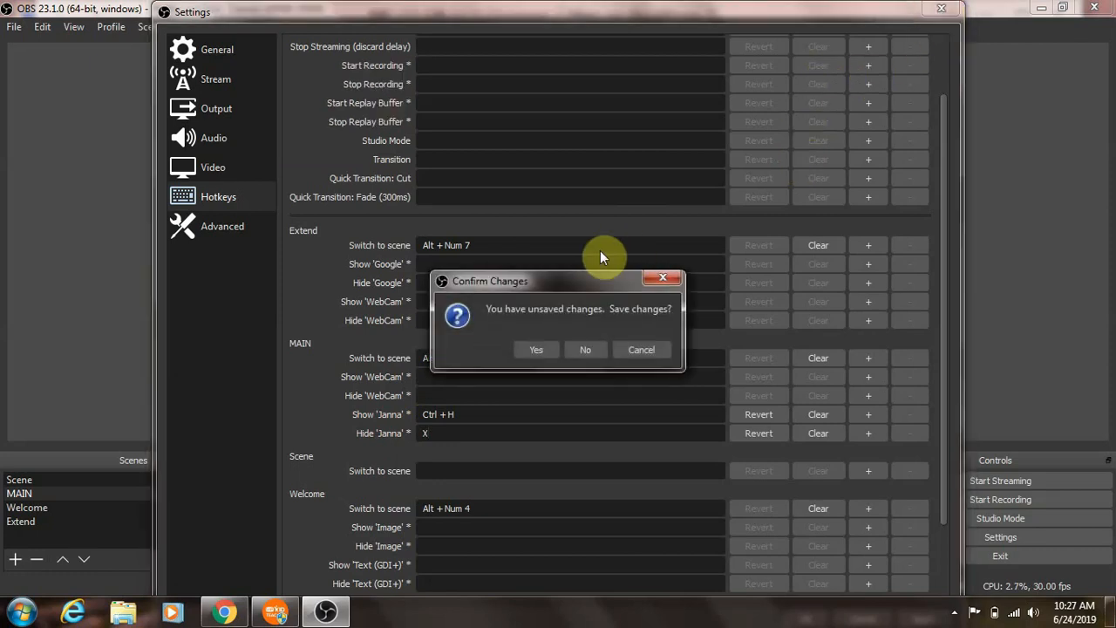
pyautogui.click(663, 277)
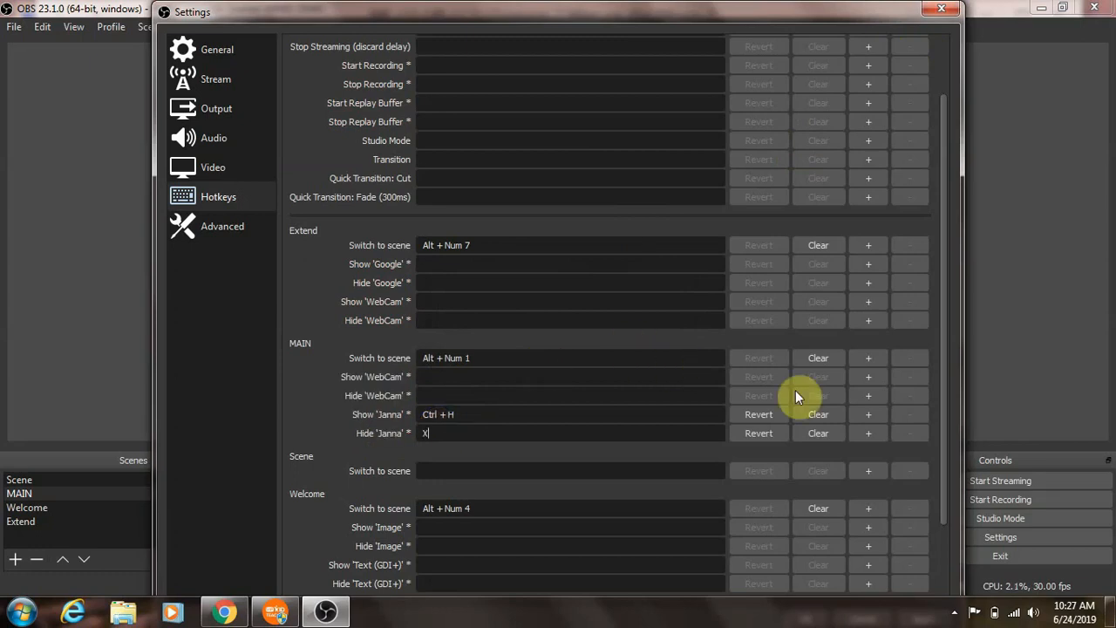
# Add Ctrl + H as a second hide hotkey and Ctrl + A as a second show hotkey for the avatar, and save the settings.
pyautogui.click(852, 434)
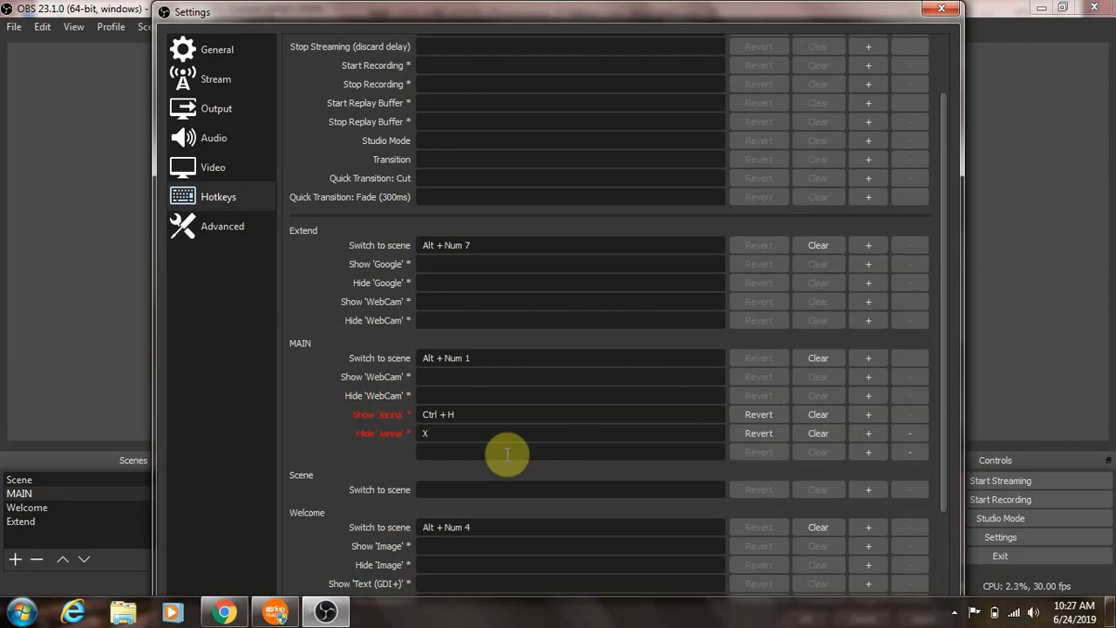
pyautogui.hotkey('ctrl', 'h')
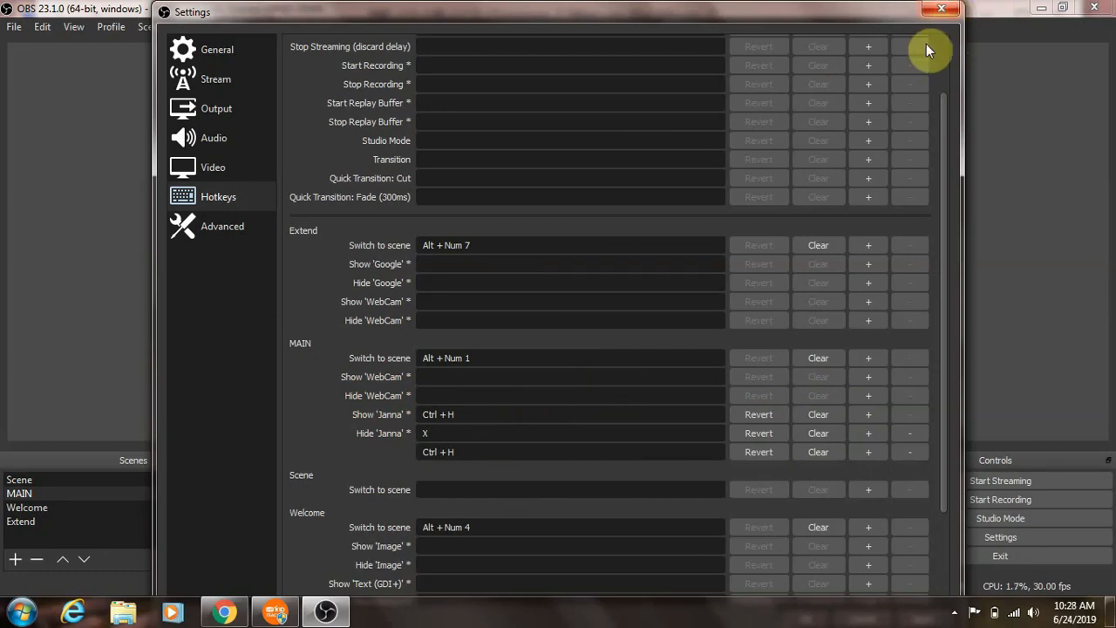
pyautogui.click(865, 414)
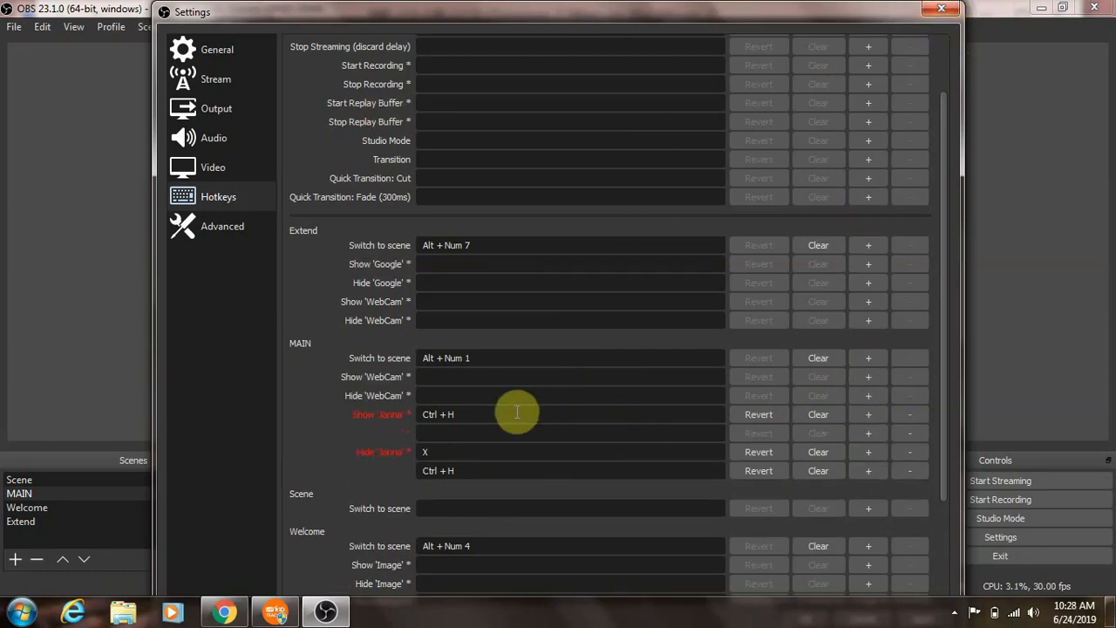
pyautogui.hotkey('ctrl', 'a')
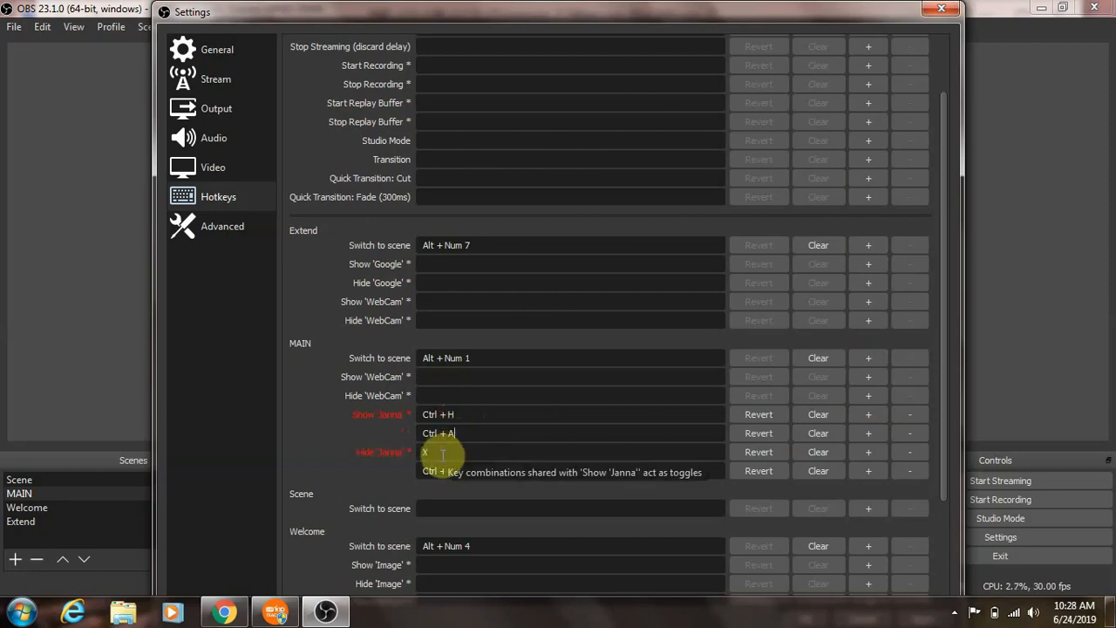
pyautogui.click(941, 11)
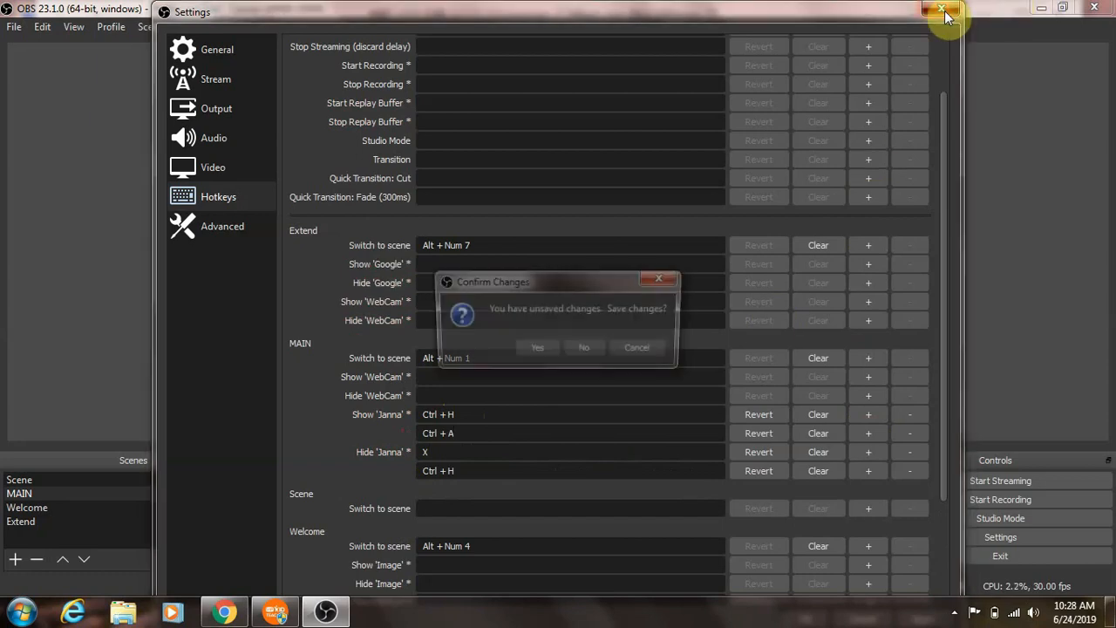
pyautogui.click(537, 350)
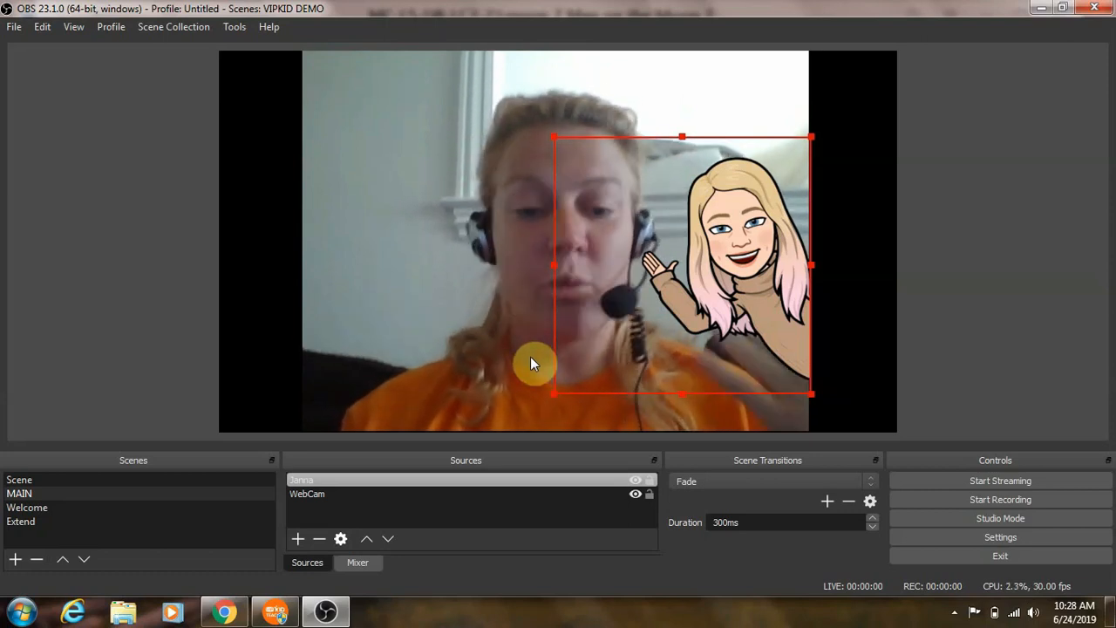
# Switch to the VIPKID classroom to test the avatar's show and hide hotkeys on the camera feed, and return to OBS.
pyautogui.click(277, 614)
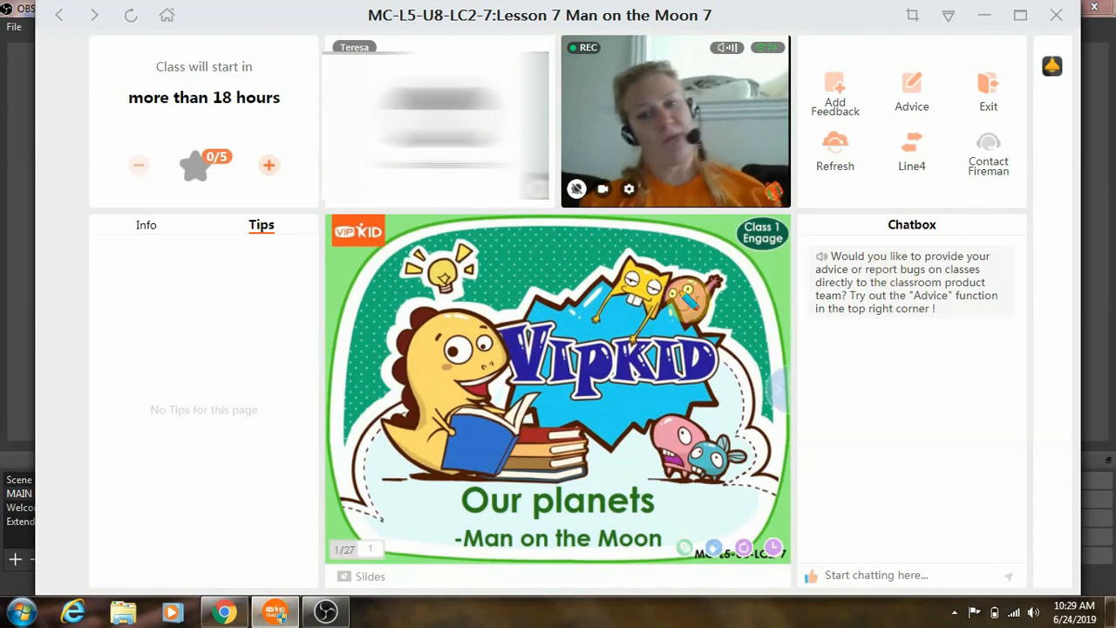
pyautogui.click(327, 611)
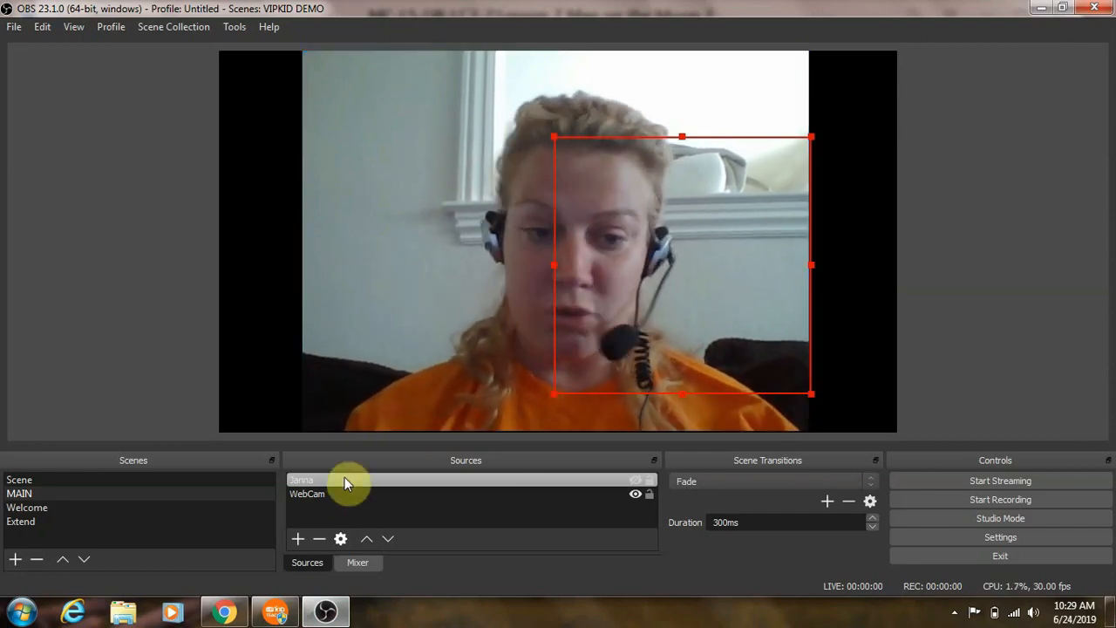
# Add a new Image source with the default name to the MAIN scene, using banana_PNG846 from the VipKid PNG folder.
pyautogui.click(297, 539)
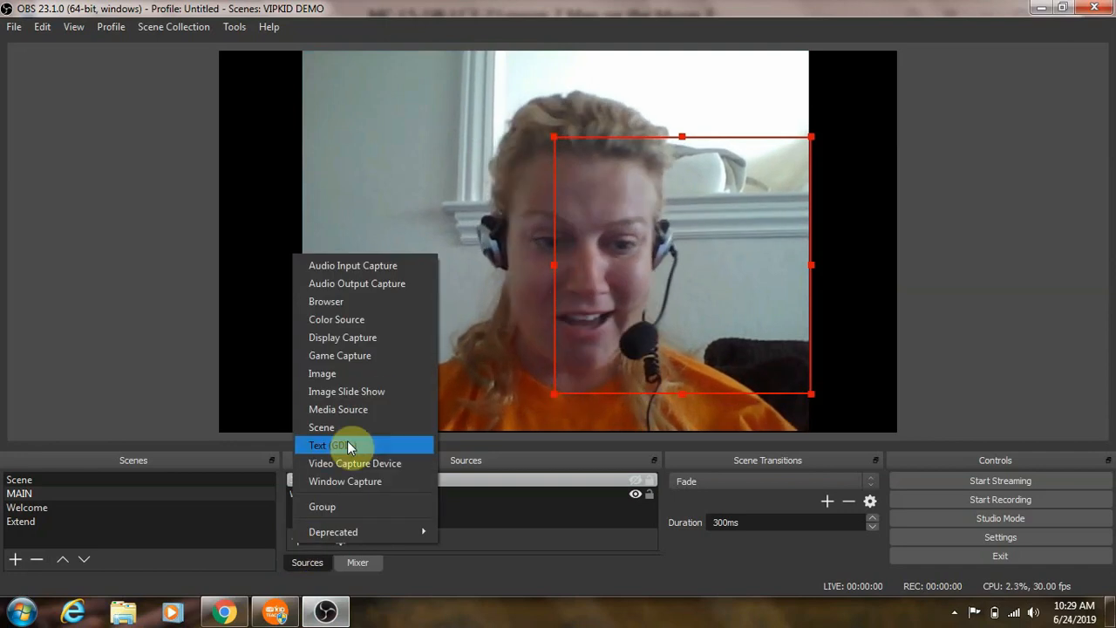
pyautogui.click(381, 373)
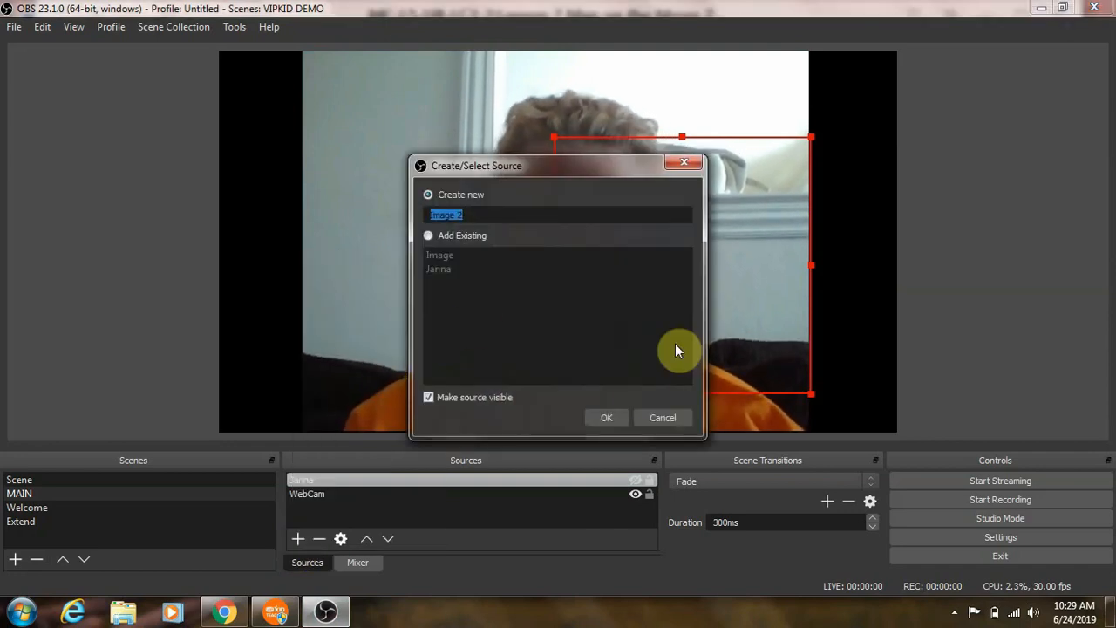
pyautogui.click(604, 417)
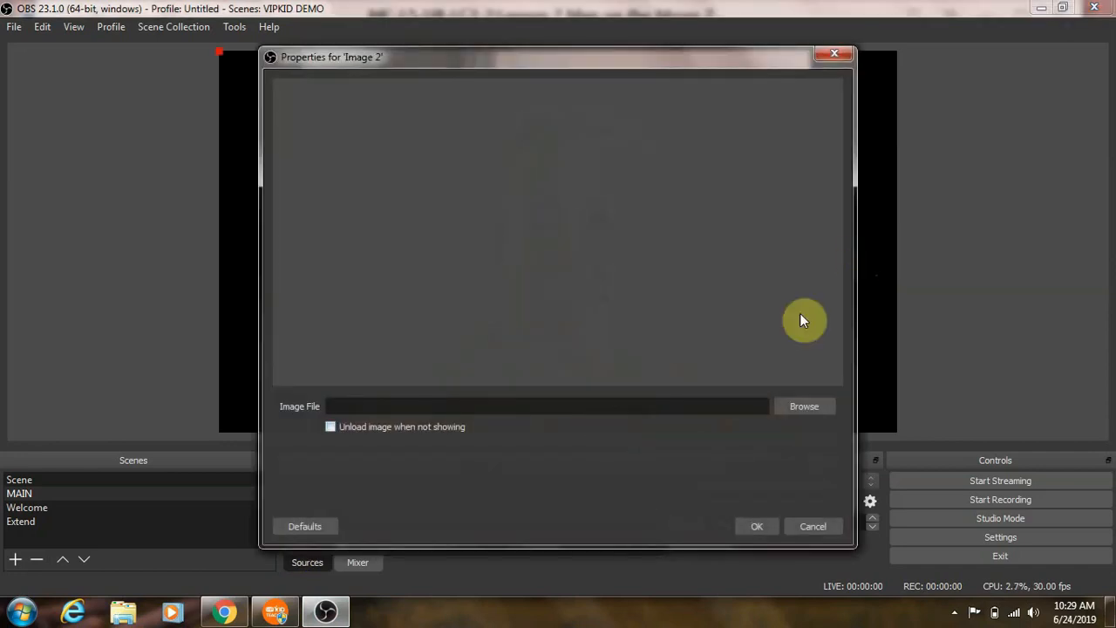
pyautogui.click(802, 407)
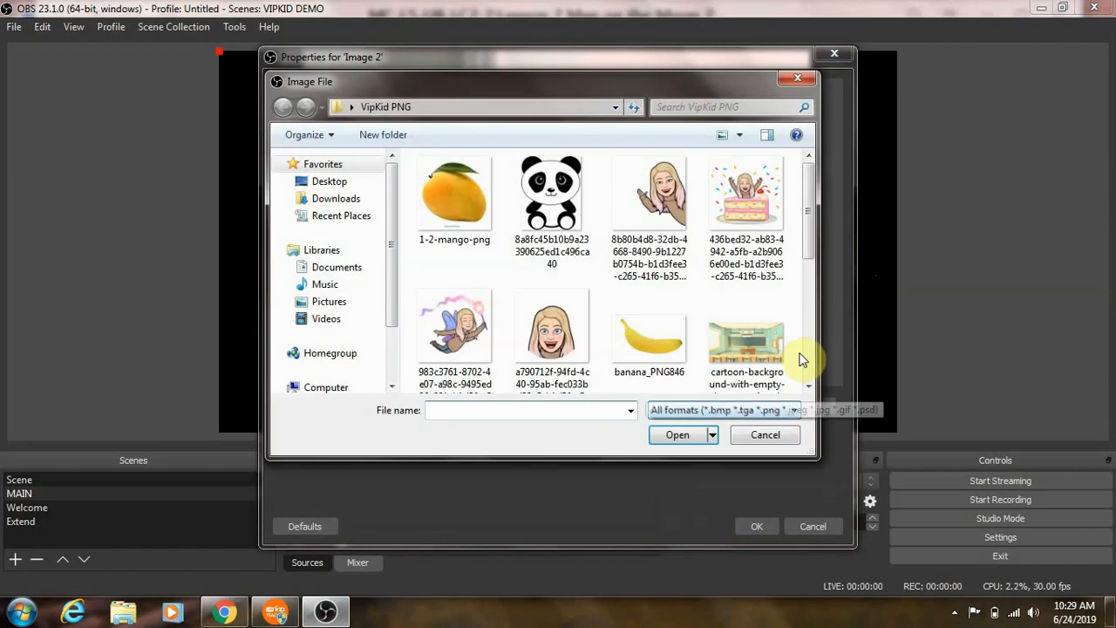
pyautogui.moveTo(807, 212); pyautogui.dragTo(806, 245)
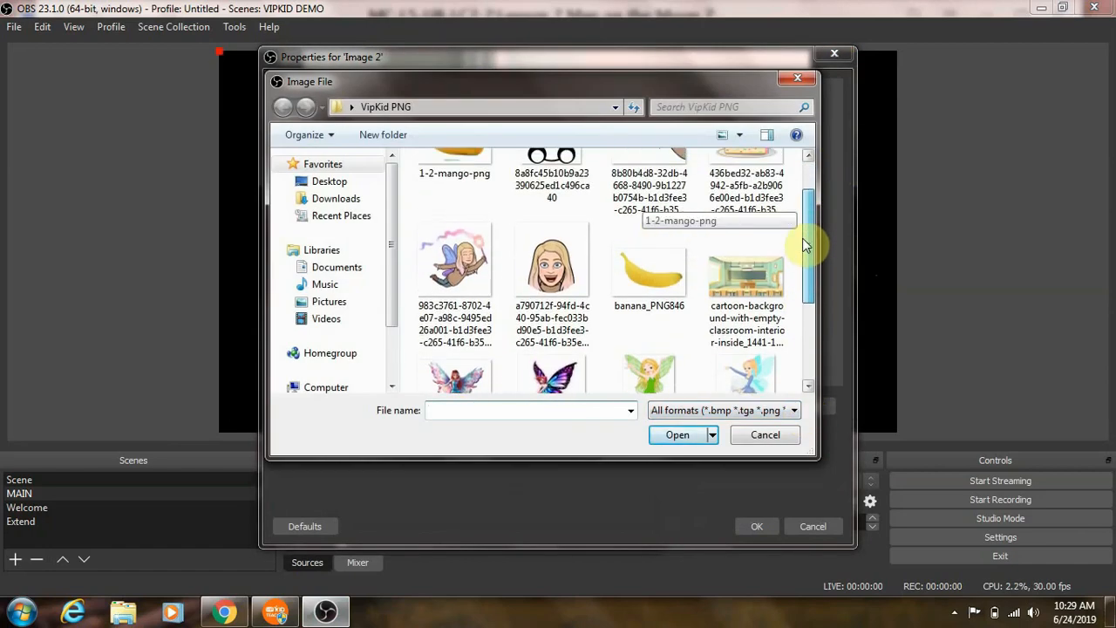
pyautogui.click(656, 300)
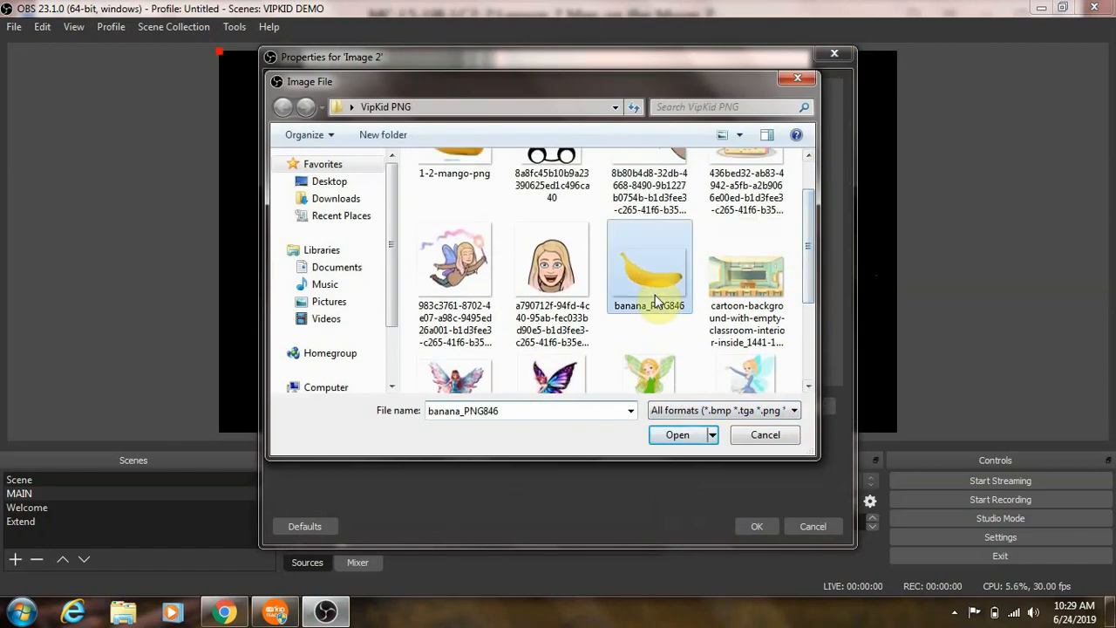
pyautogui.click(688, 436)
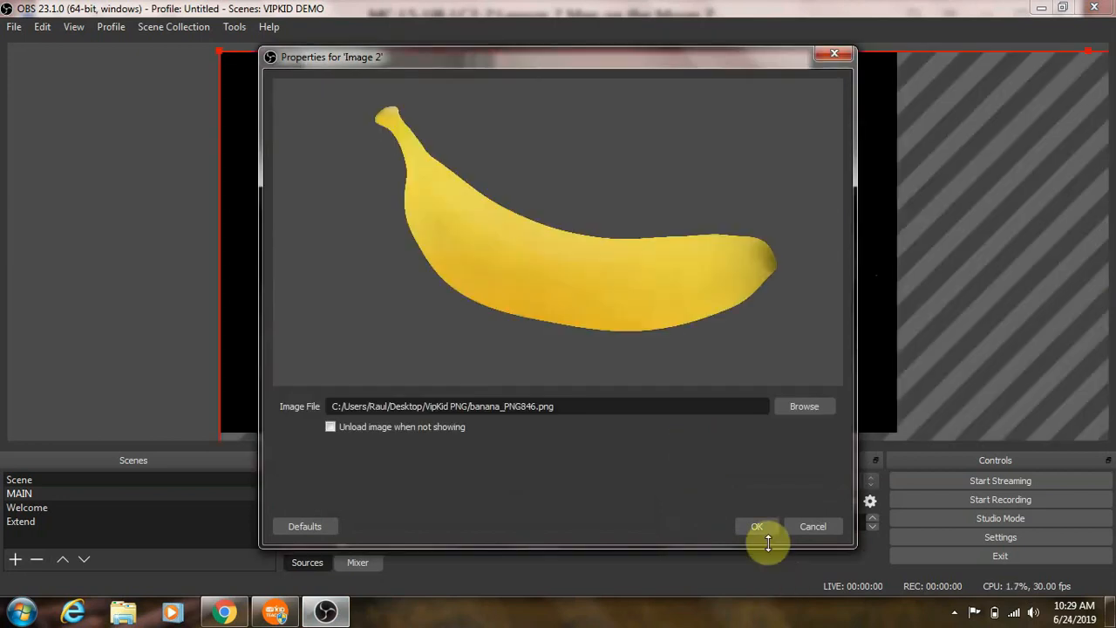
pyautogui.click(757, 526)
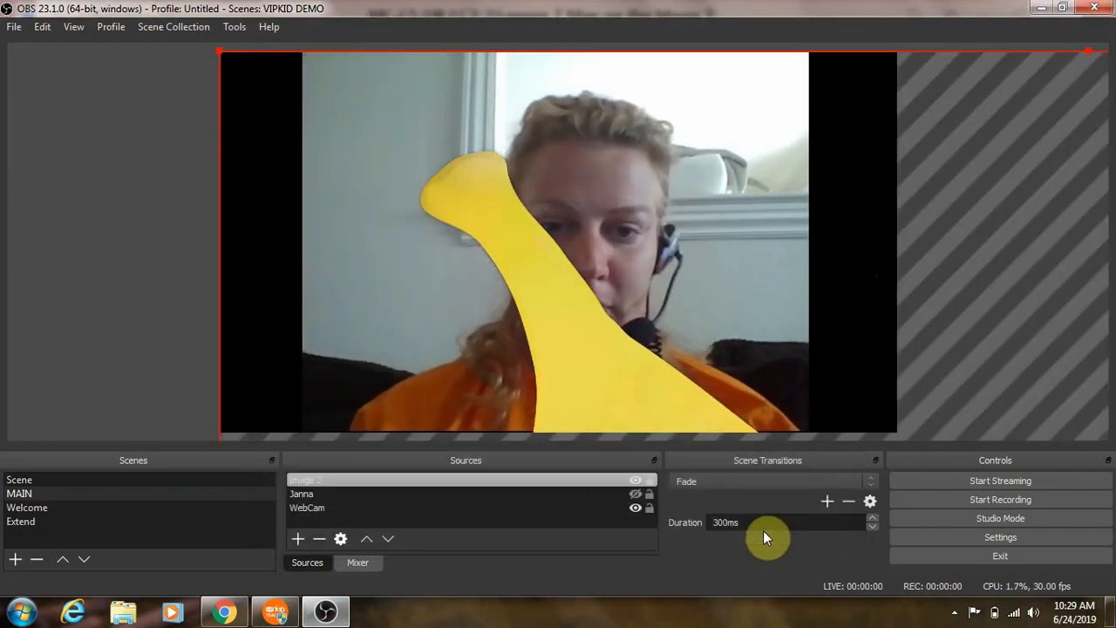
# Shrink the banana image to fit and place it in the lower left part of the webcam picture, beside the avatar's area.
pyautogui.moveTo(221, 53); pyautogui.dragTo(567, 259)
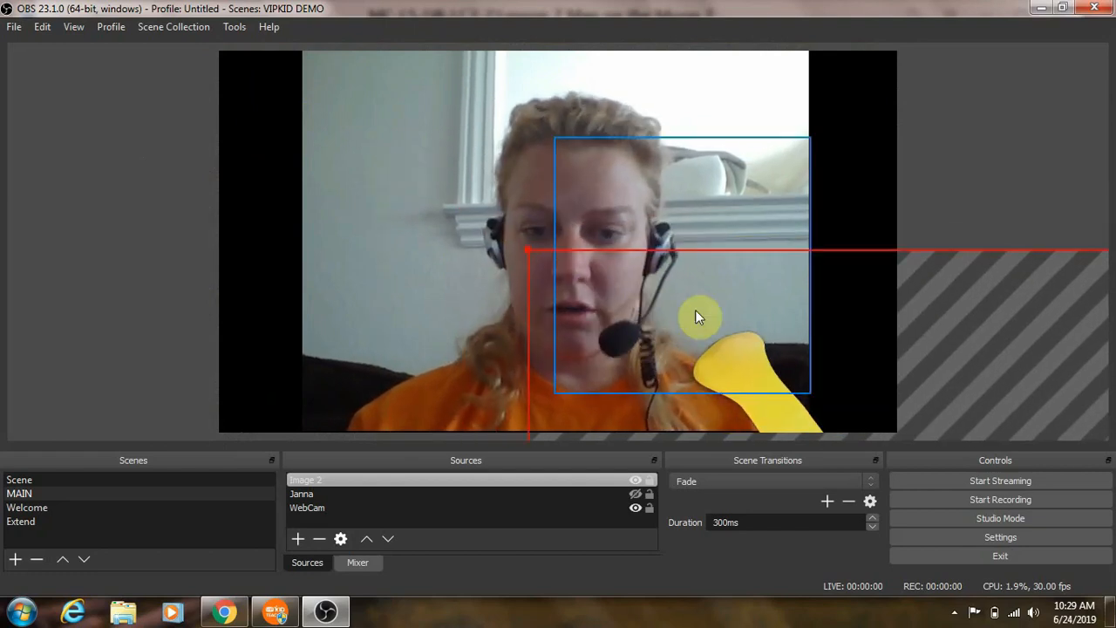
pyautogui.moveTo(552, 299); pyautogui.dragTo(564, 249)
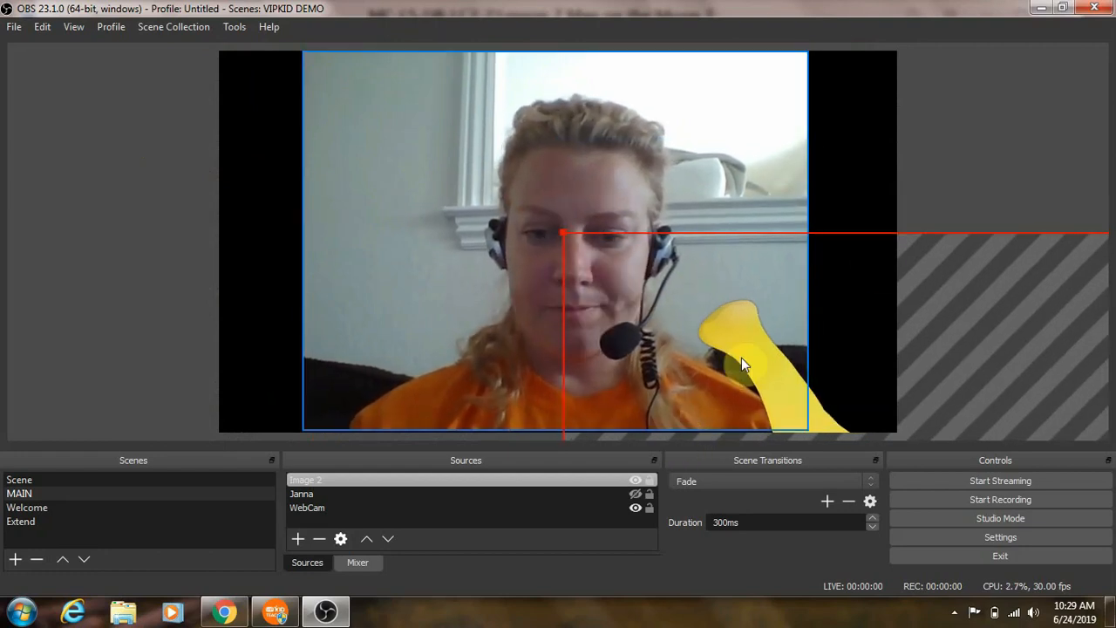
pyautogui.moveTo(874, 261); pyautogui.dragTo(550, 110)
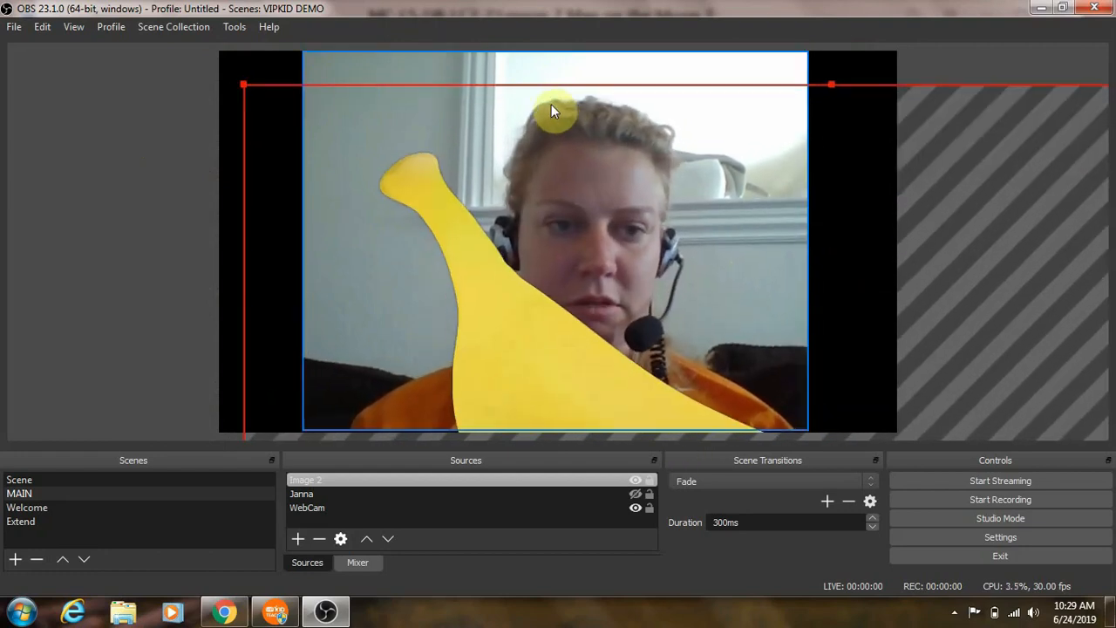
pyautogui.moveTo(246, 86); pyautogui.dragTo(398, 164)
pyautogui.moveTo(548, 264); pyautogui.dragTo(401, 328)
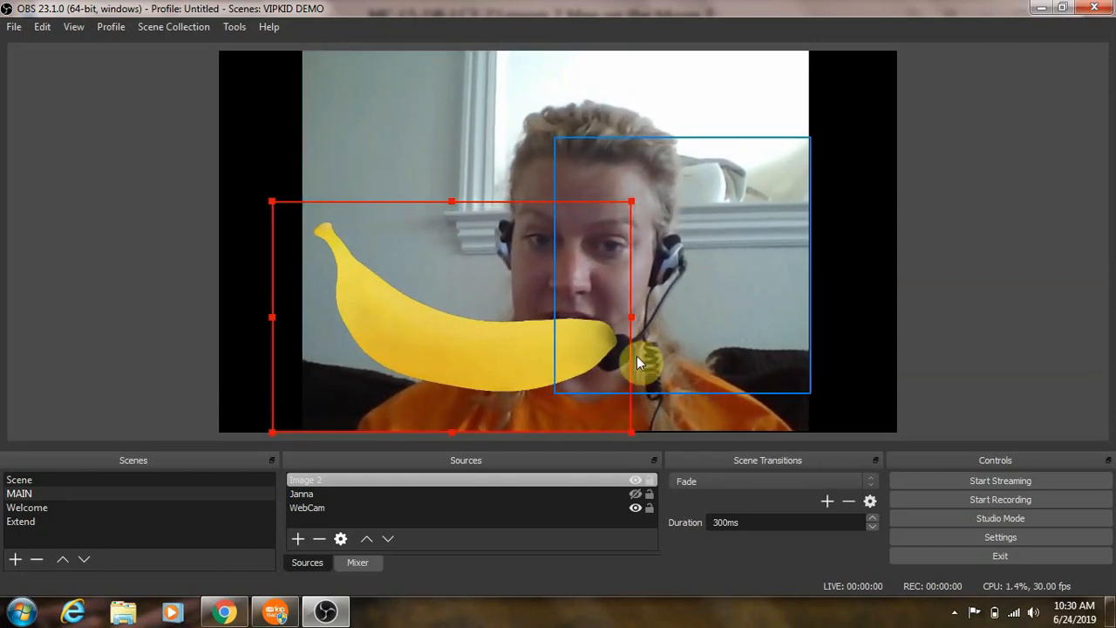
pyautogui.click(718, 284)
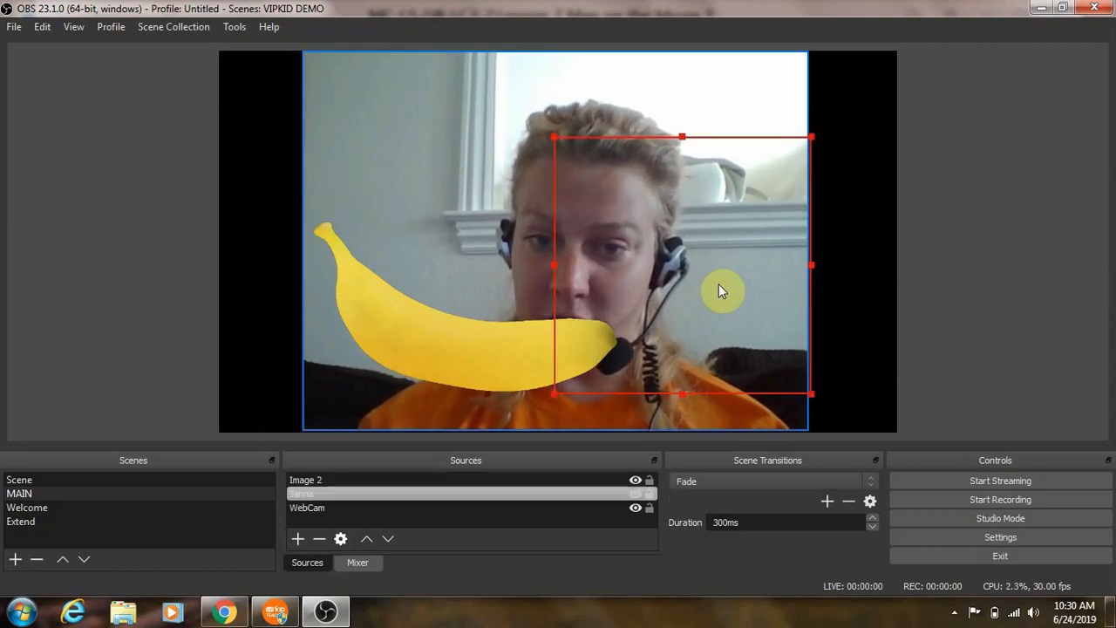
pyautogui.click(497, 360)
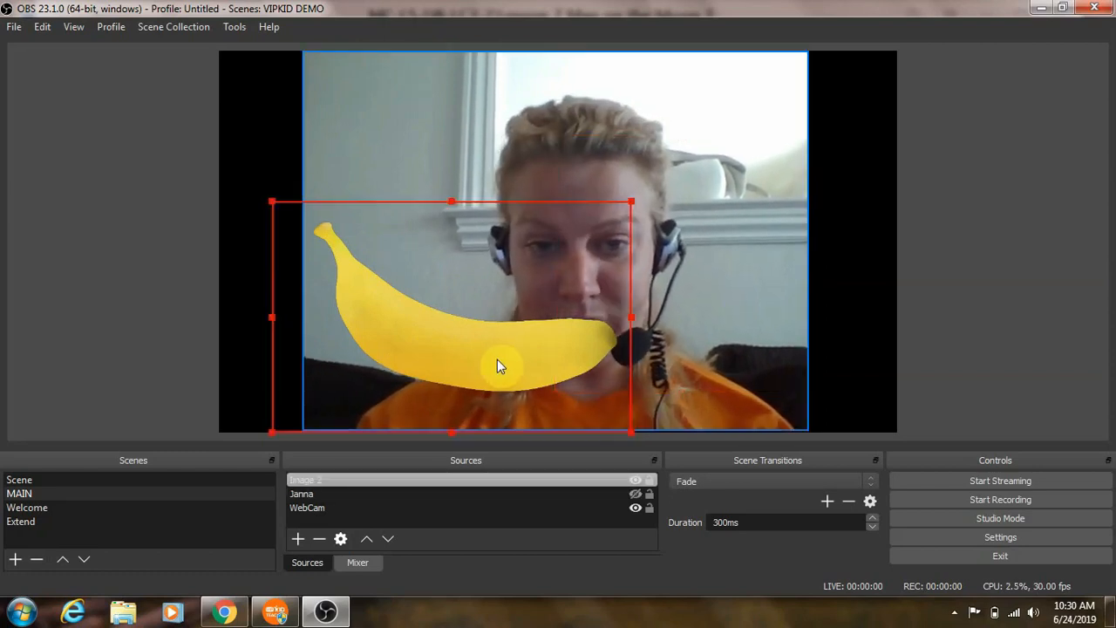
# Assign Ctrl + A as the show hotkey and X as the hide hotkey for the banana image in MAIN, and save the settings.
pyautogui.click(967, 535)
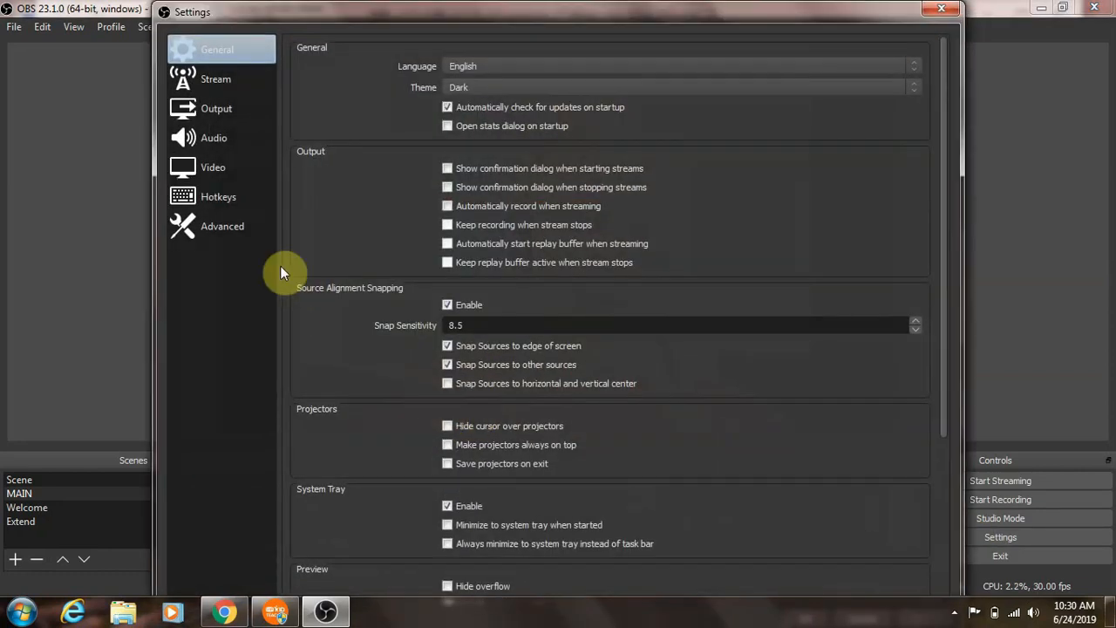
pyautogui.click(196, 197)
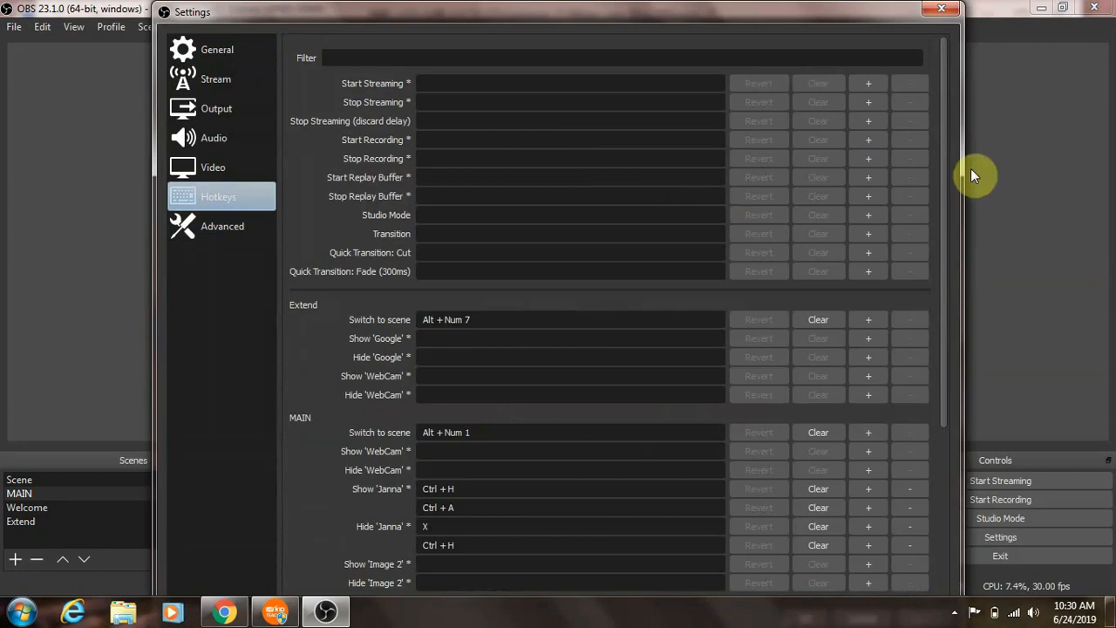
pyautogui.moveTo(945, 163); pyautogui.dragTo(921, 300)
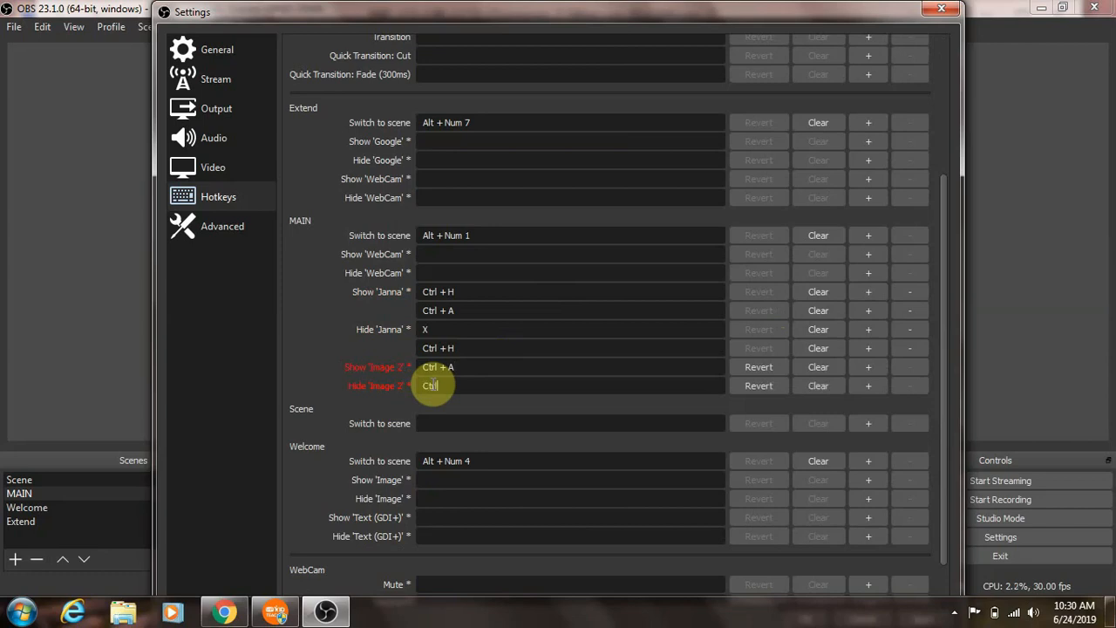
pyautogui.click(824, 389)
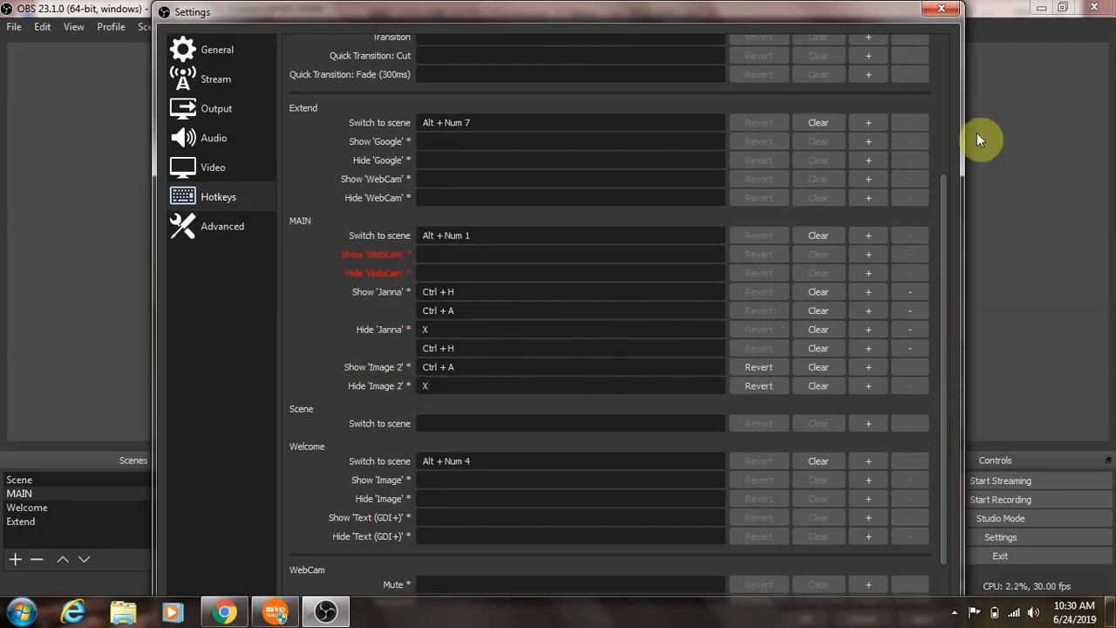
pyautogui.click(941, 9)
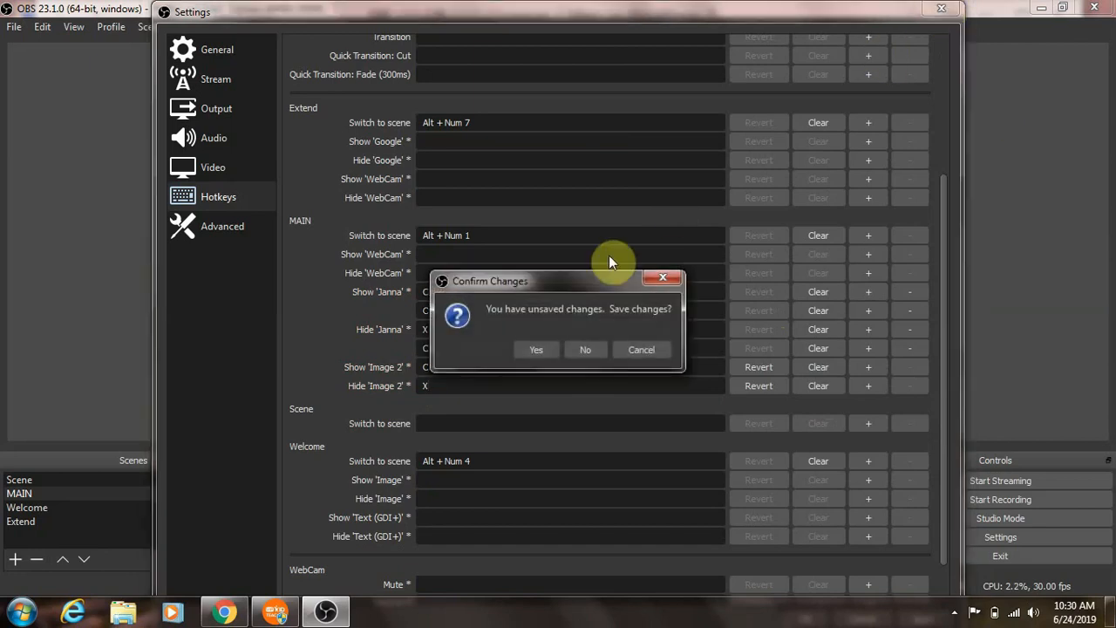
pyautogui.click(540, 349)
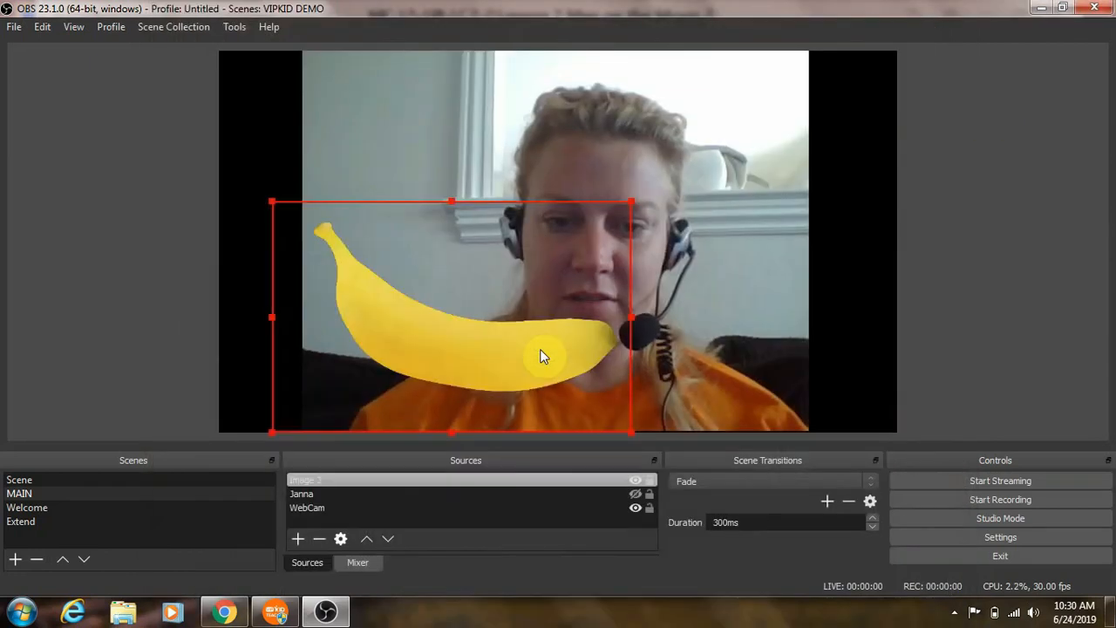
# Test the show and hide hotkeys for the banana and avatar images in the MAIN preview, and switch to the Welcome scene.
pyautogui.press('h')
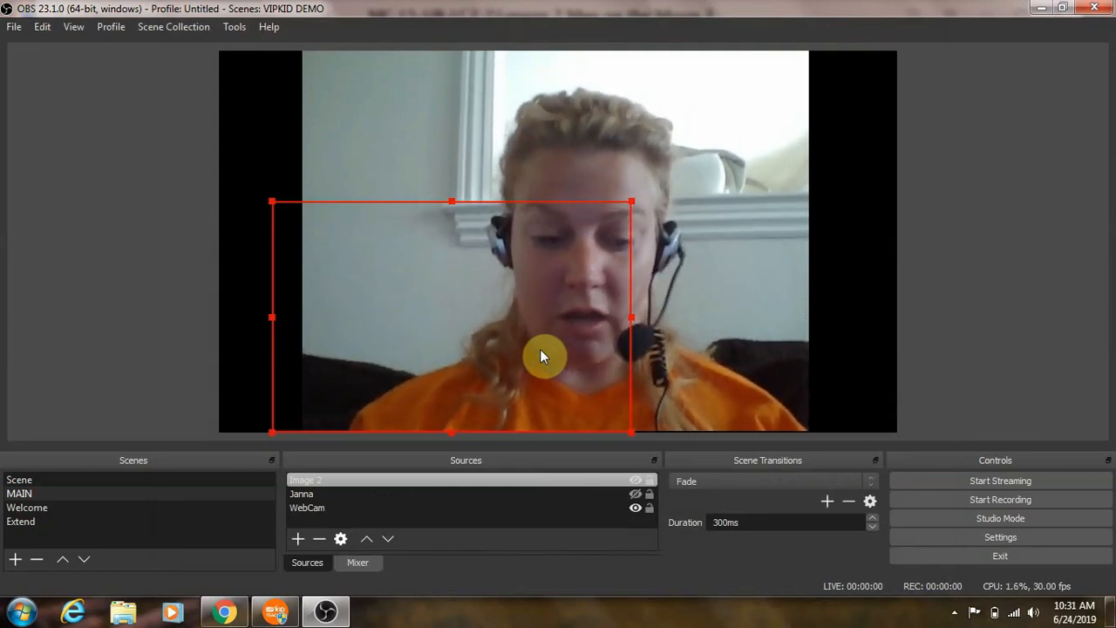
pyautogui.press('h')
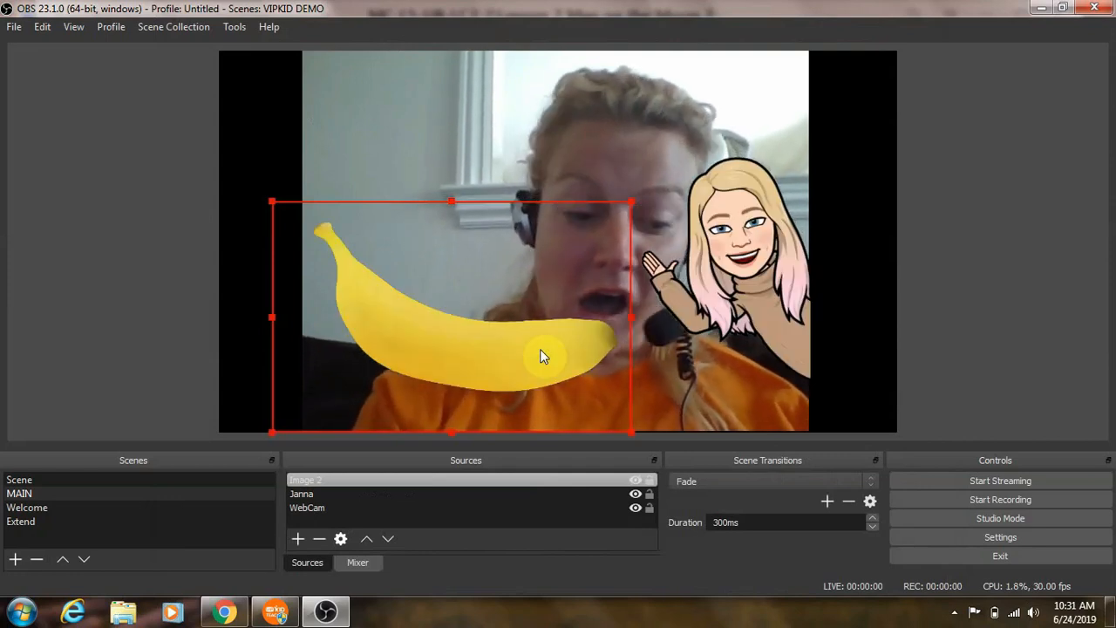
pyautogui.press('h')
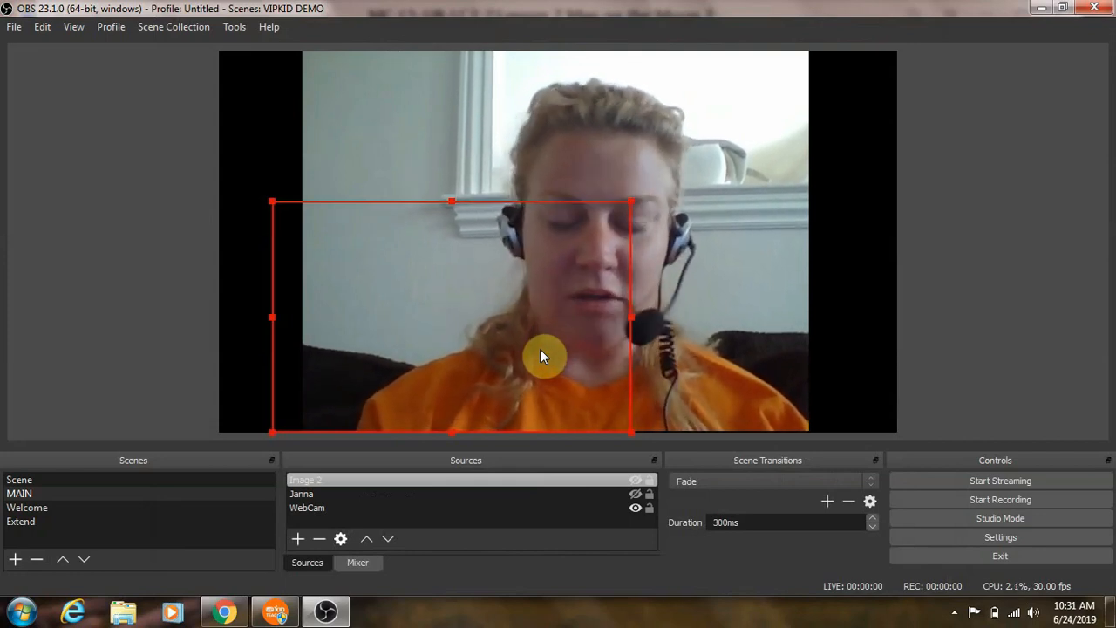
pyautogui.press('1')
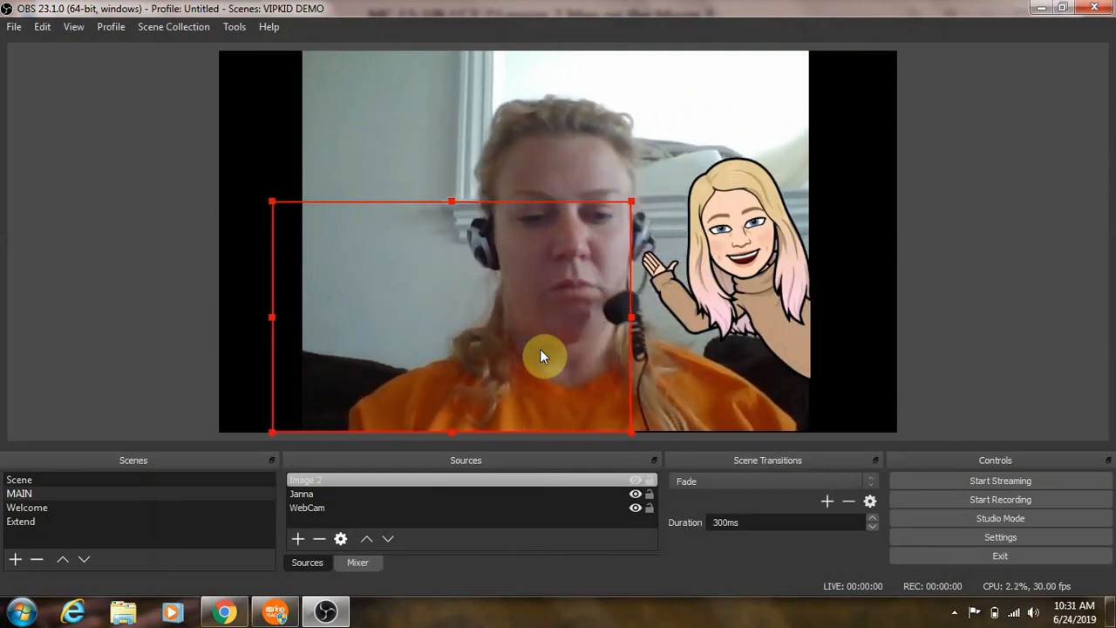
pyautogui.press('2')
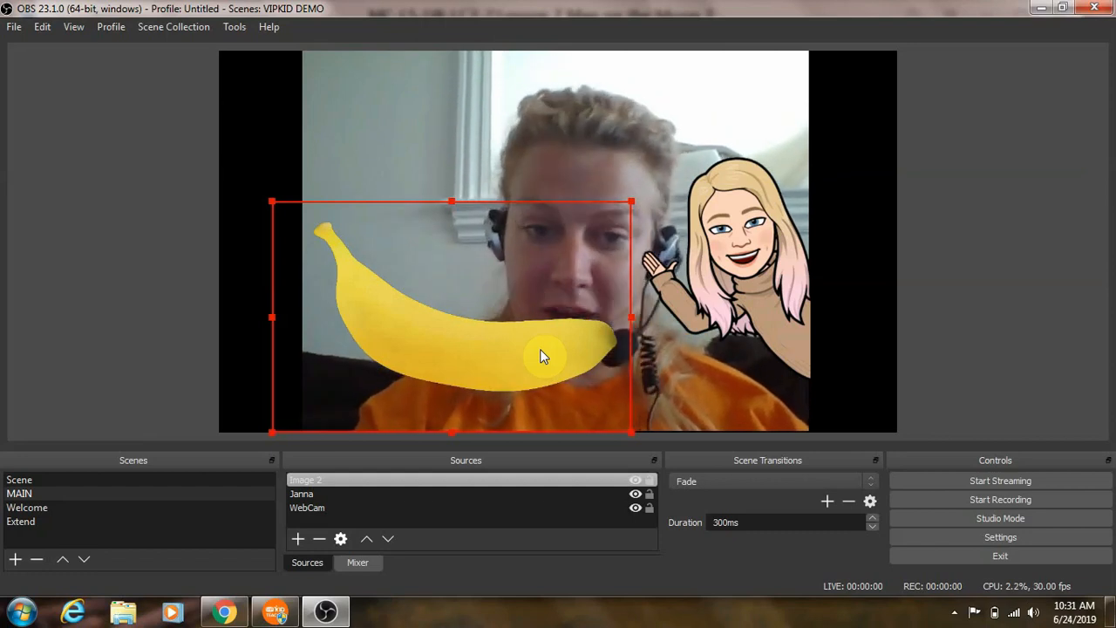
pyautogui.press('1')
pyautogui.press('2')
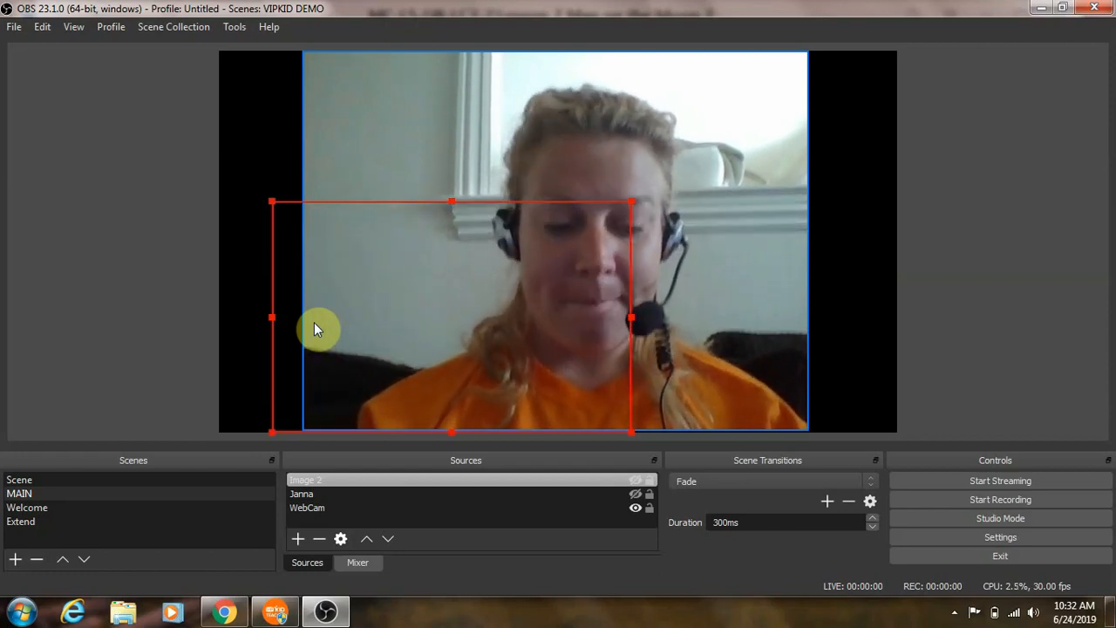
pyautogui.press('Down')
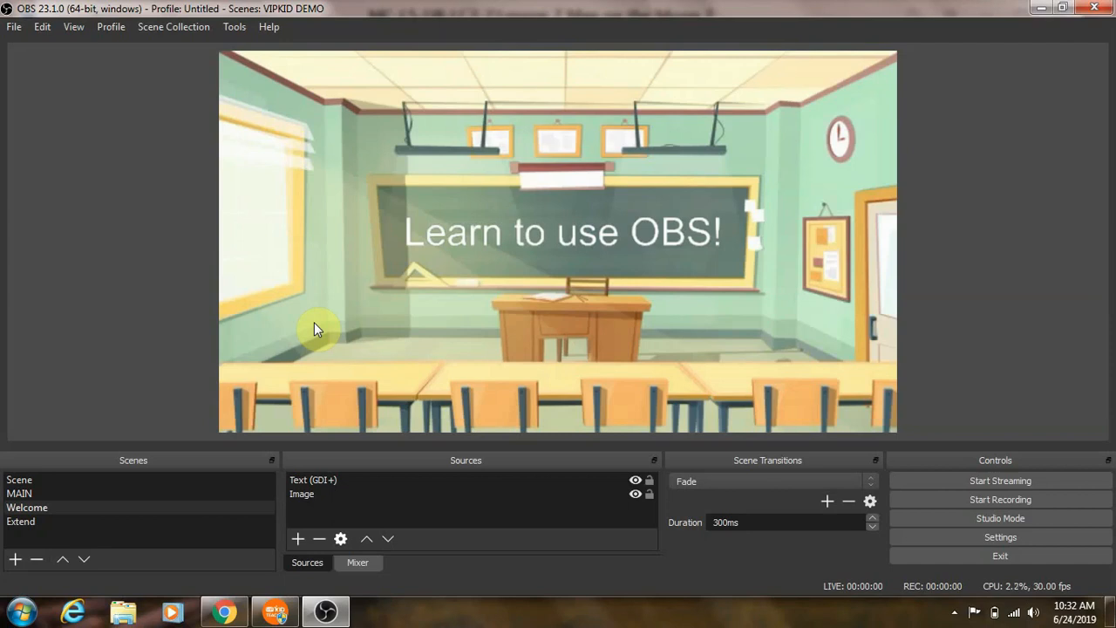